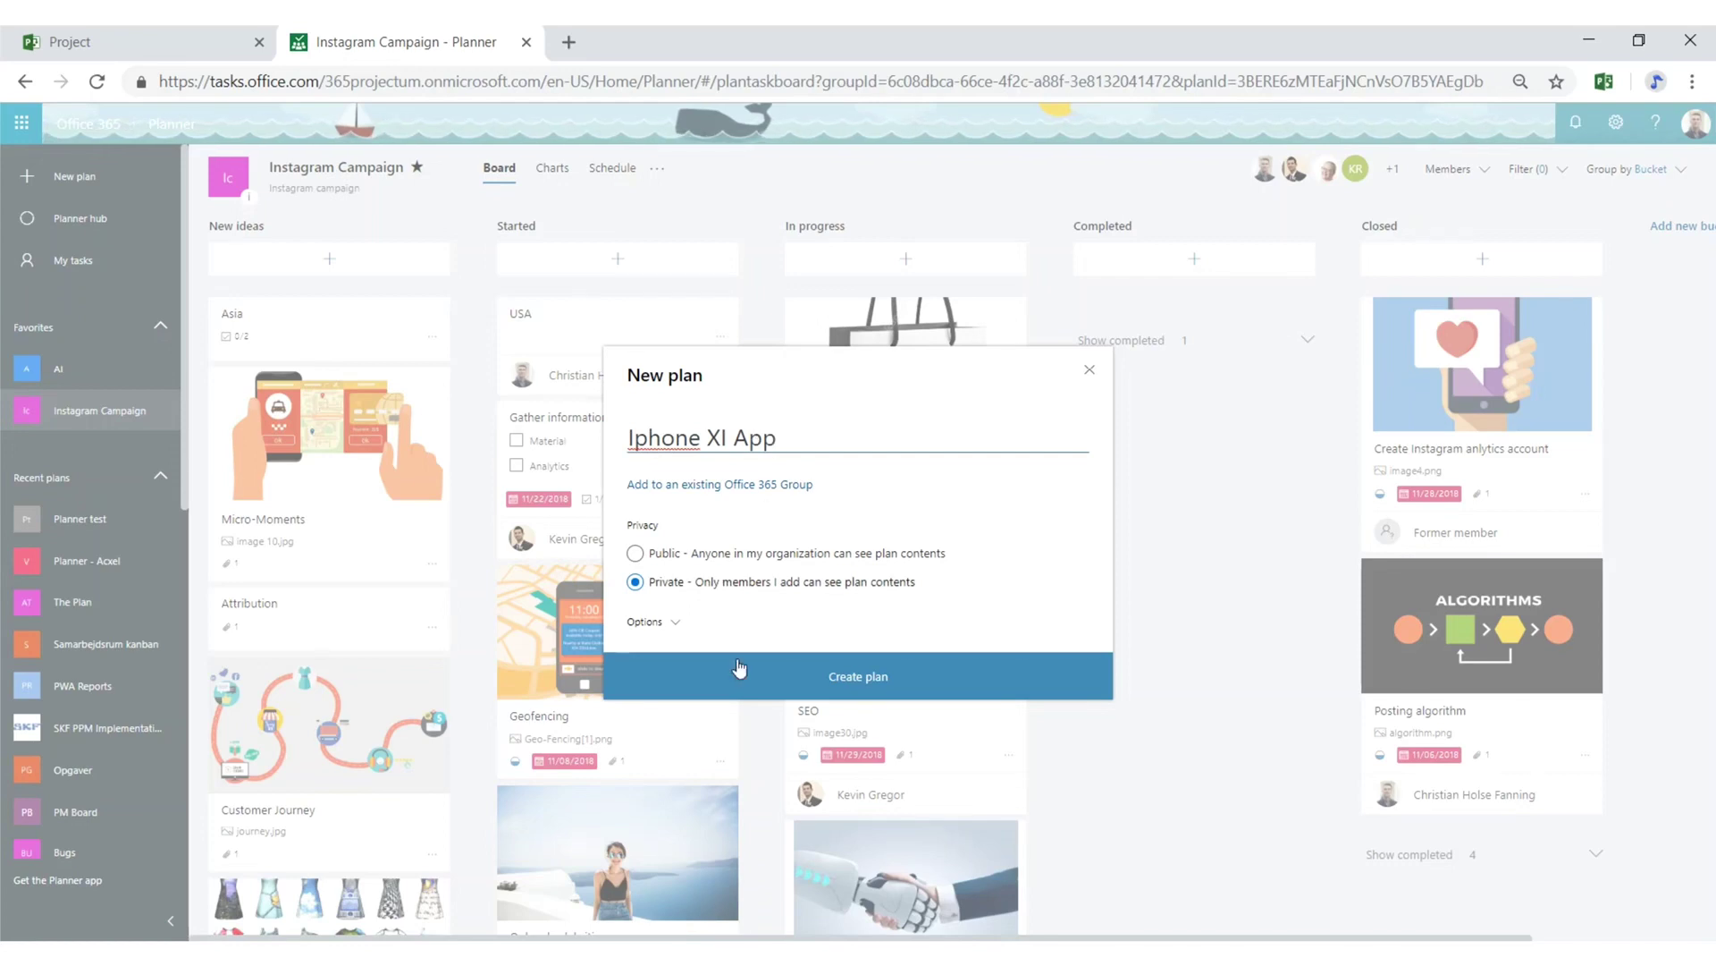
Step: Create the private plan "Iphone XI App" and add the tasks "Analyze Requirements" and "Desgin UI" to the To do bucket
click(685, 674)
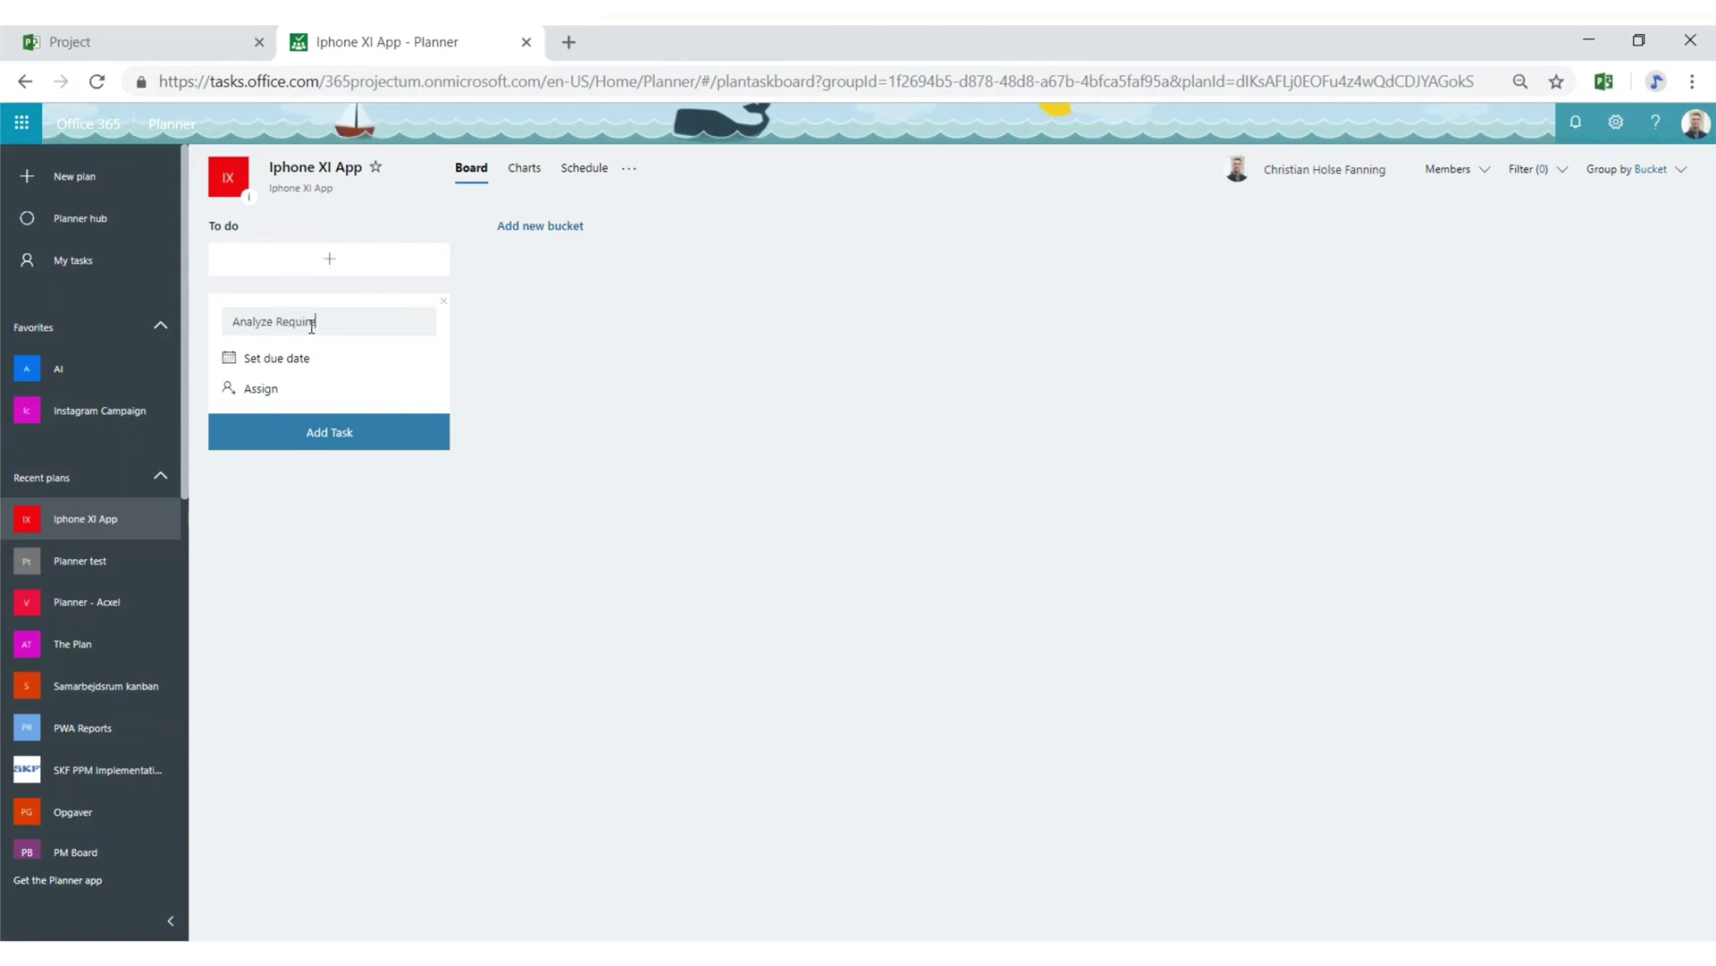
text(ements)
key(Return)
text(Desgin UI)
key(Return)
Step: Add the tasks "Develop Feature 01", "Develop Feature 02" and "Develop Feature 03" to the To do bucket
text(Develop)
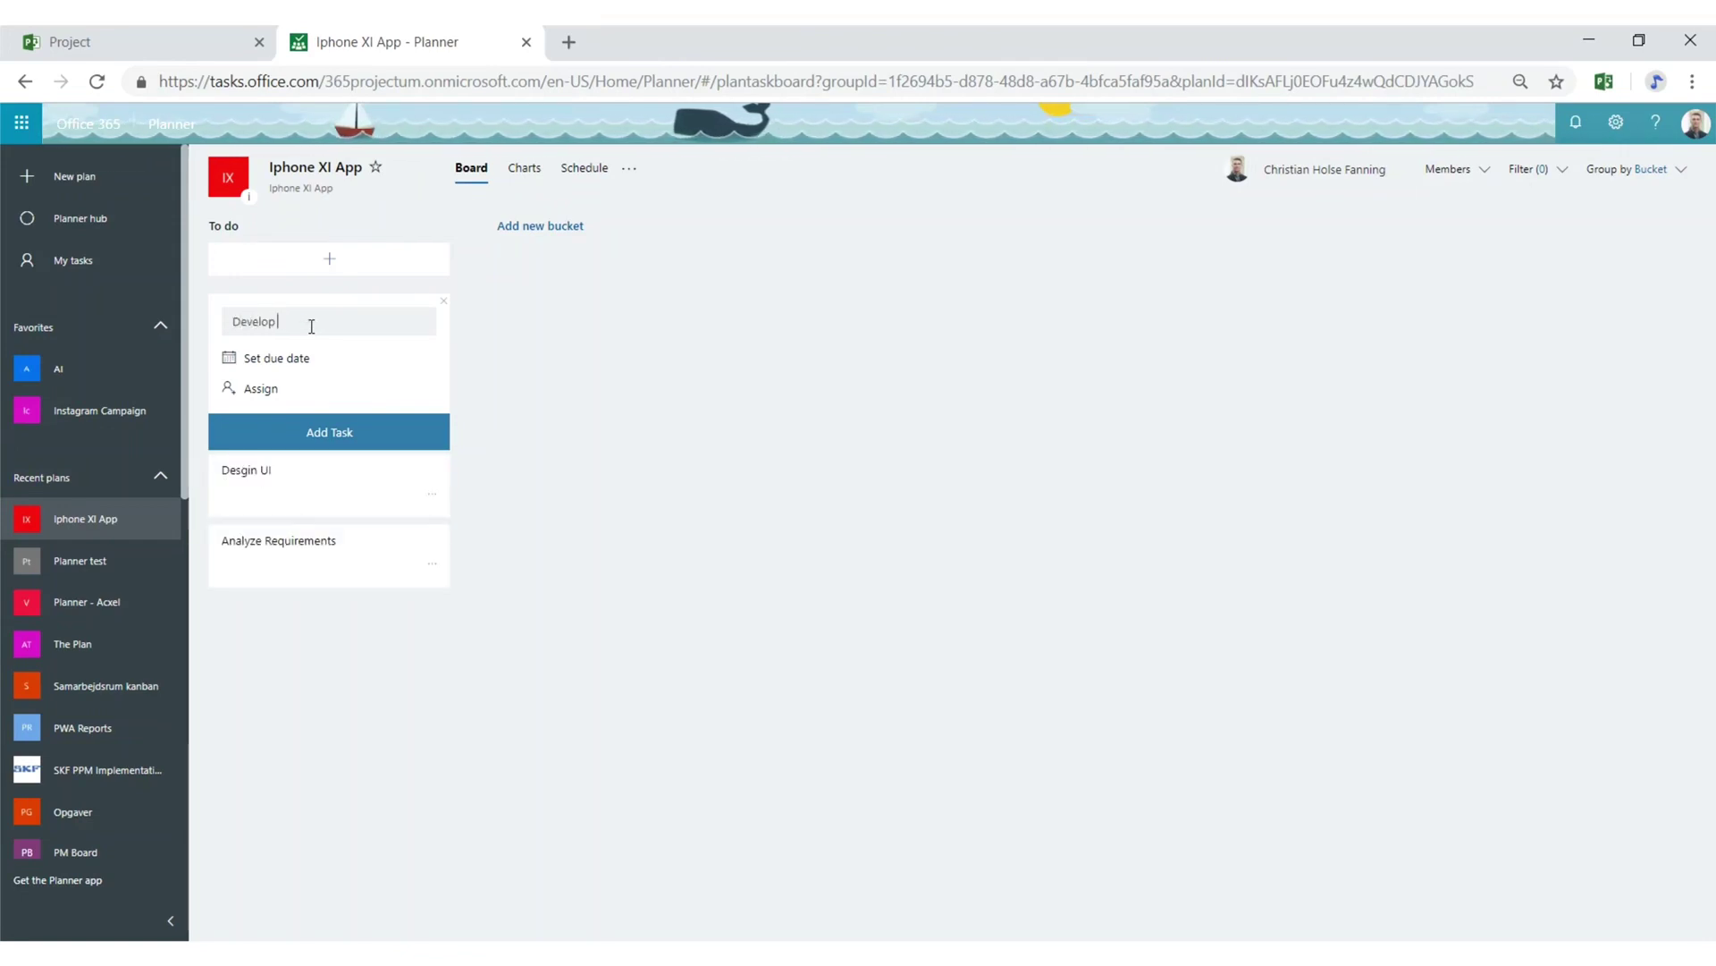
text( Feature 01)
key(Return)
text(Develop Feature 02)
key(Return)
text(Develop Feature 03)
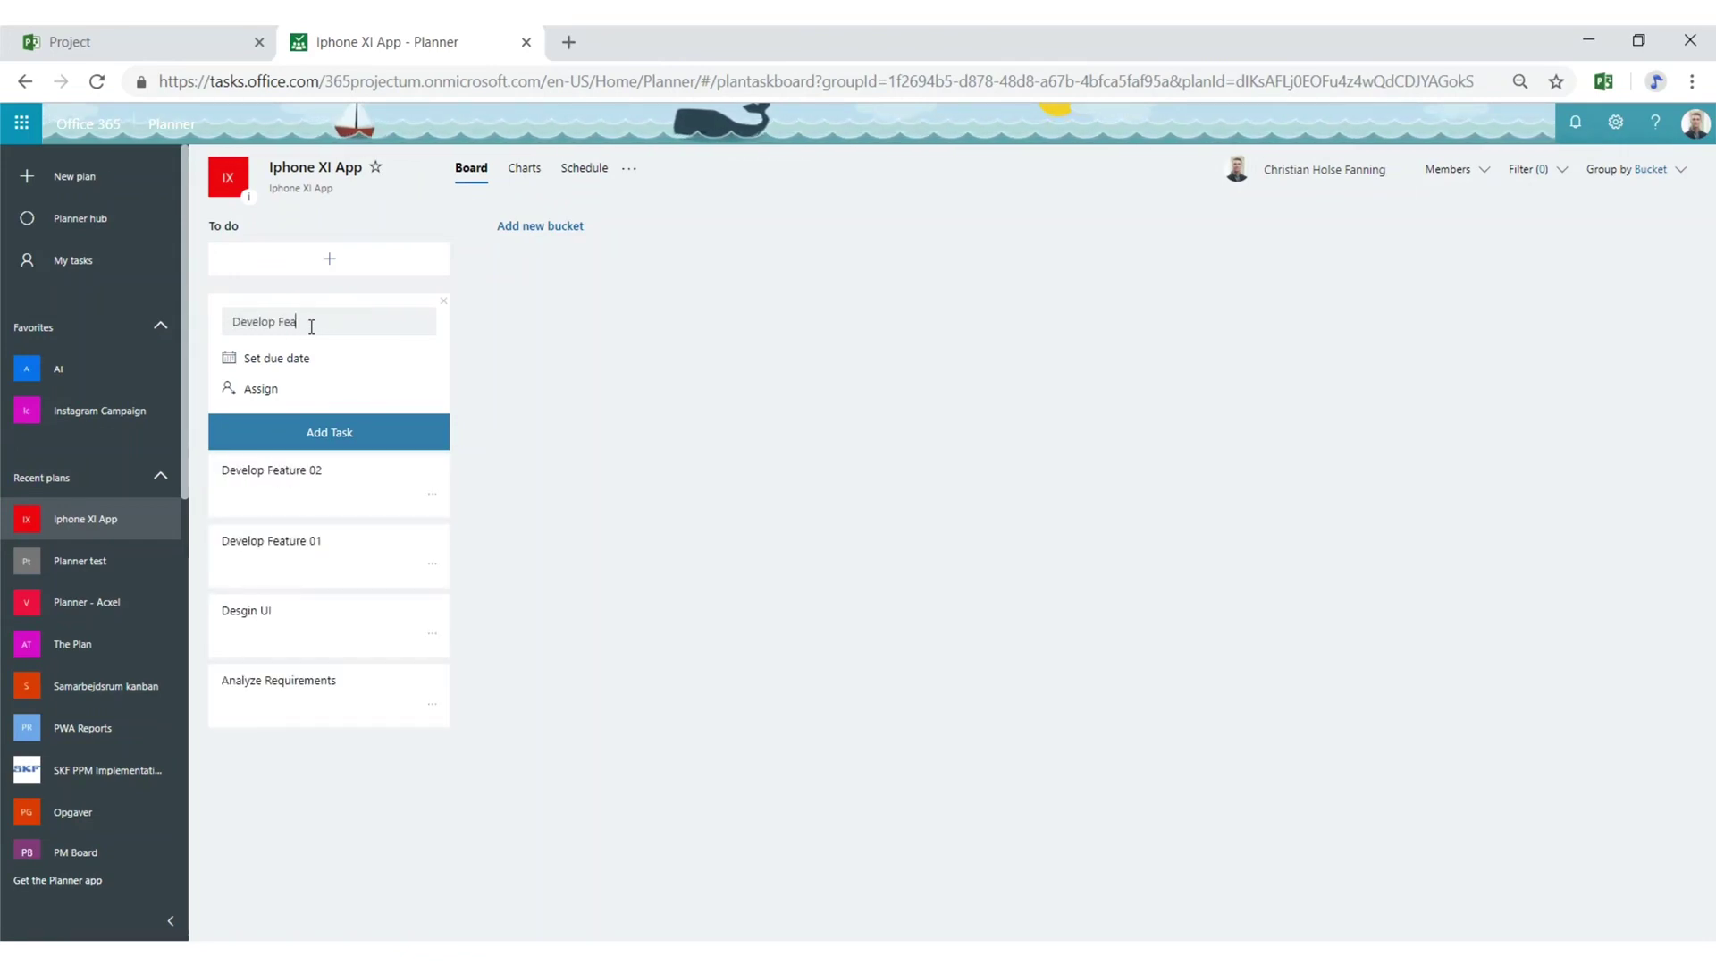
key(Return)
Step: Add the tasks "Tests" and "Upload to App Store" to the To do bucket
text(Tests)
key(Return)
text(Upload to A)
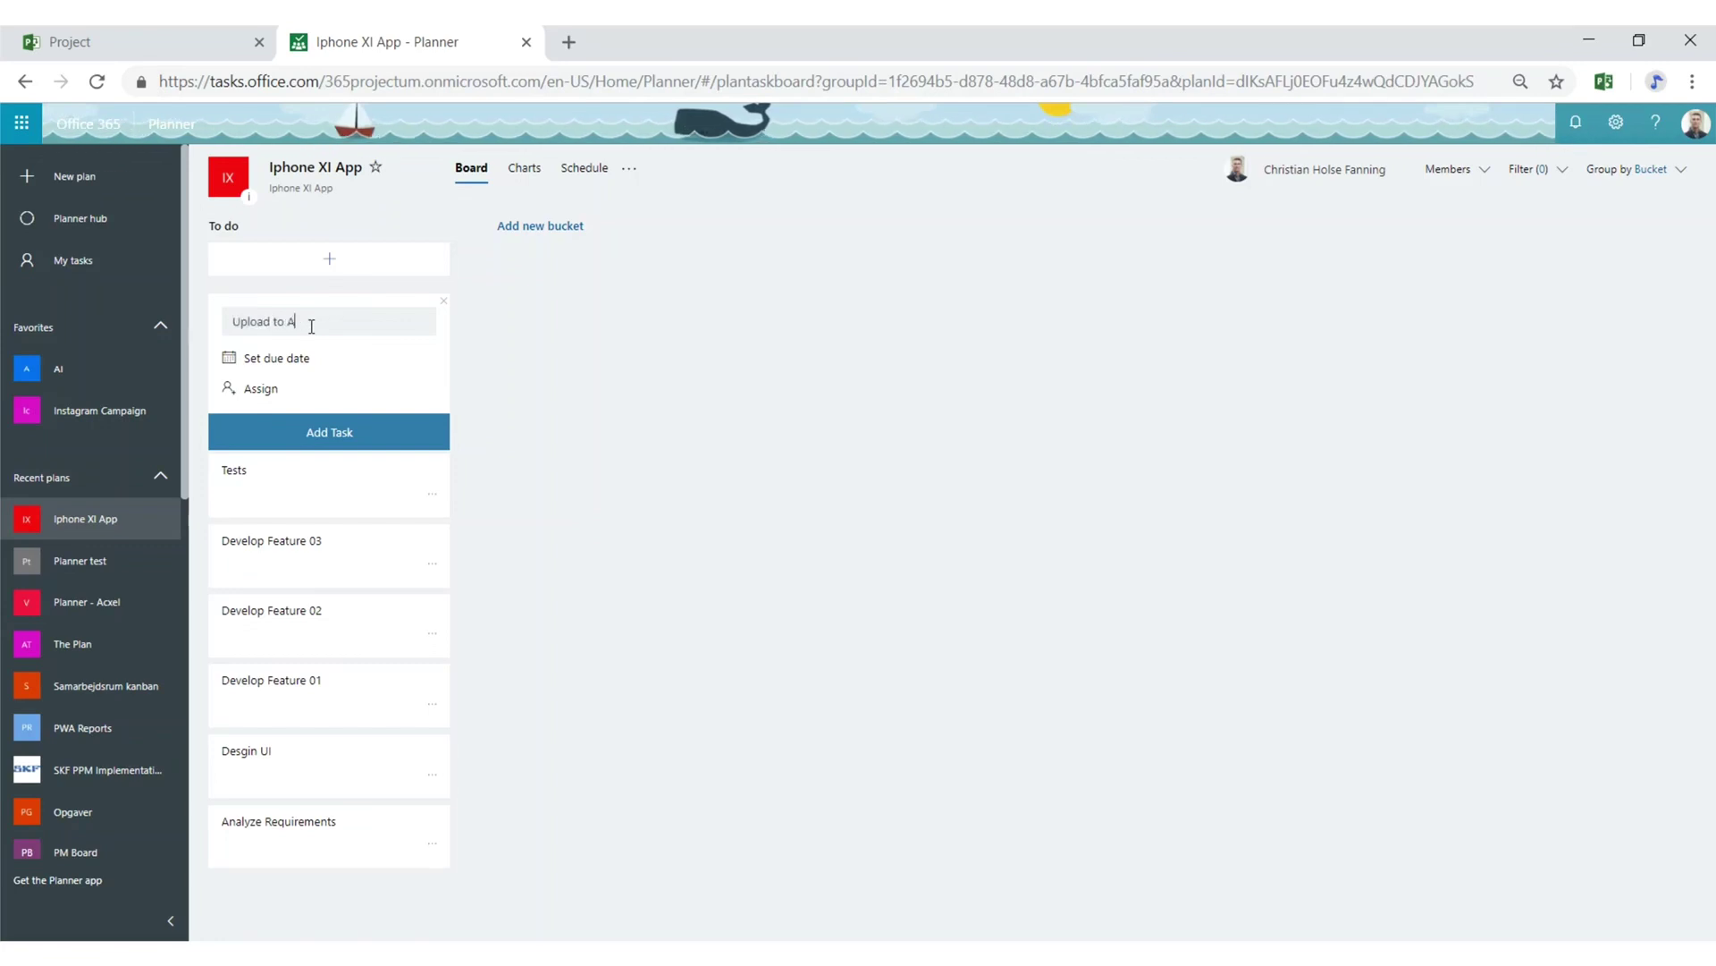
text(pp Store)
key(Return)
Step: Schedule the Analyze Requirements task on the plan's calendar, starting 01/20/2019 and due 02/28/2019
click(584, 170)
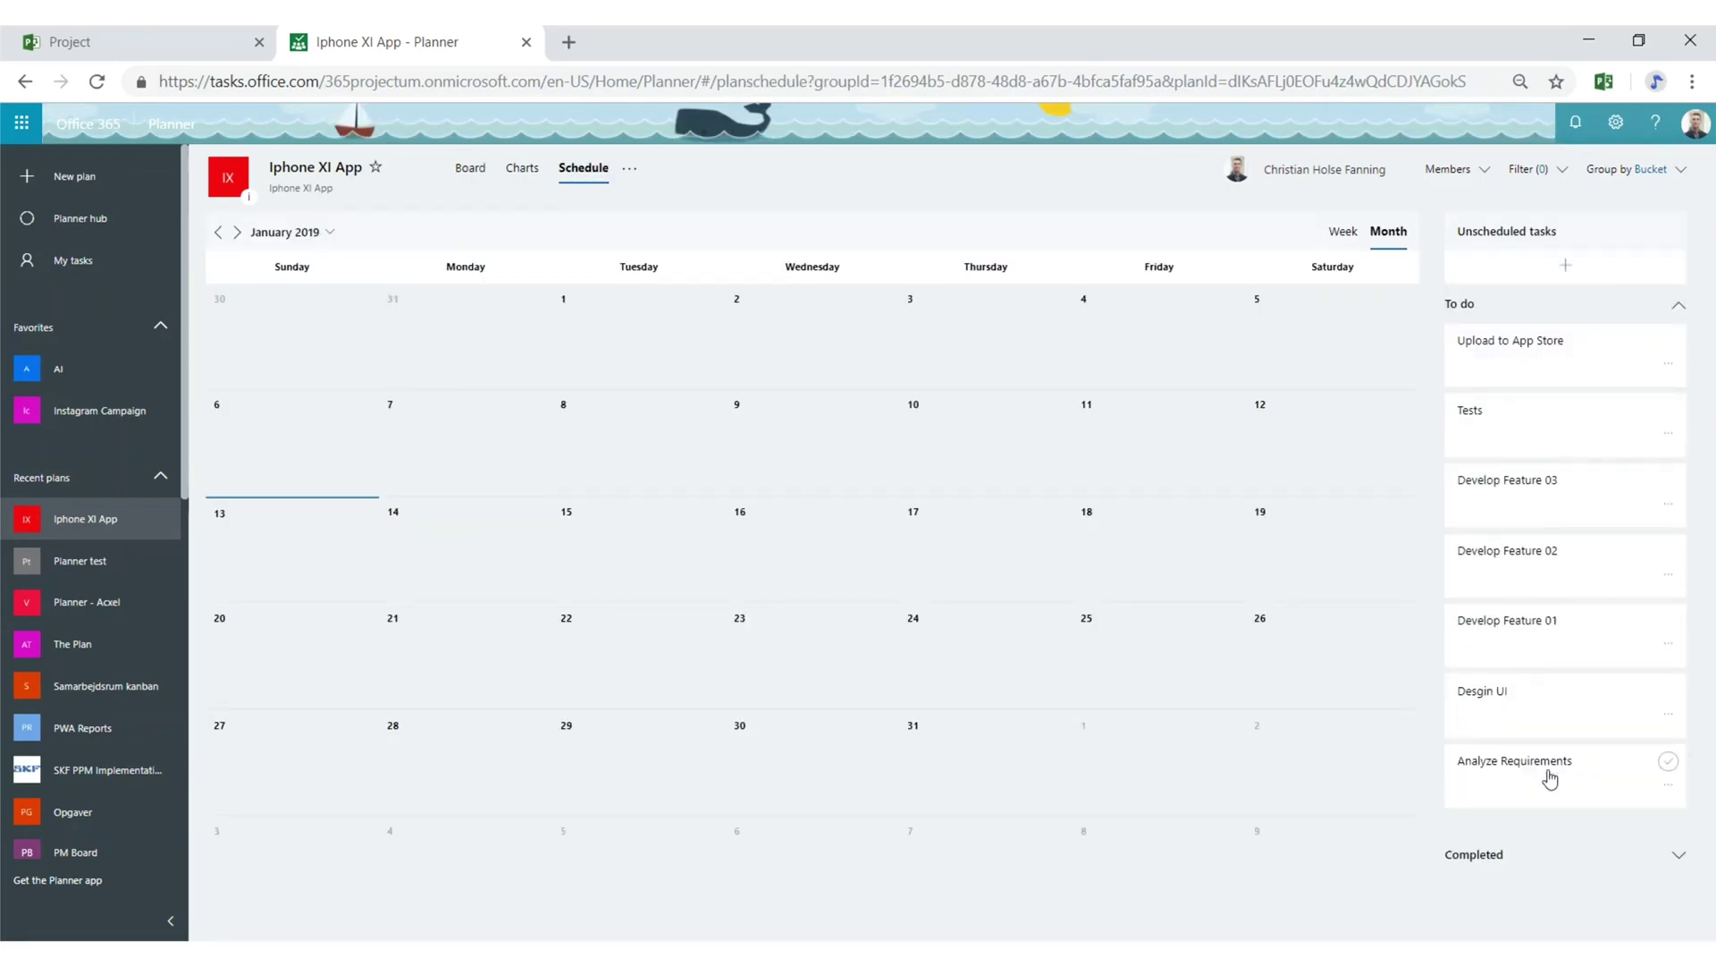
drag(1552, 776, 309, 639)
click(308, 639)
click(934, 366)
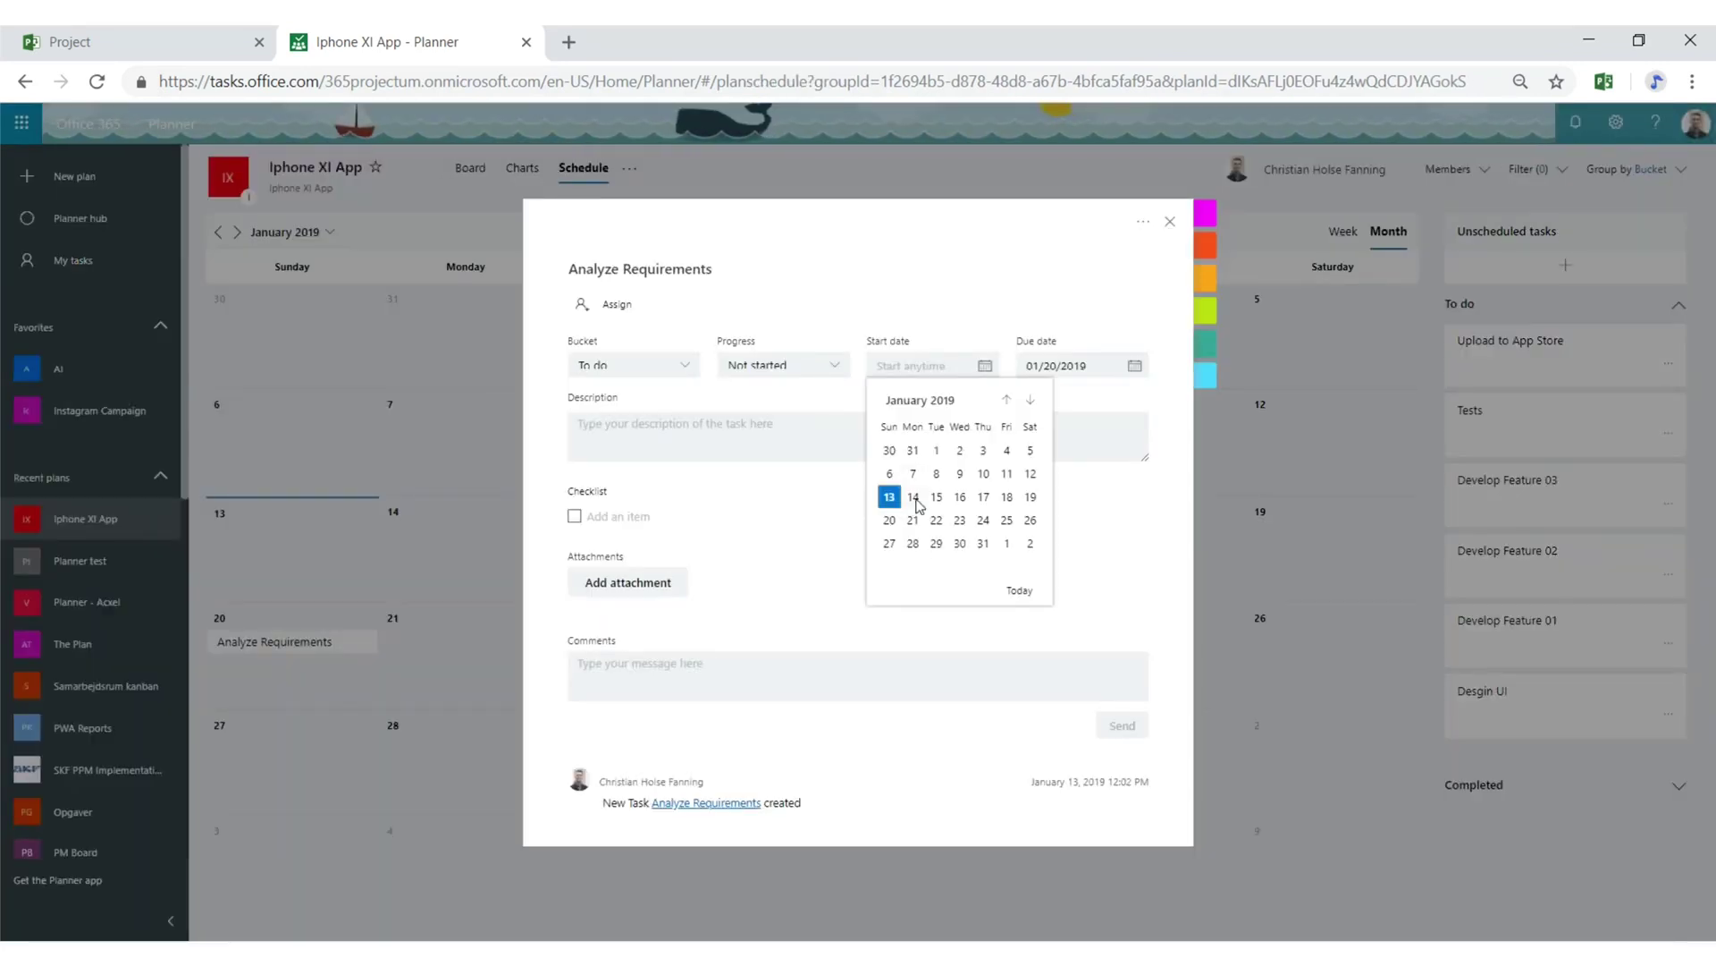
click(889, 519)
click(1082, 365)
click(1181, 399)
click(1133, 542)
key(Escape)
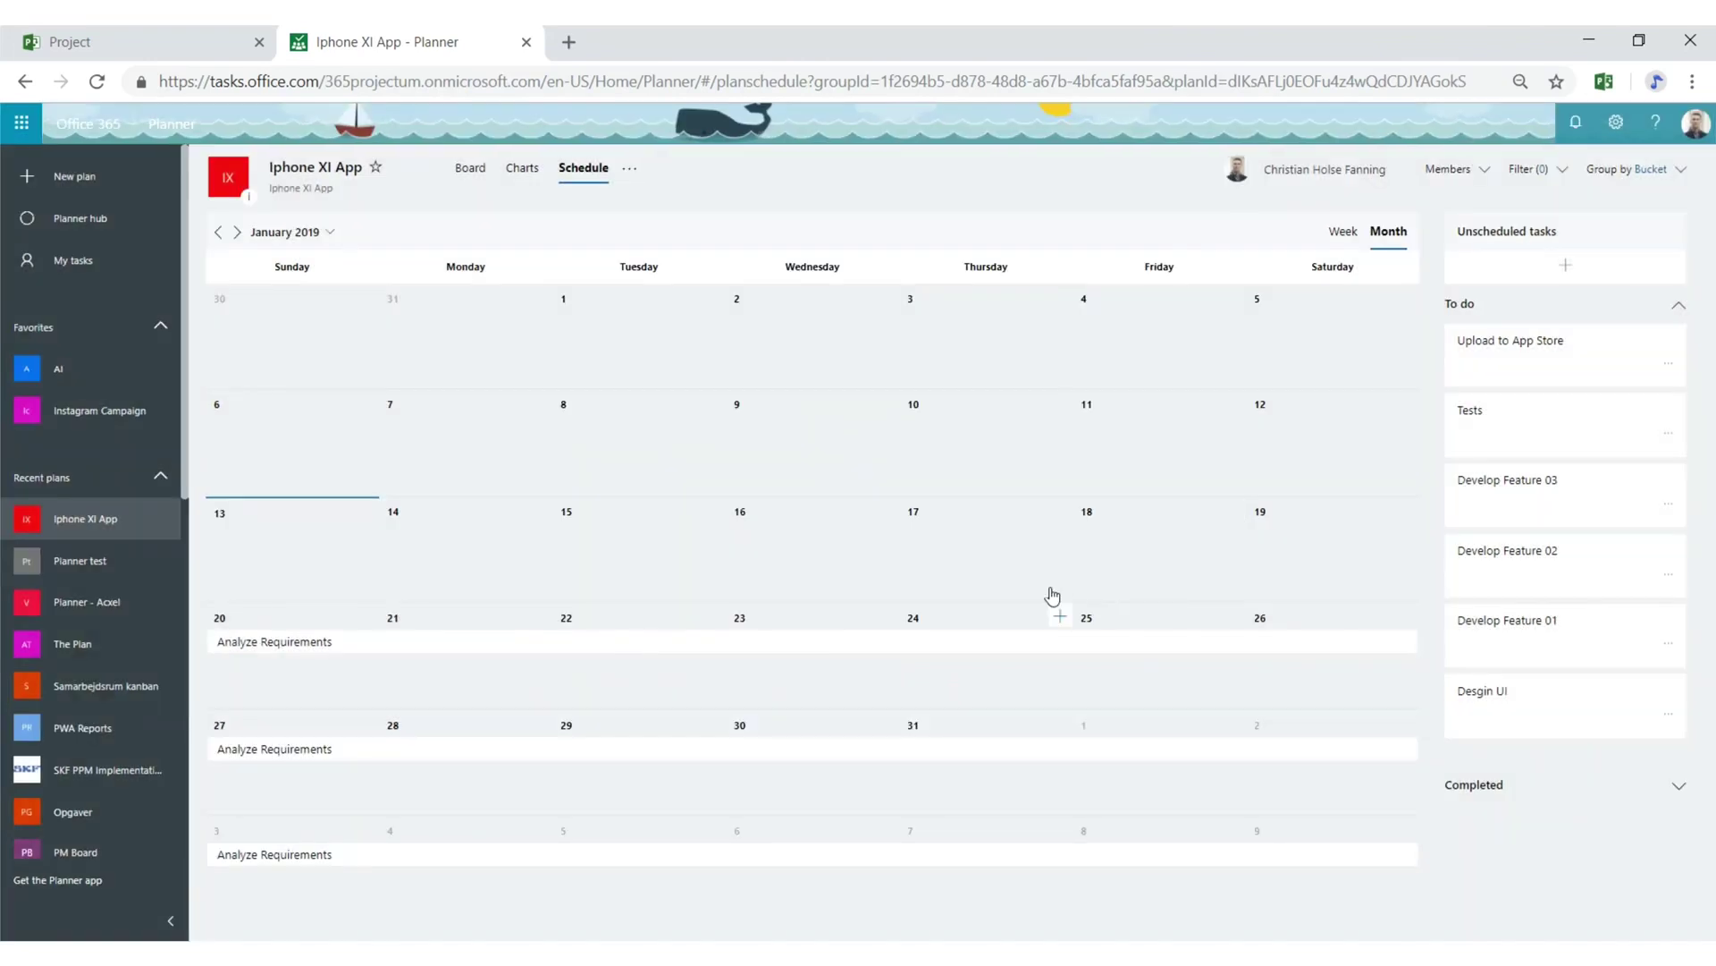
Step: Schedule the Desgin UI task on the calendar, starting 02/25/2019 and due 03/05/2019
click(237, 232)
click(237, 232)
drag(1482, 690, 448, 352)
click(448, 352)
click(934, 365)
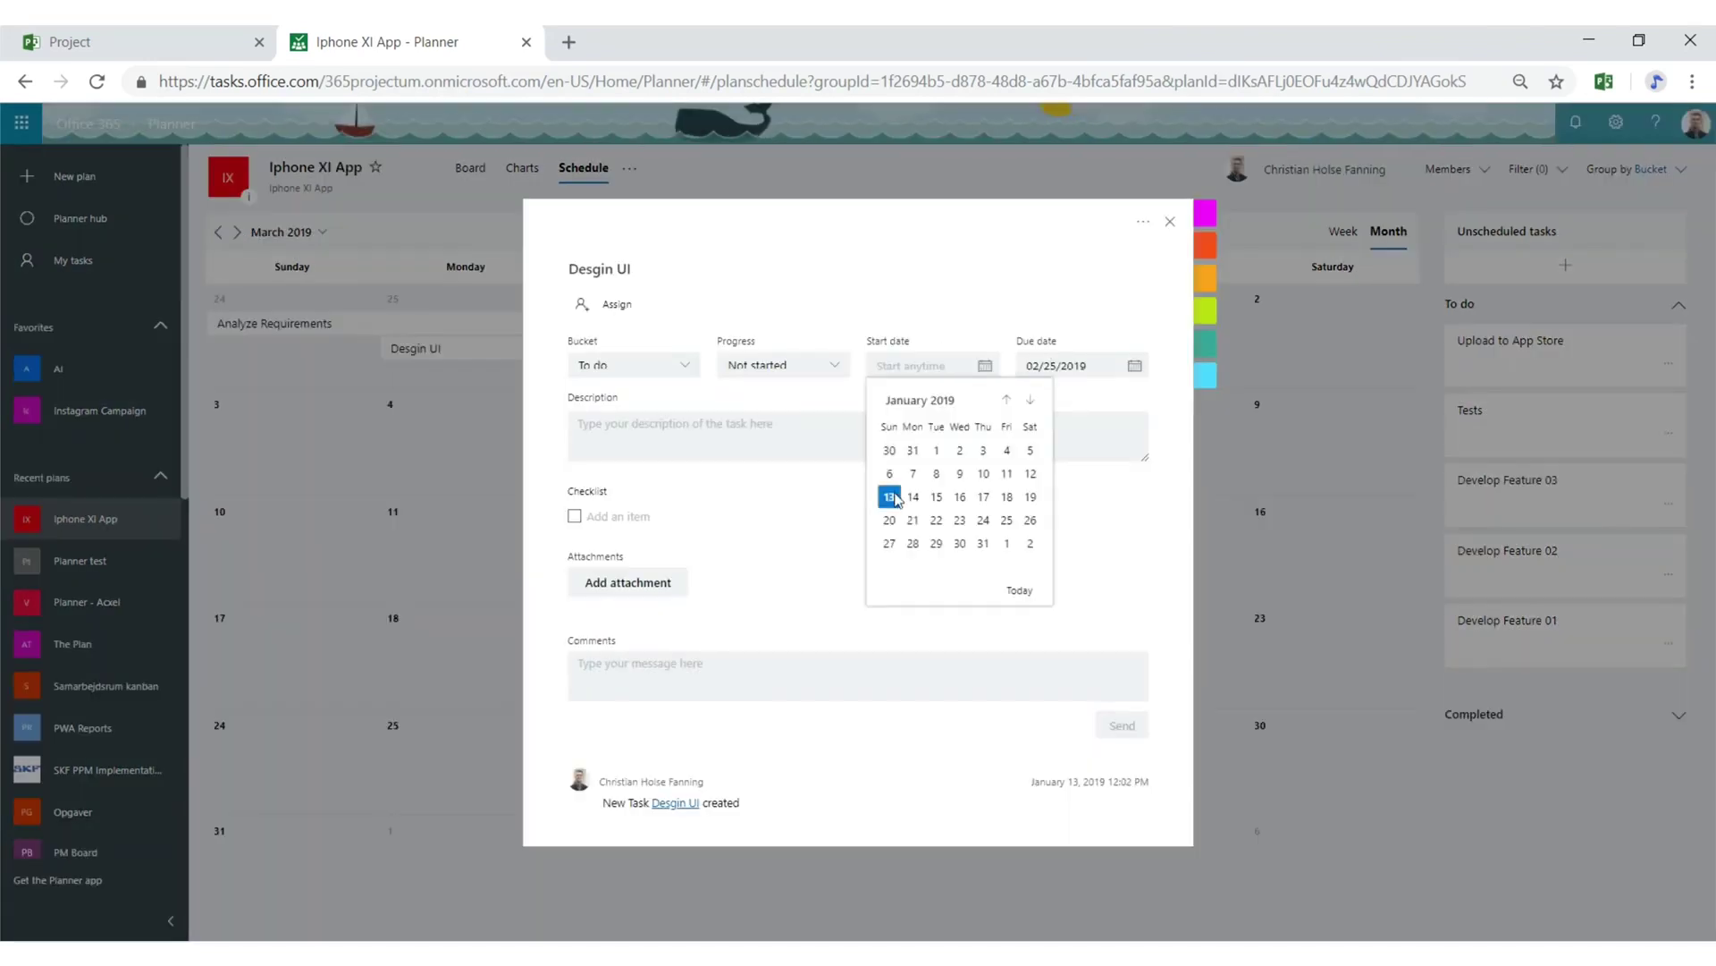
click(1030, 400)
click(913, 542)
click(1063, 366)
click(1180, 399)
click(1087, 473)
key(Escape)
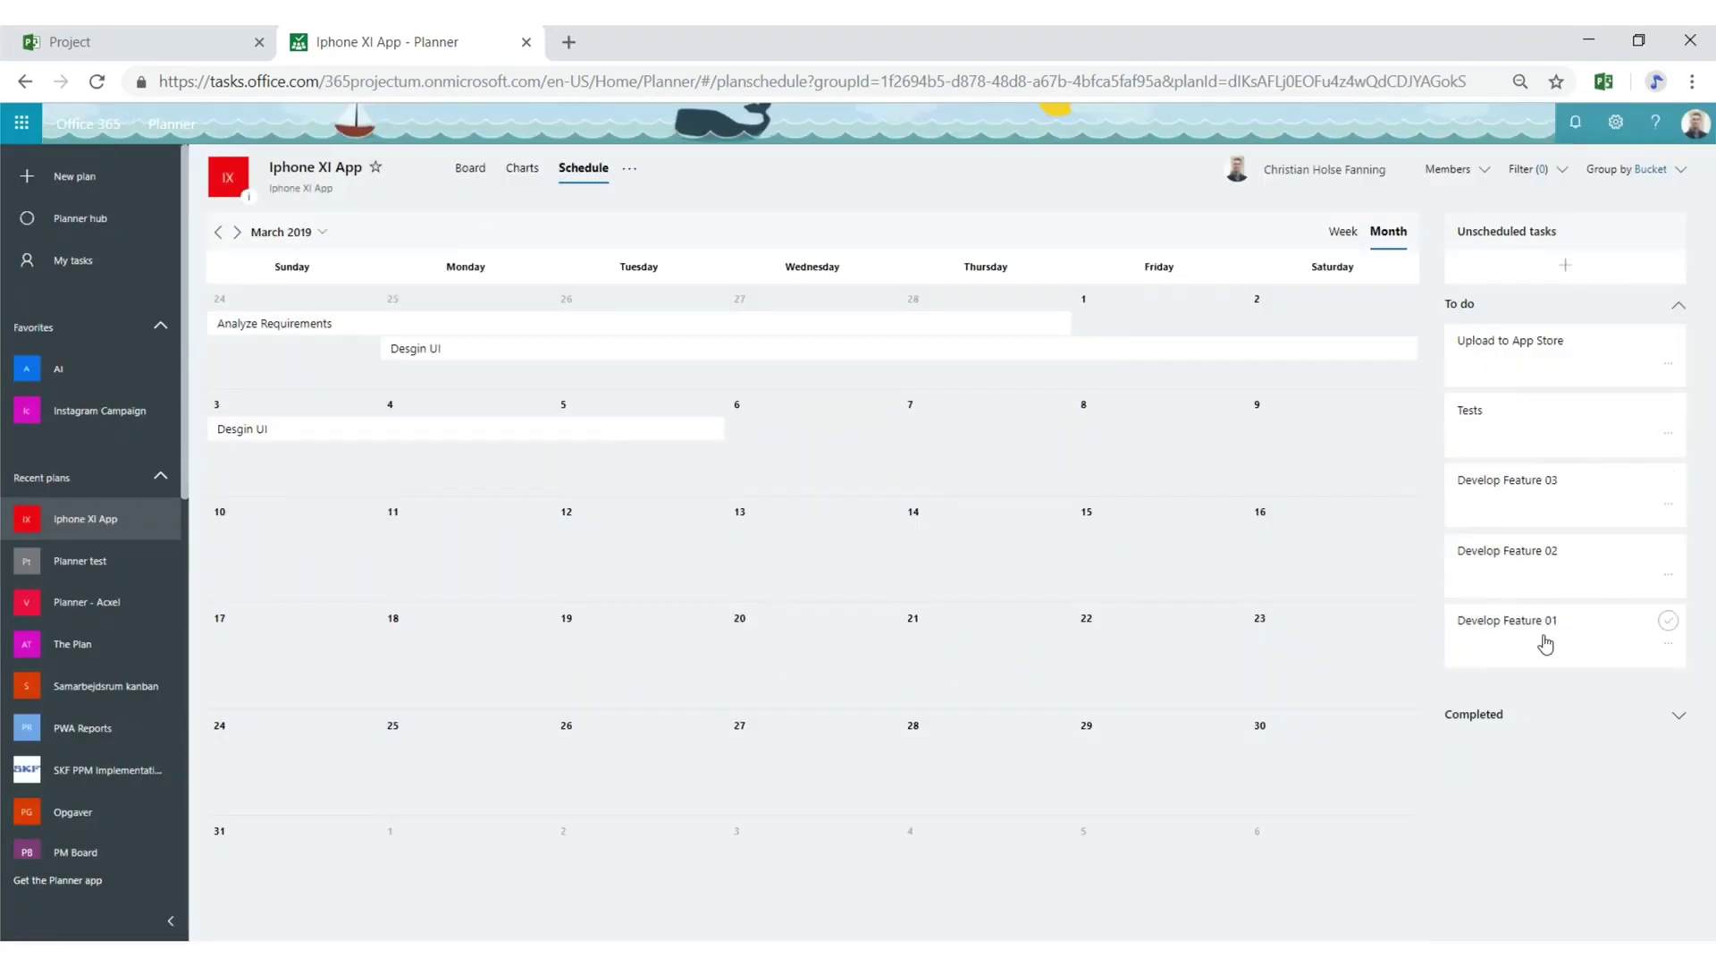
Step: Schedule the Develop Feature 01 task on the March 2019 calendar, starting 03/04/2019 and due 03/15/2019
drag(1545, 640, 483, 463)
click(483, 463)
click(1082, 365)
click(934, 365)
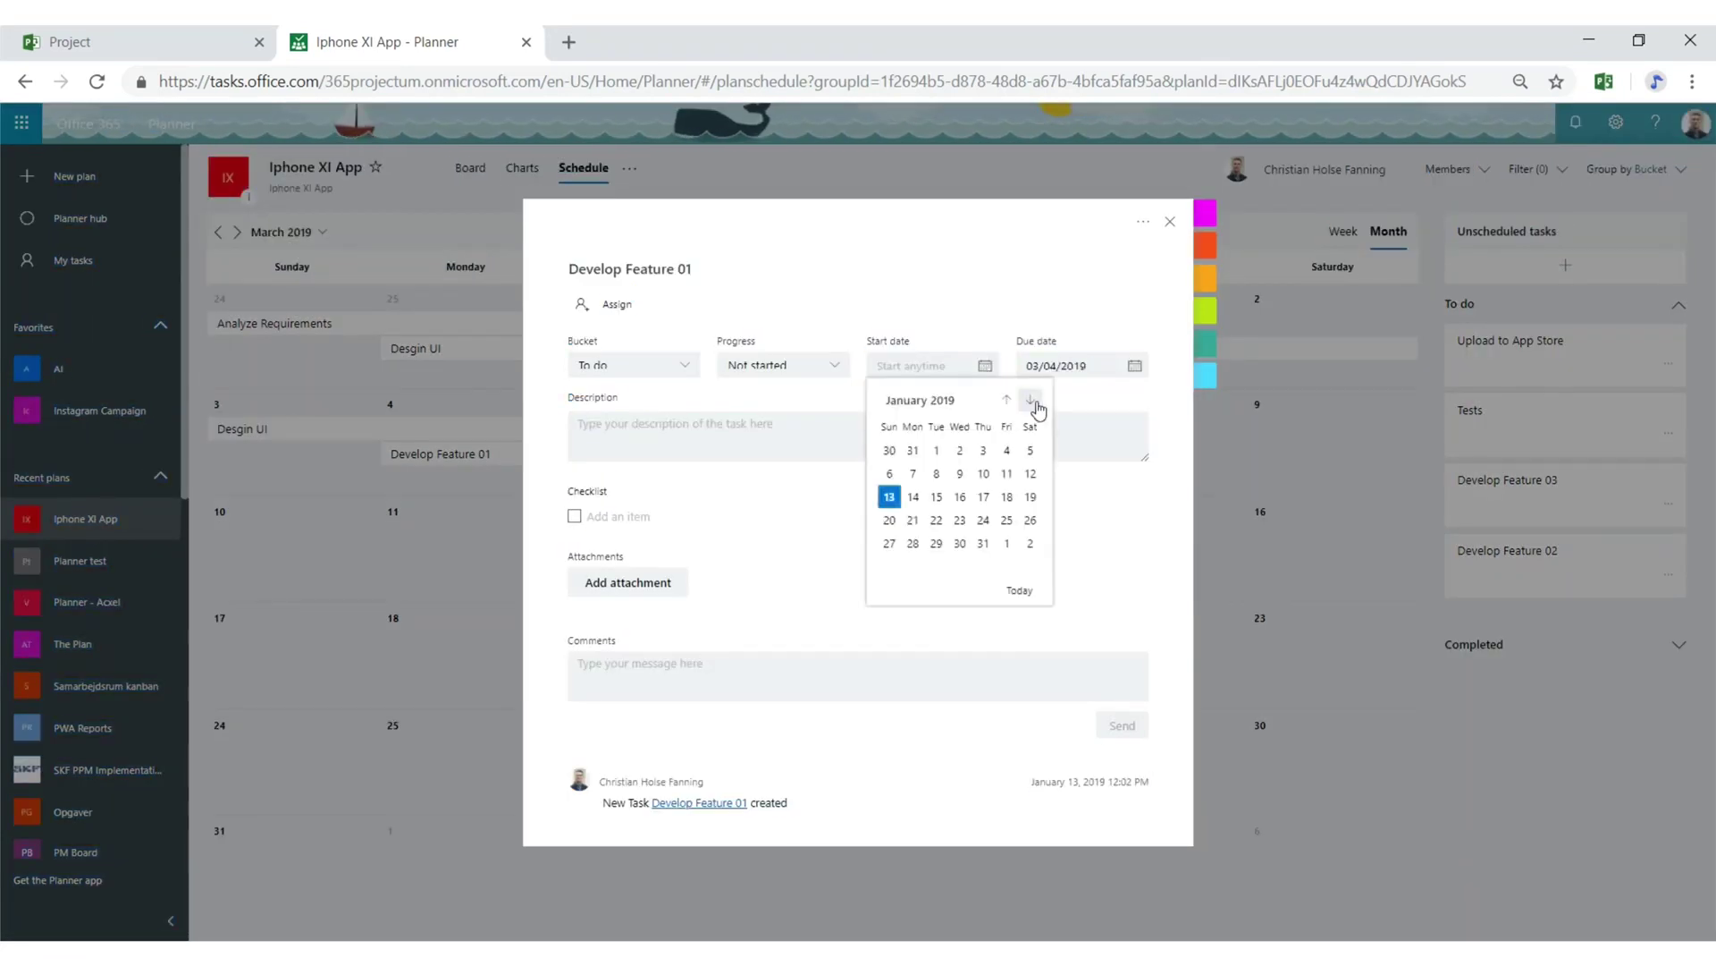
click(1030, 400)
click(1030, 399)
click(913, 473)
click(1082, 365)
click(1160, 500)
click(1170, 221)
Step: Schedule the Develop Feature 02 task on the March 2019 calendar, starting 03/14/2019 and due 03/29/2019
drag(1508, 550, 812, 451)
click(812, 451)
click(934, 366)
click(1033, 404)
click(1034, 404)
click(984, 496)
click(1081, 366)
click(1157, 543)
key(Escape)
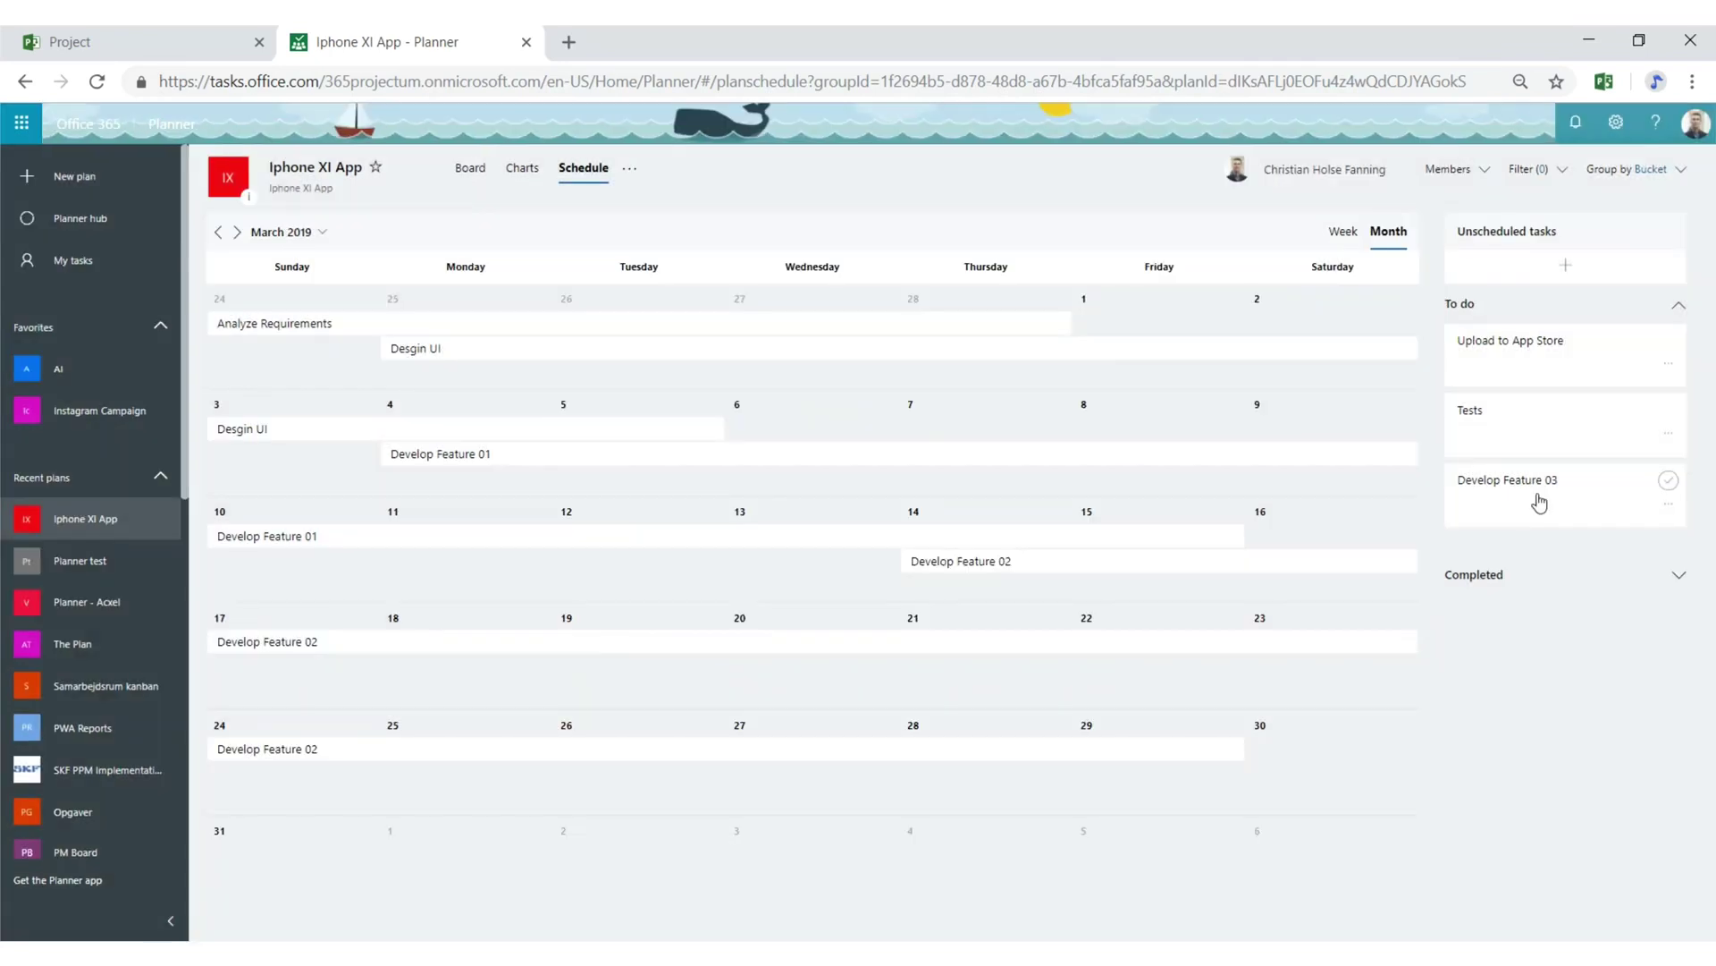
Step: Schedule the Develop Feature 03 task on the March 2019 calendar, starting 03/07/2019 and due 03/20/2019
drag(1502, 502, 1081, 507)
click(1081, 507)
click(934, 365)
click(983, 473)
click(1082, 365)
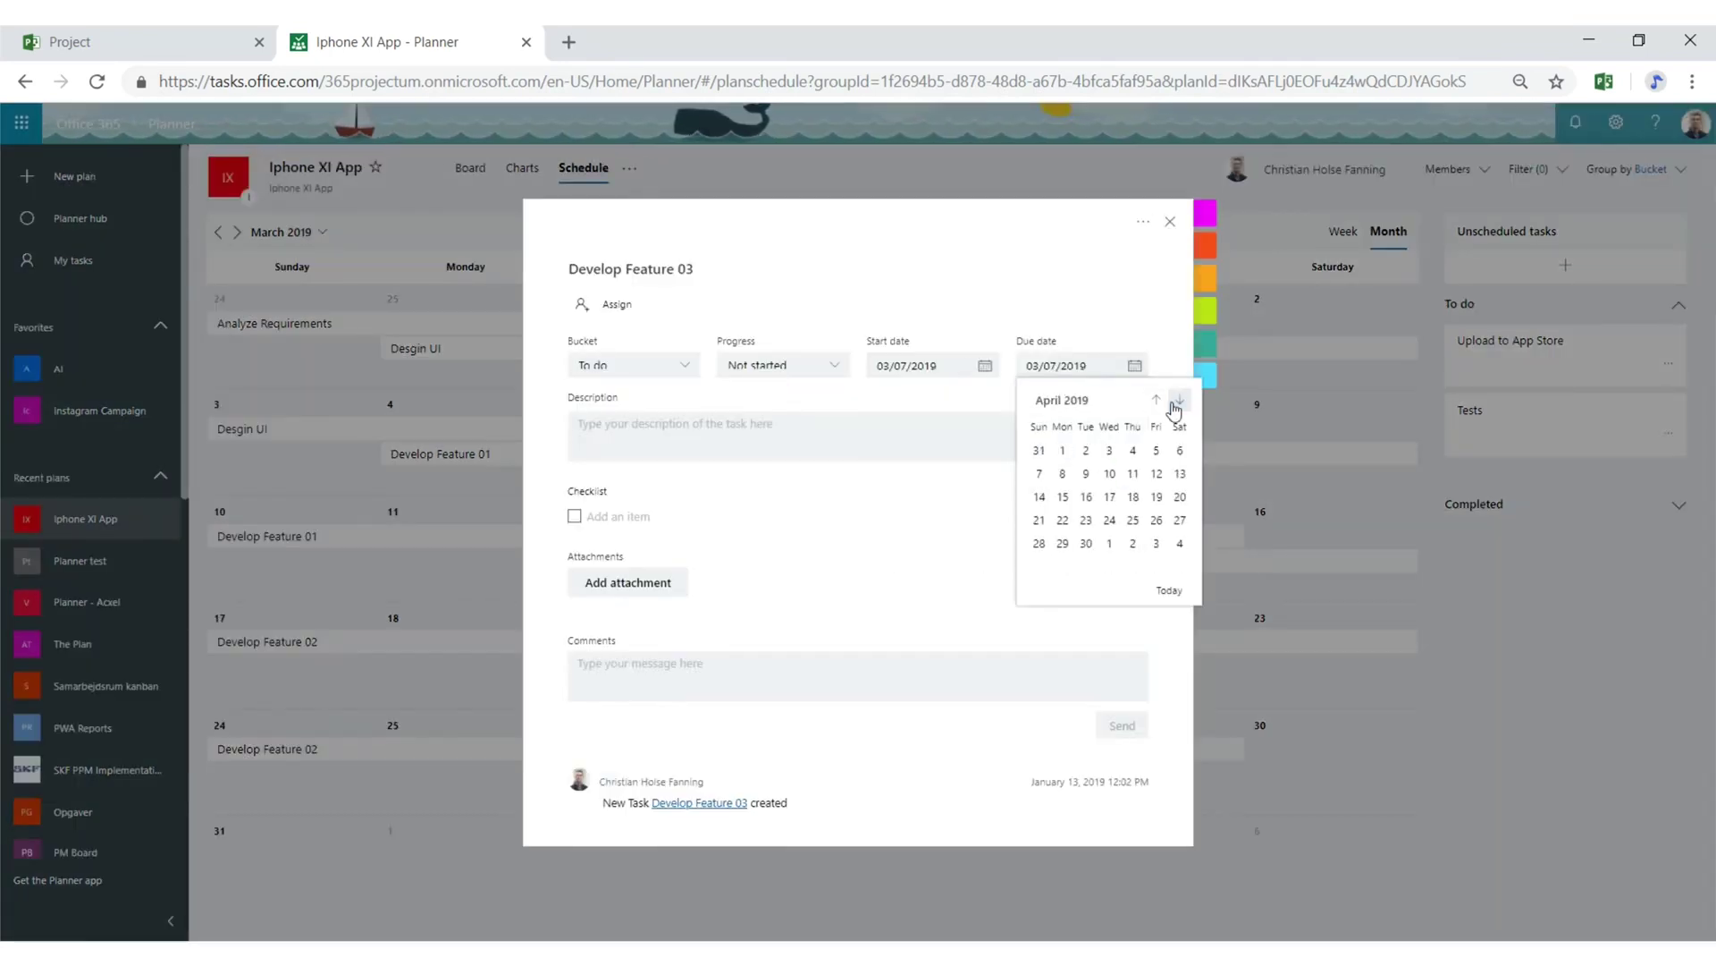
click(1114, 519)
click(1169, 221)
Step: Schedule the Tests task on the calendar, starting 03/30/2019 and due 04/06/2019
drag(1508, 420, 1323, 766)
click(1322, 766)
click(934, 366)
click(1031, 399)
click(1034, 543)
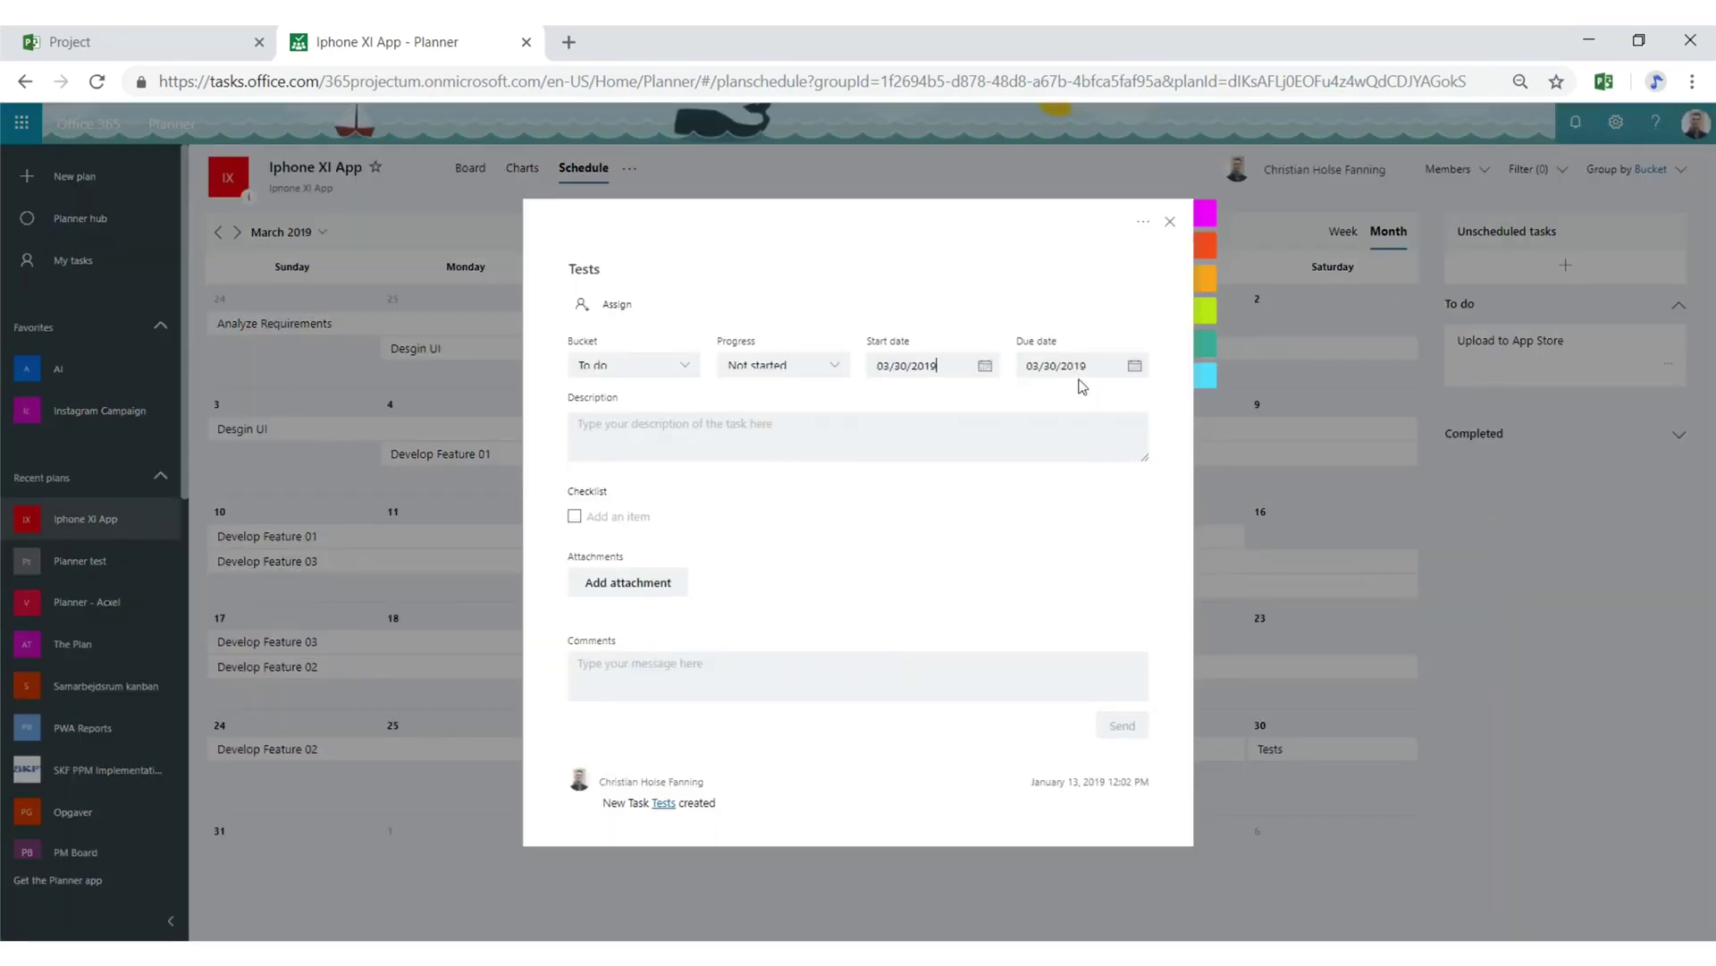
click(1082, 366)
click(1180, 567)
key(Escape)
Step: Schedule the Upload to App Store task on the April 2019 calendar, starting 04/10/2019 and due 04/12/2019
drag(1507, 352, 639, 429)
click(639, 429)
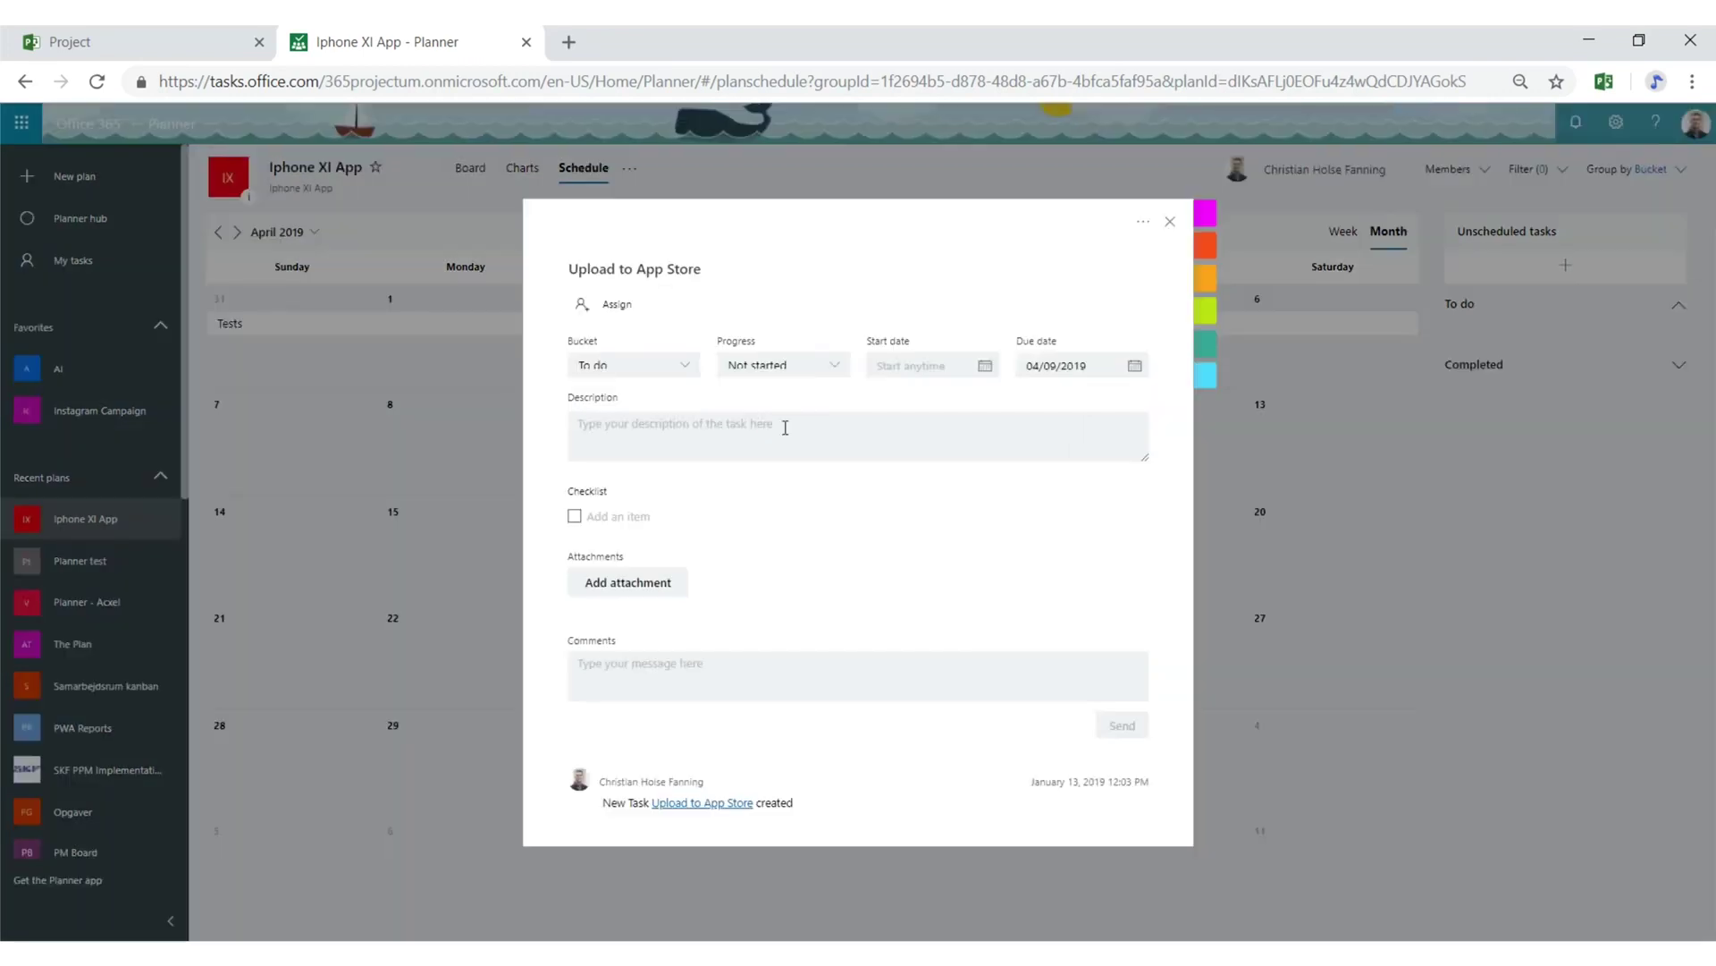
click(935, 366)
click(1031, 399)
click(959, 473)
click(1081, 366)
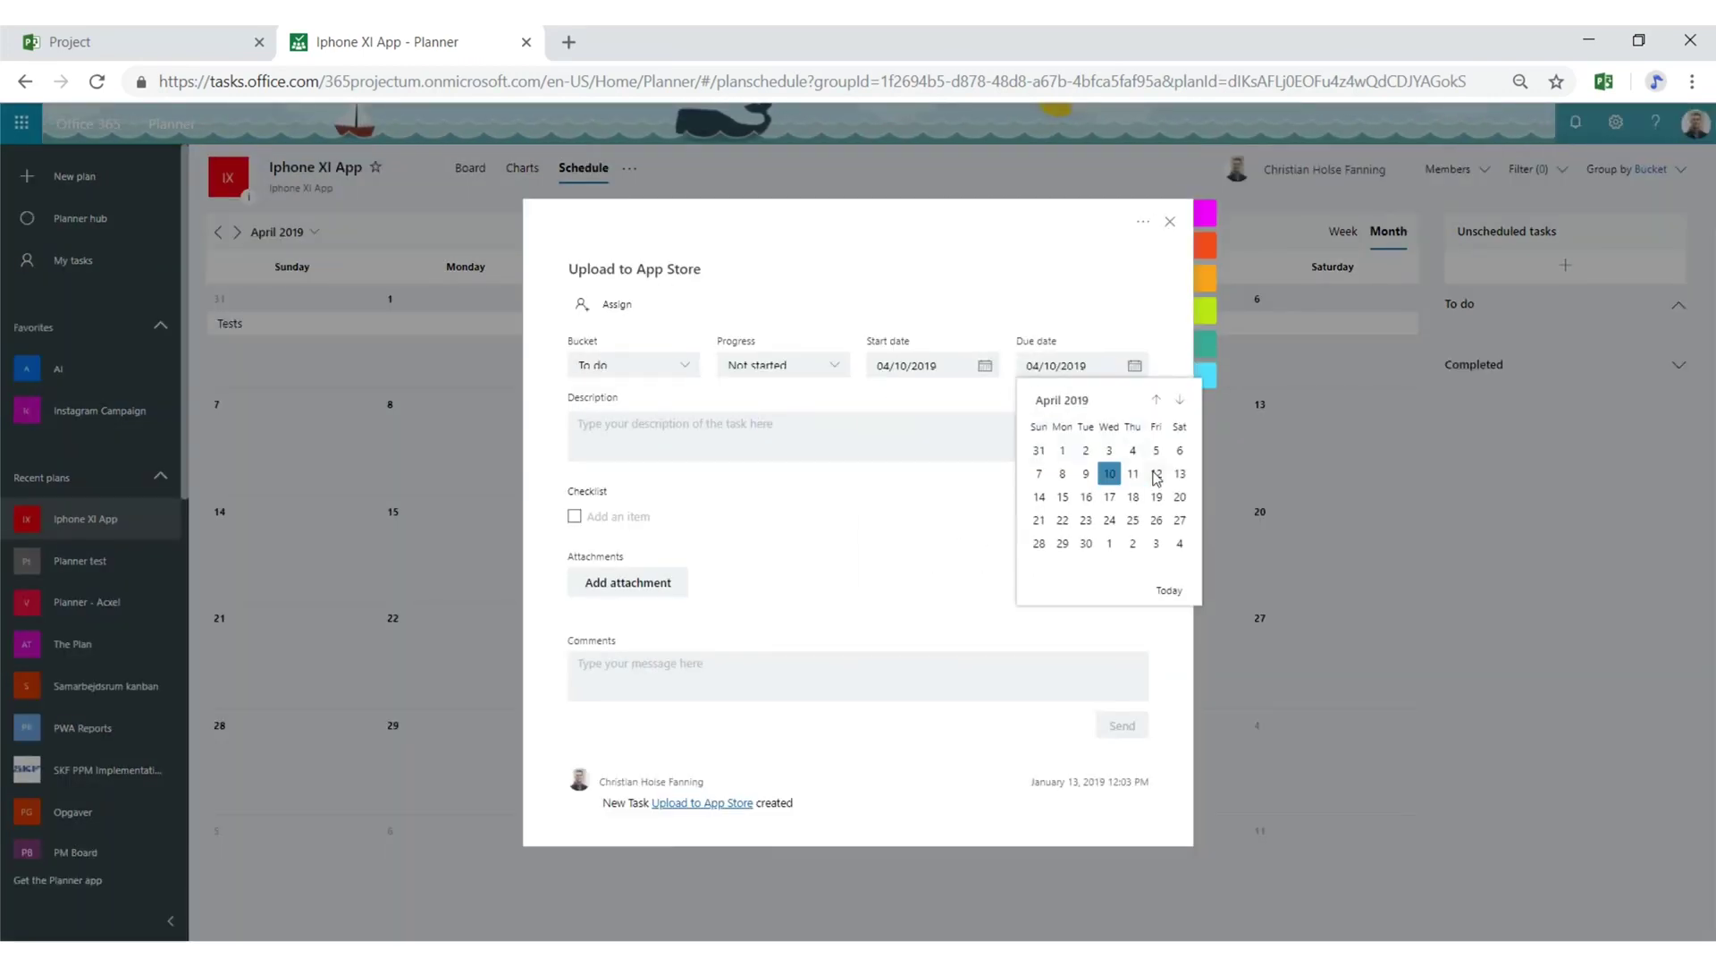
click(1157, 472)
click(1170, 223)
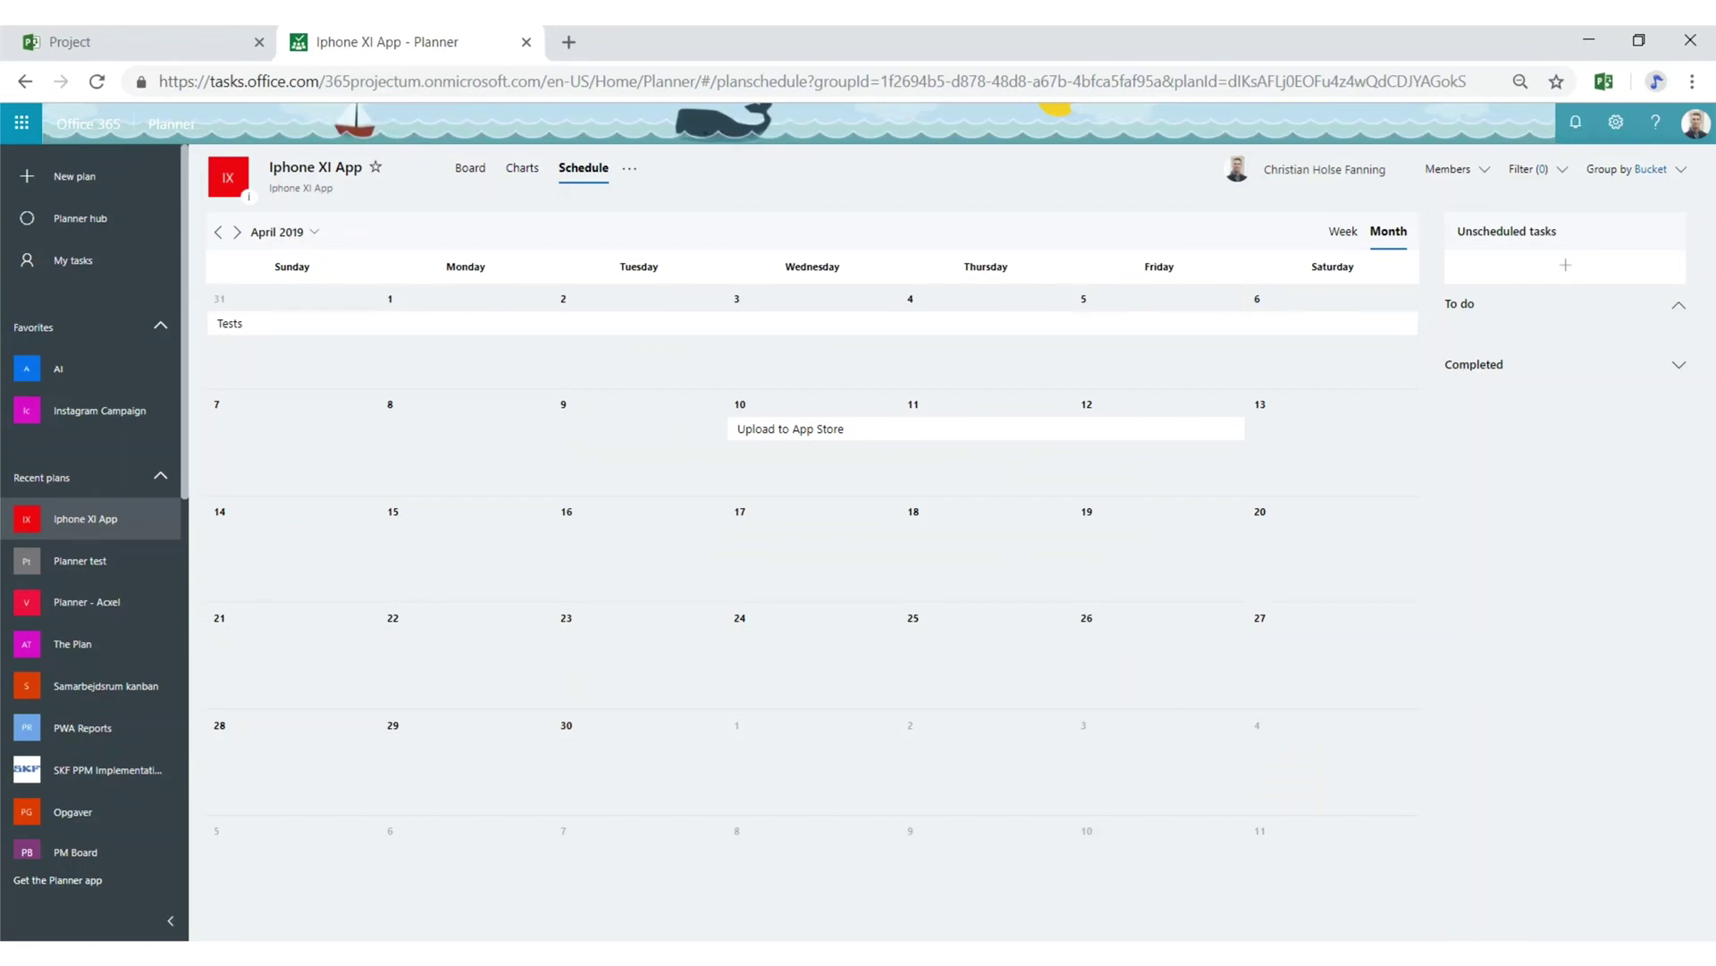
Step: Switch to Project, create a new roadmap and add its first row
click(151, 47)
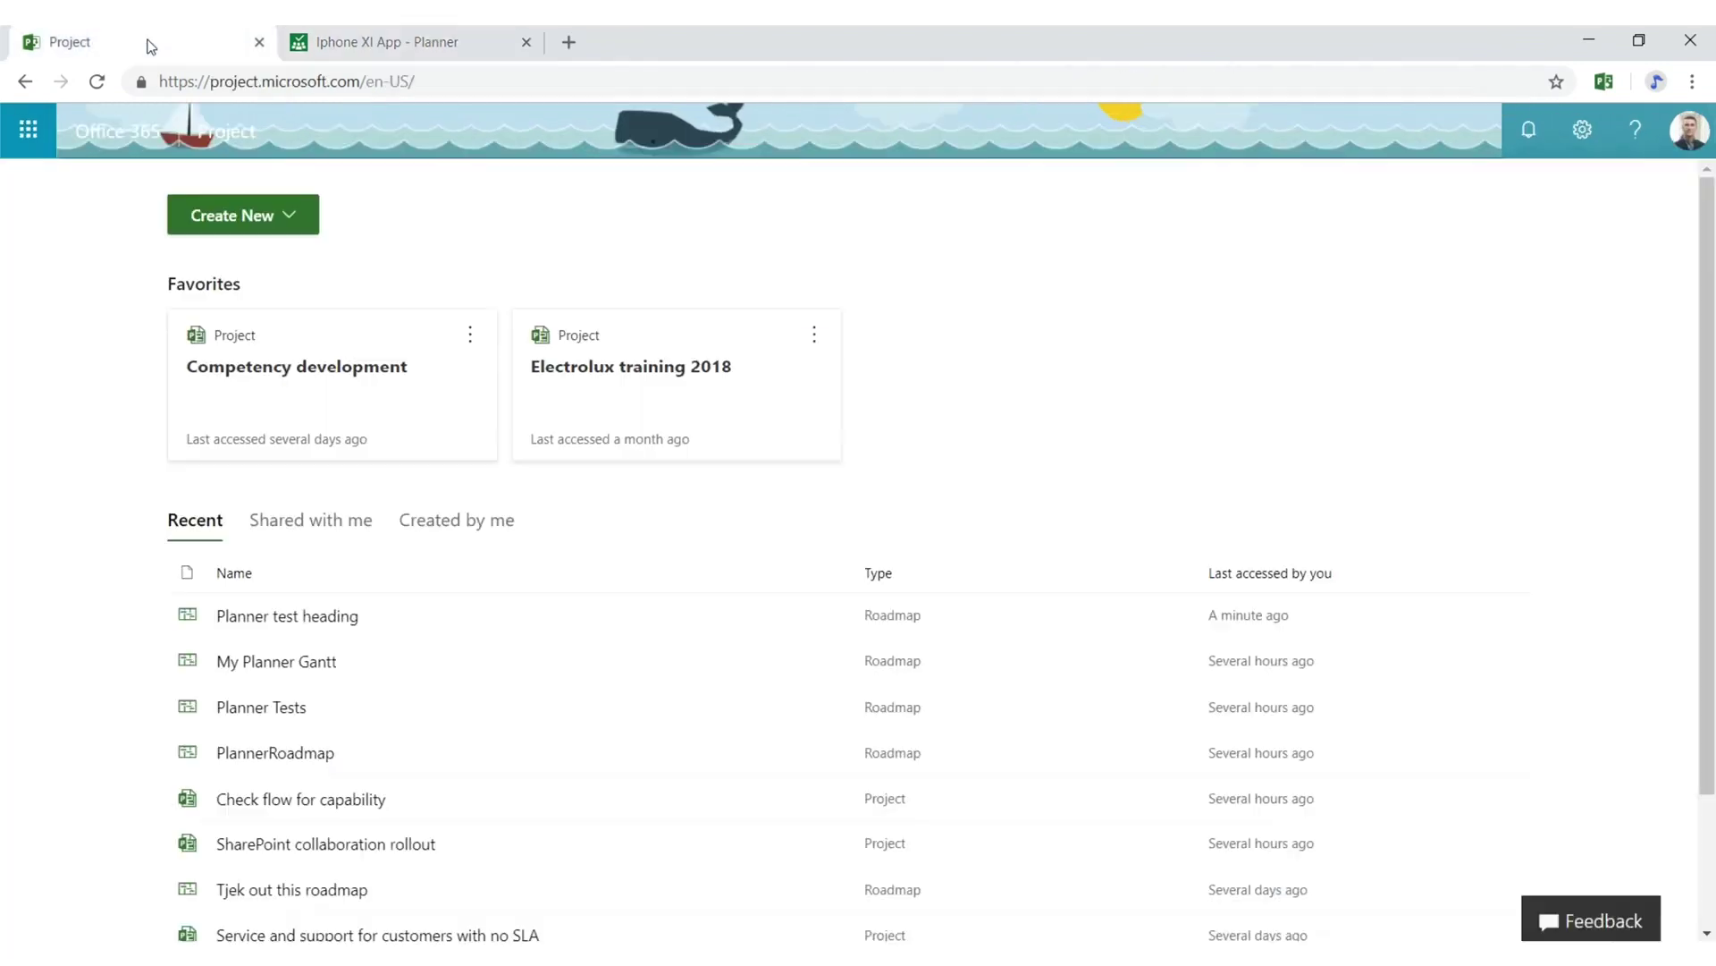
click(241, 224)
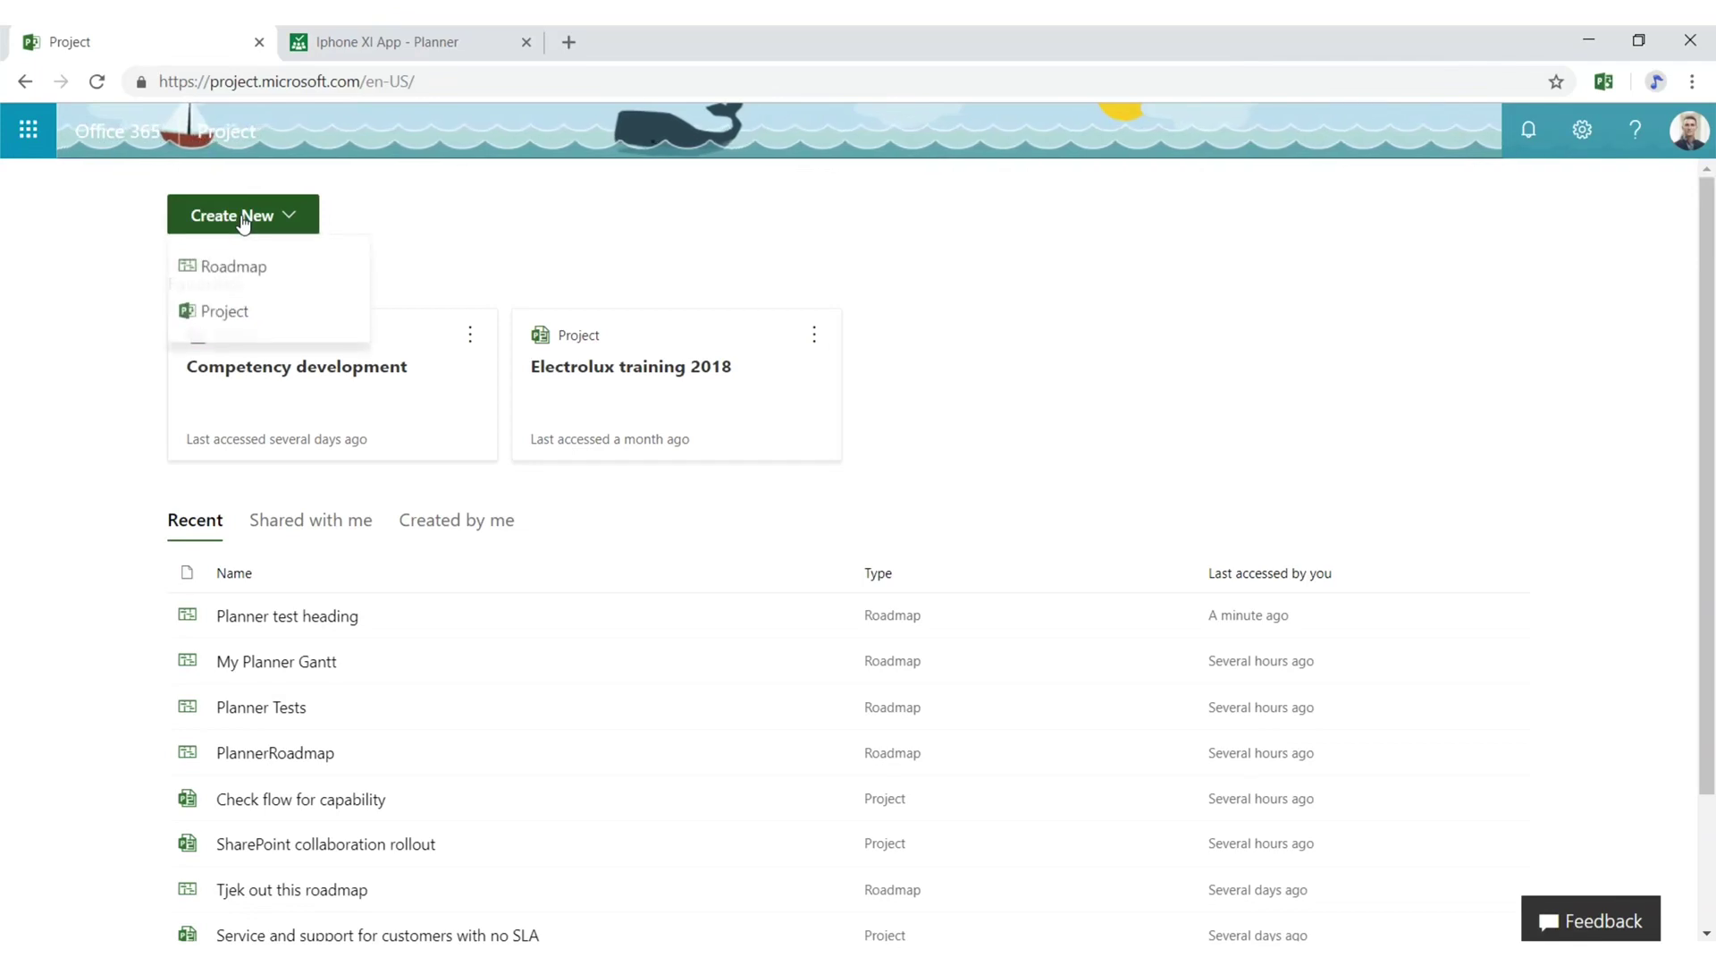
click(228, 268)
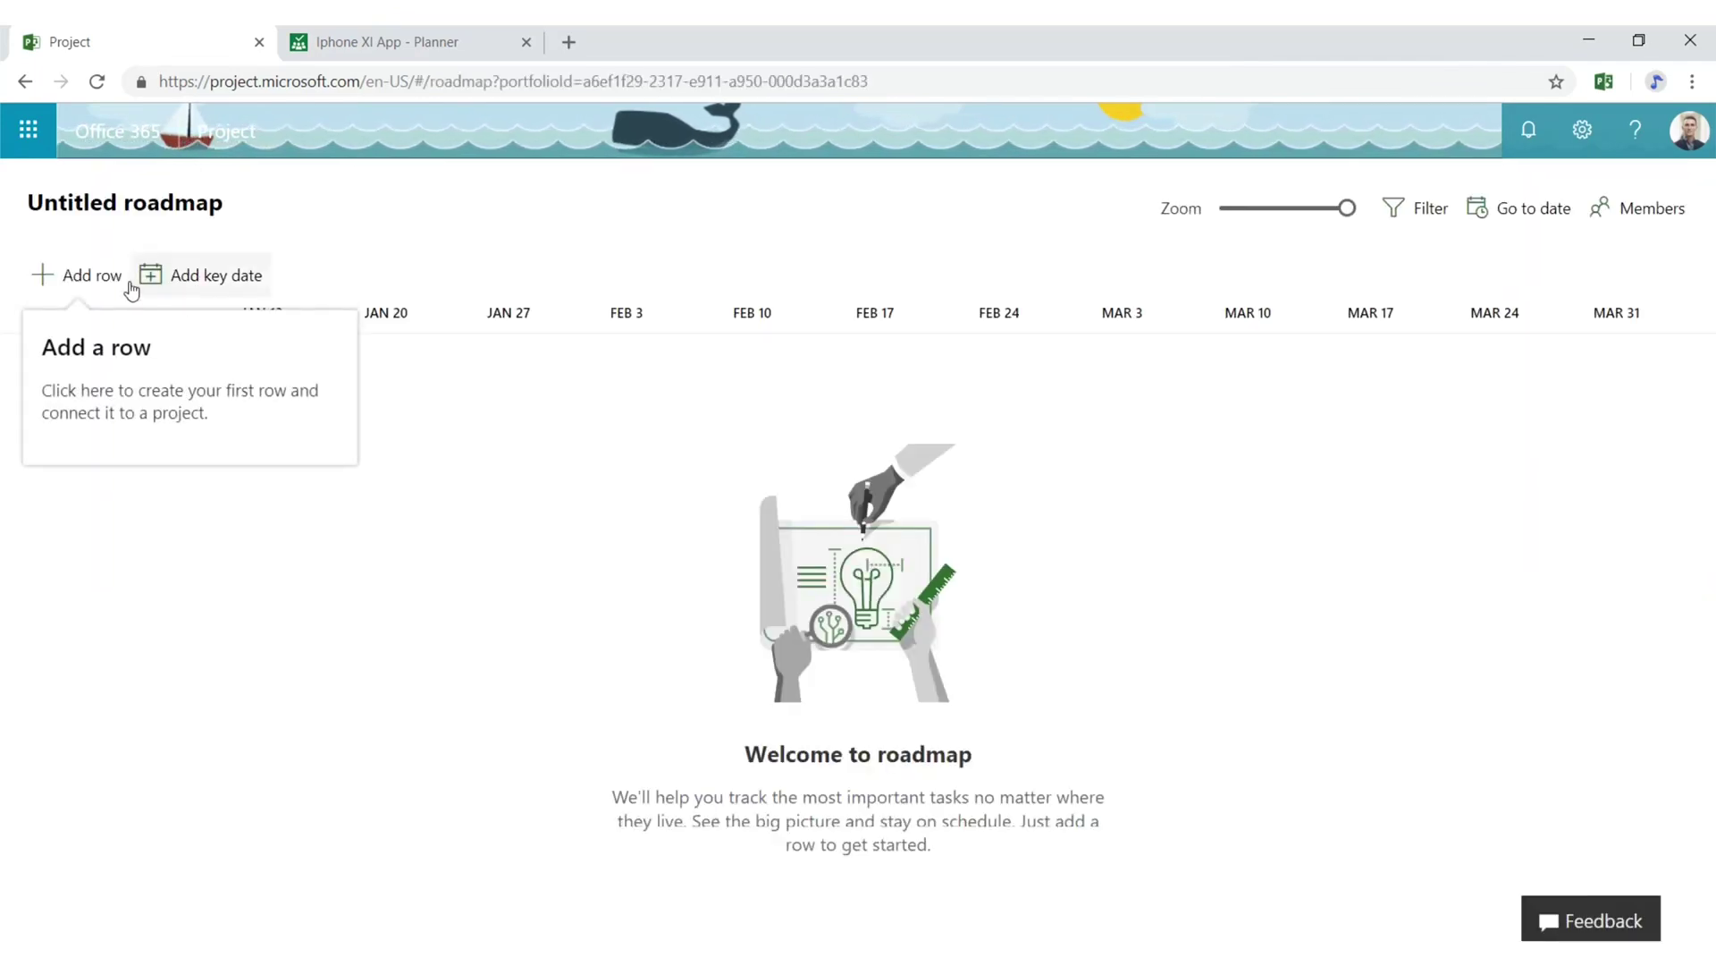
click(61, 277)
Step: Rename the untitled roadmap to "IOS Apps"
click(130, 200)
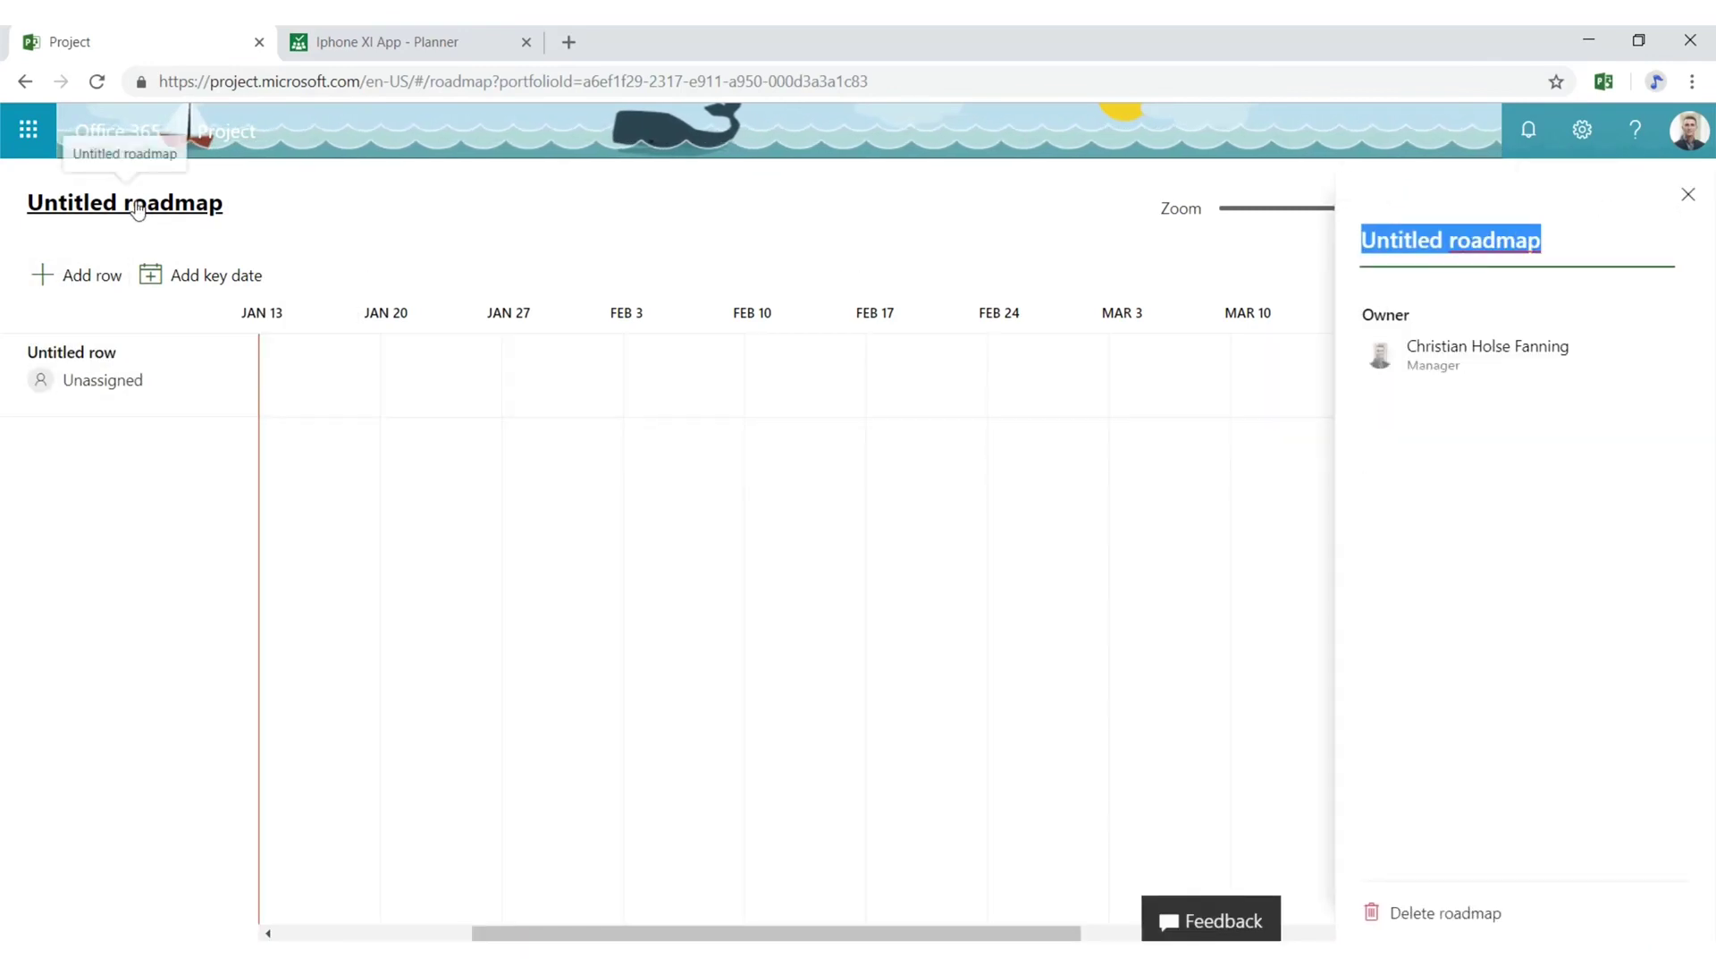
text(Iphone XI App)
text(I)
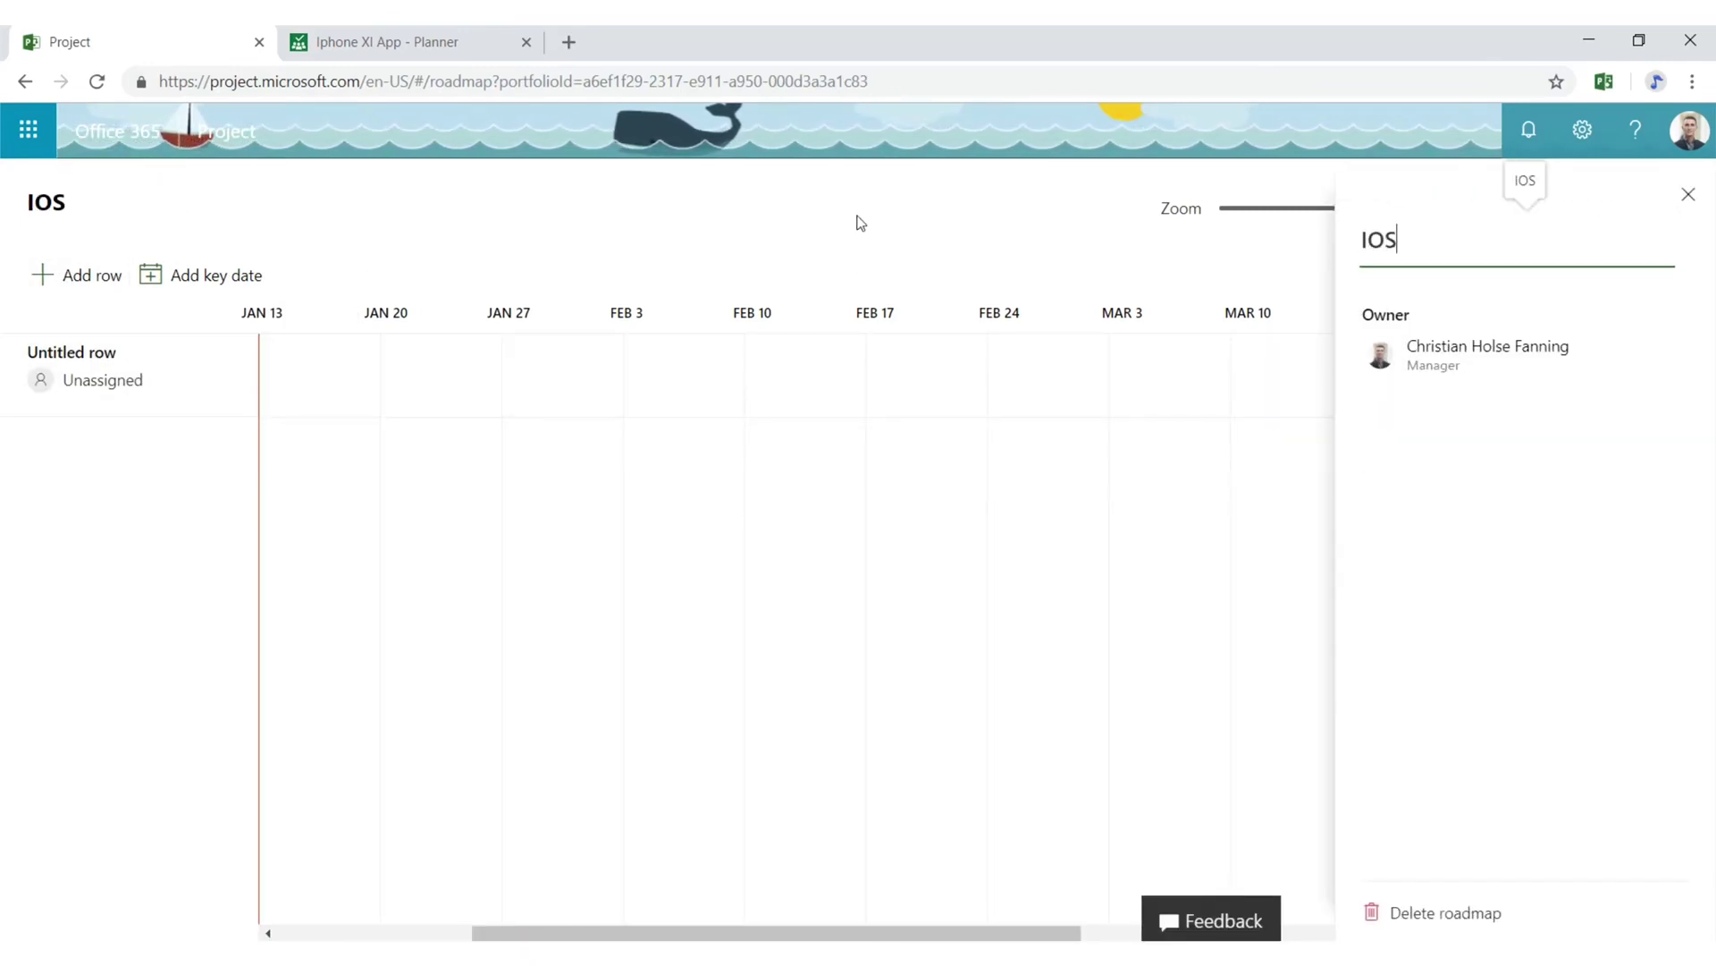
text(OS Apps)
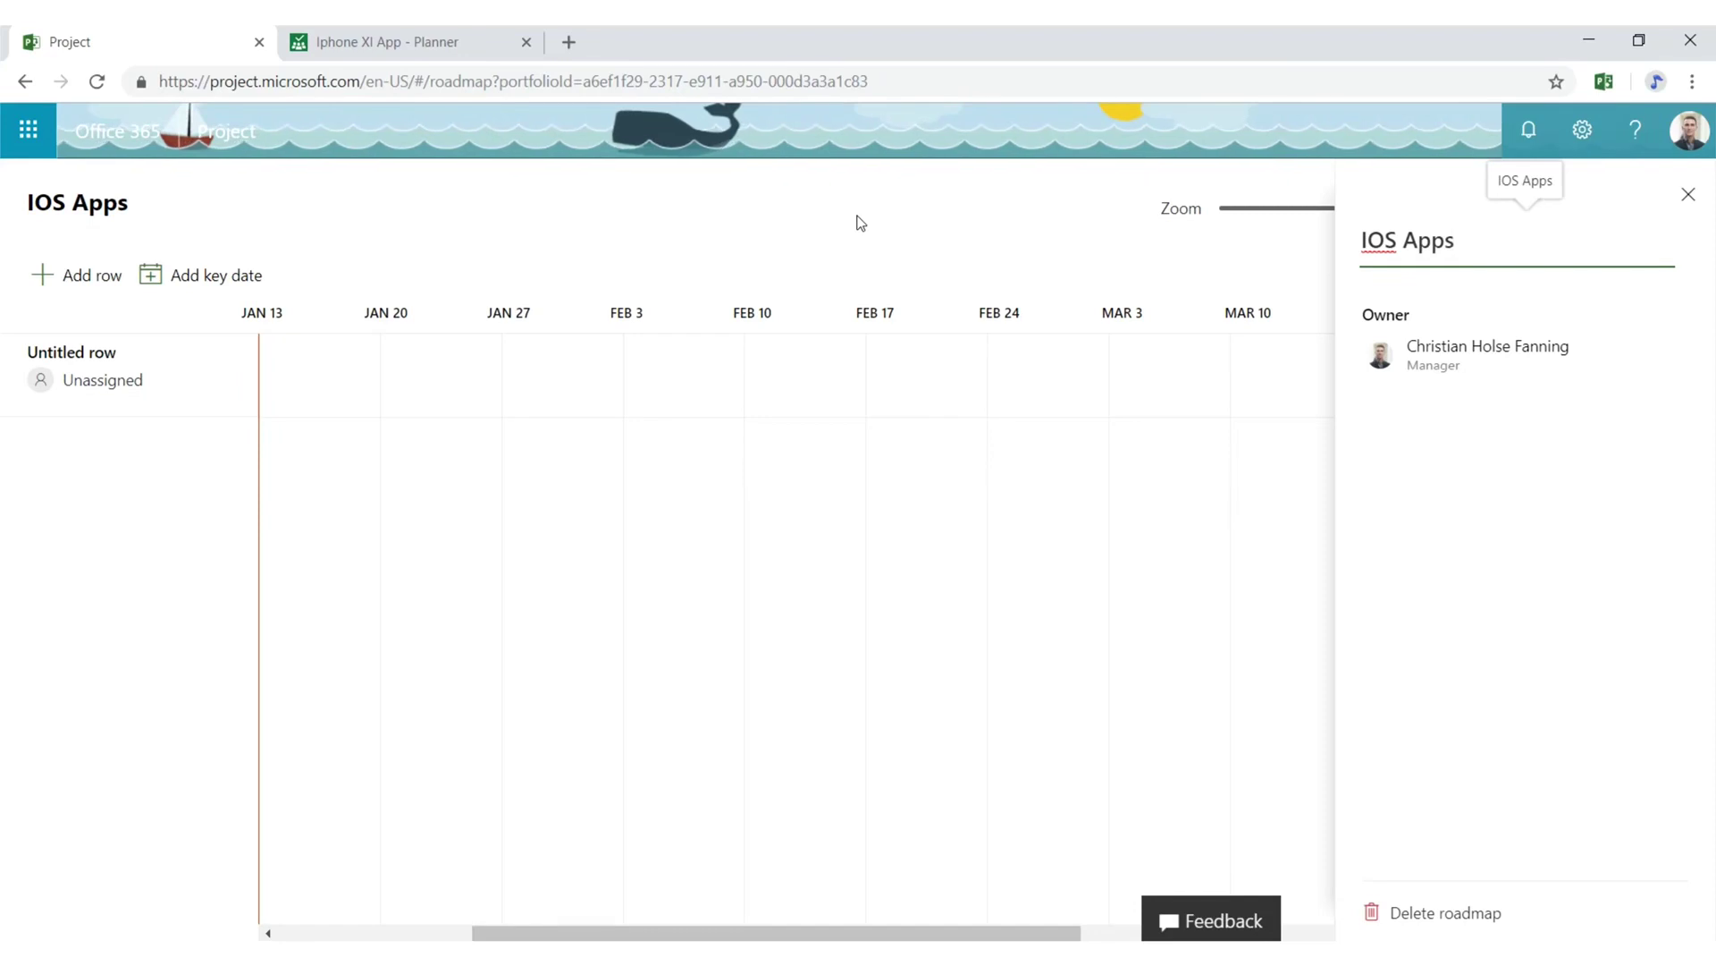
key(Tab)
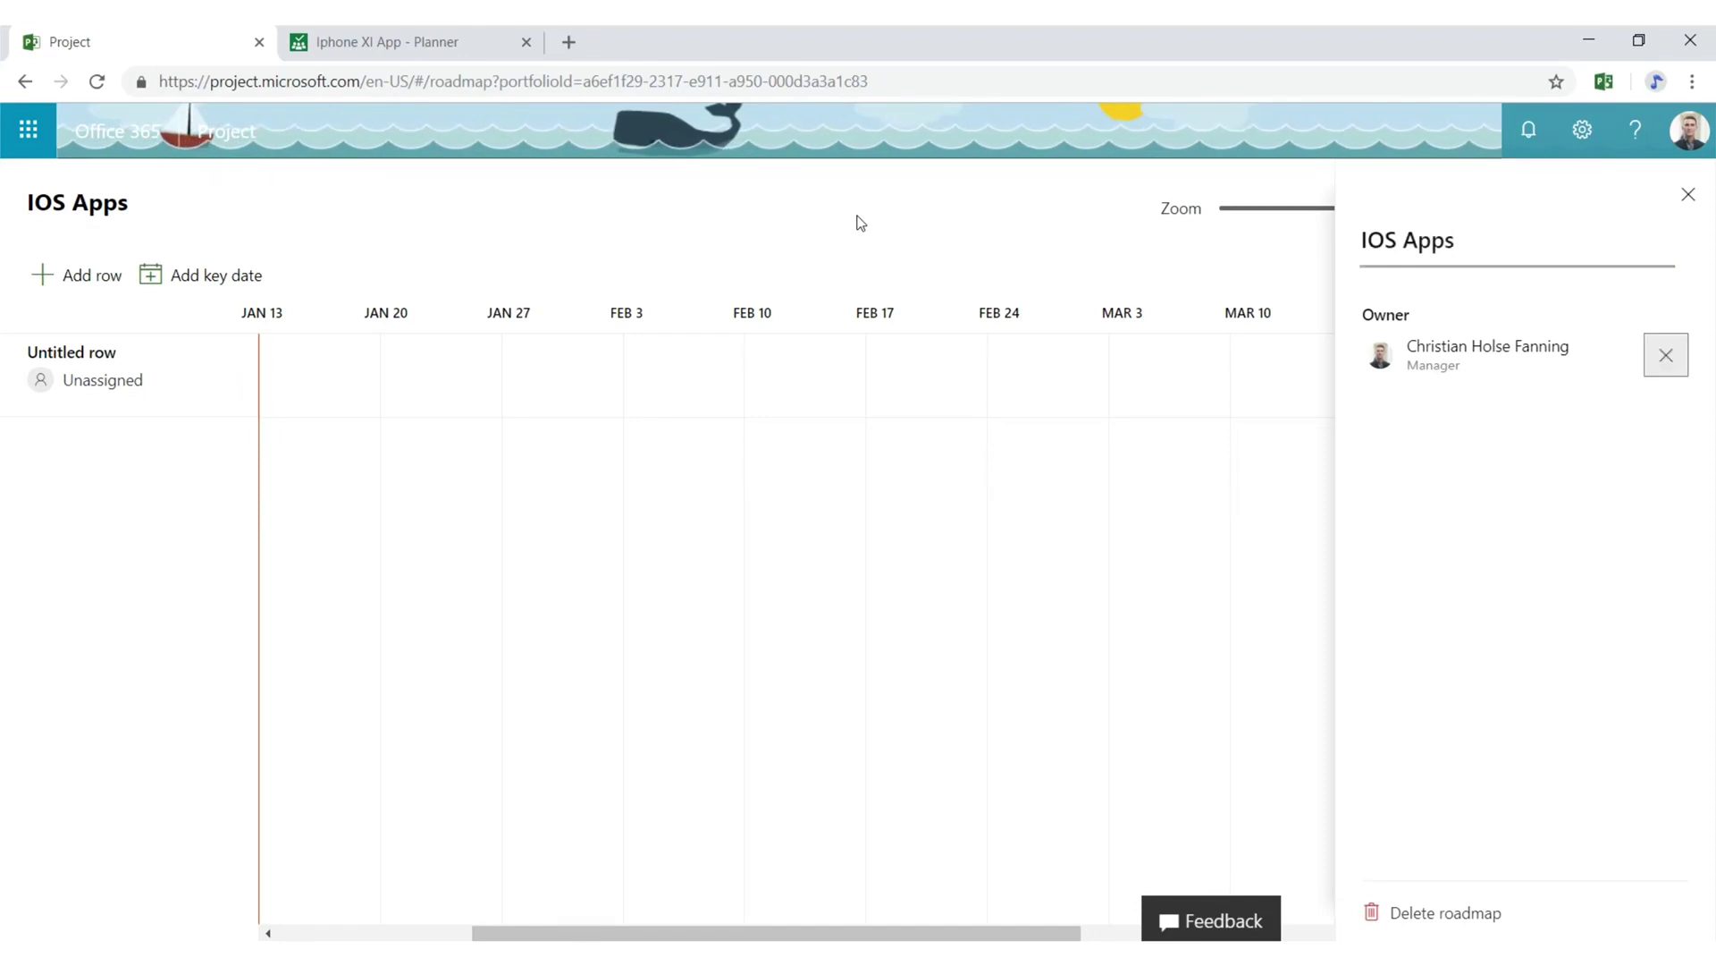
Step: Rename the roadmap's untitled row to "Iphone XI App"
click(134, 379)
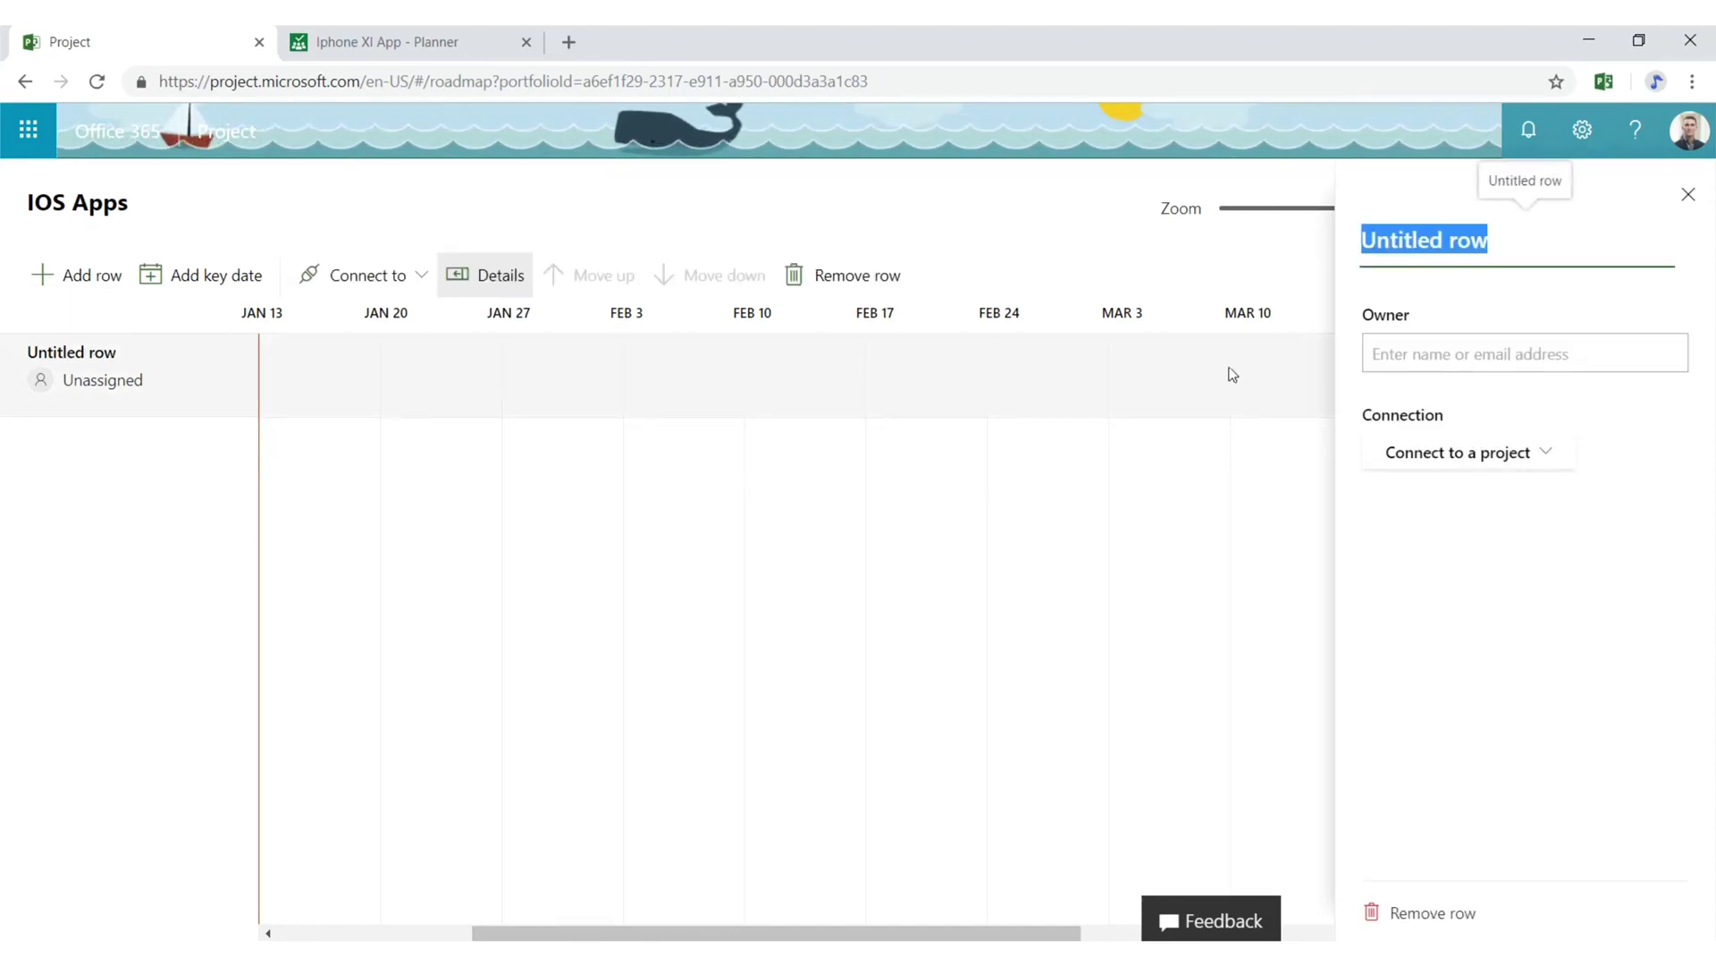
text(Iphone XI A)
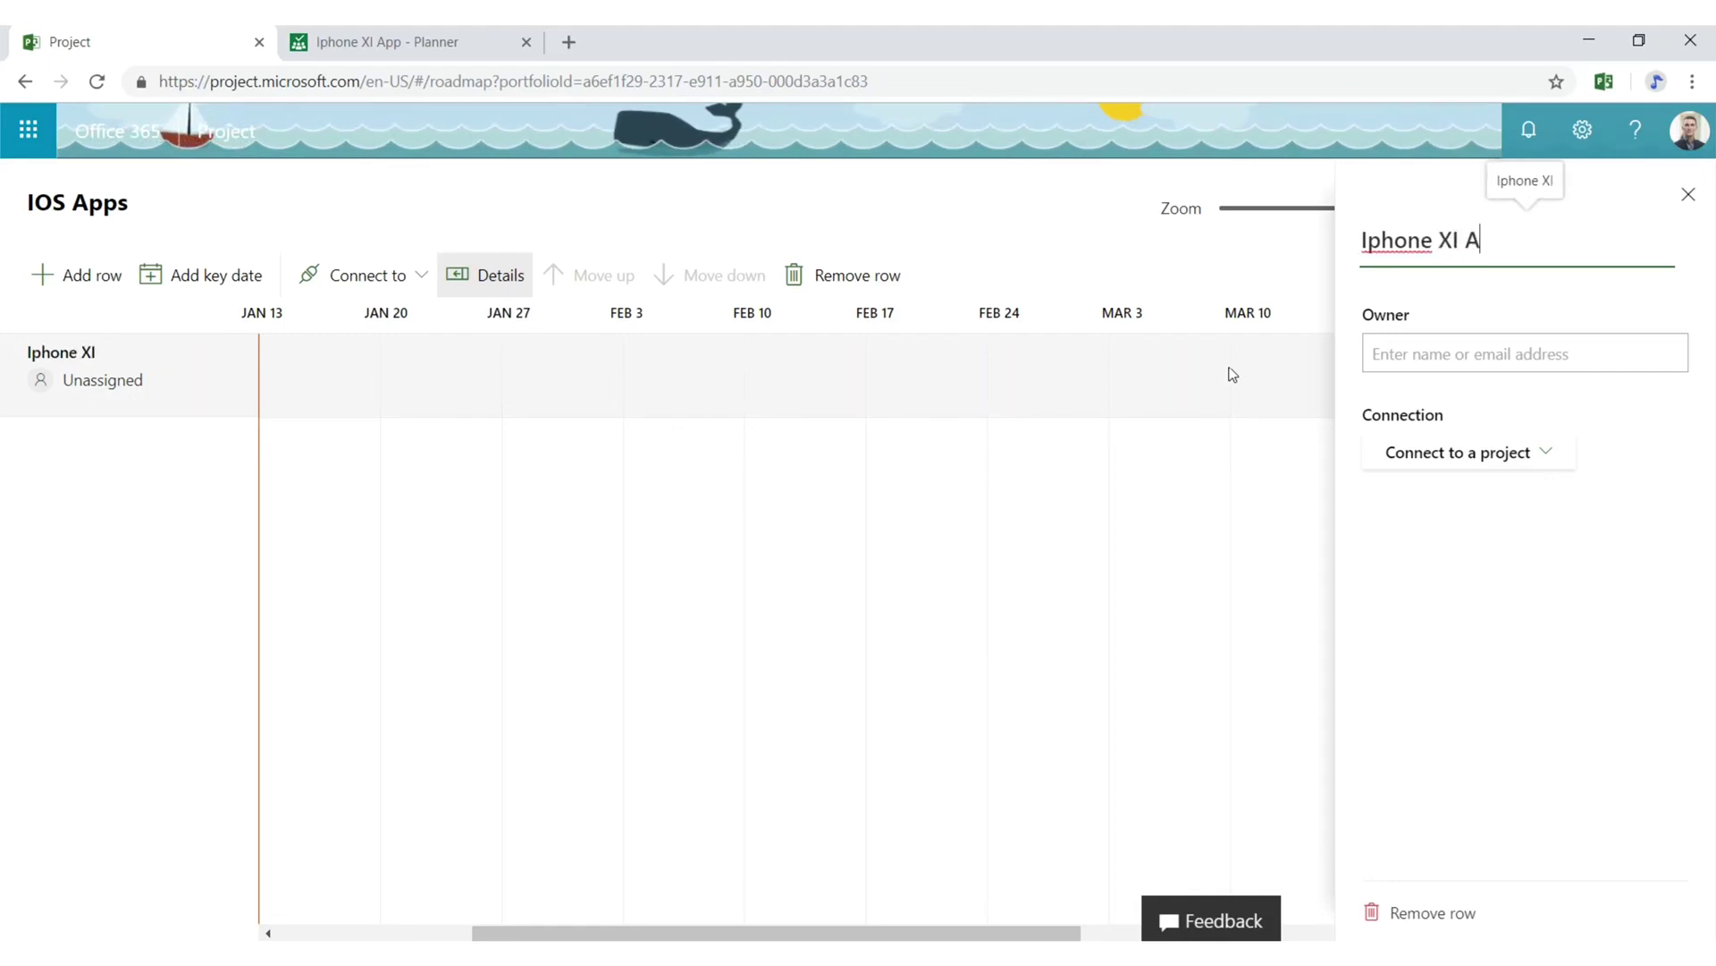
text(pp)
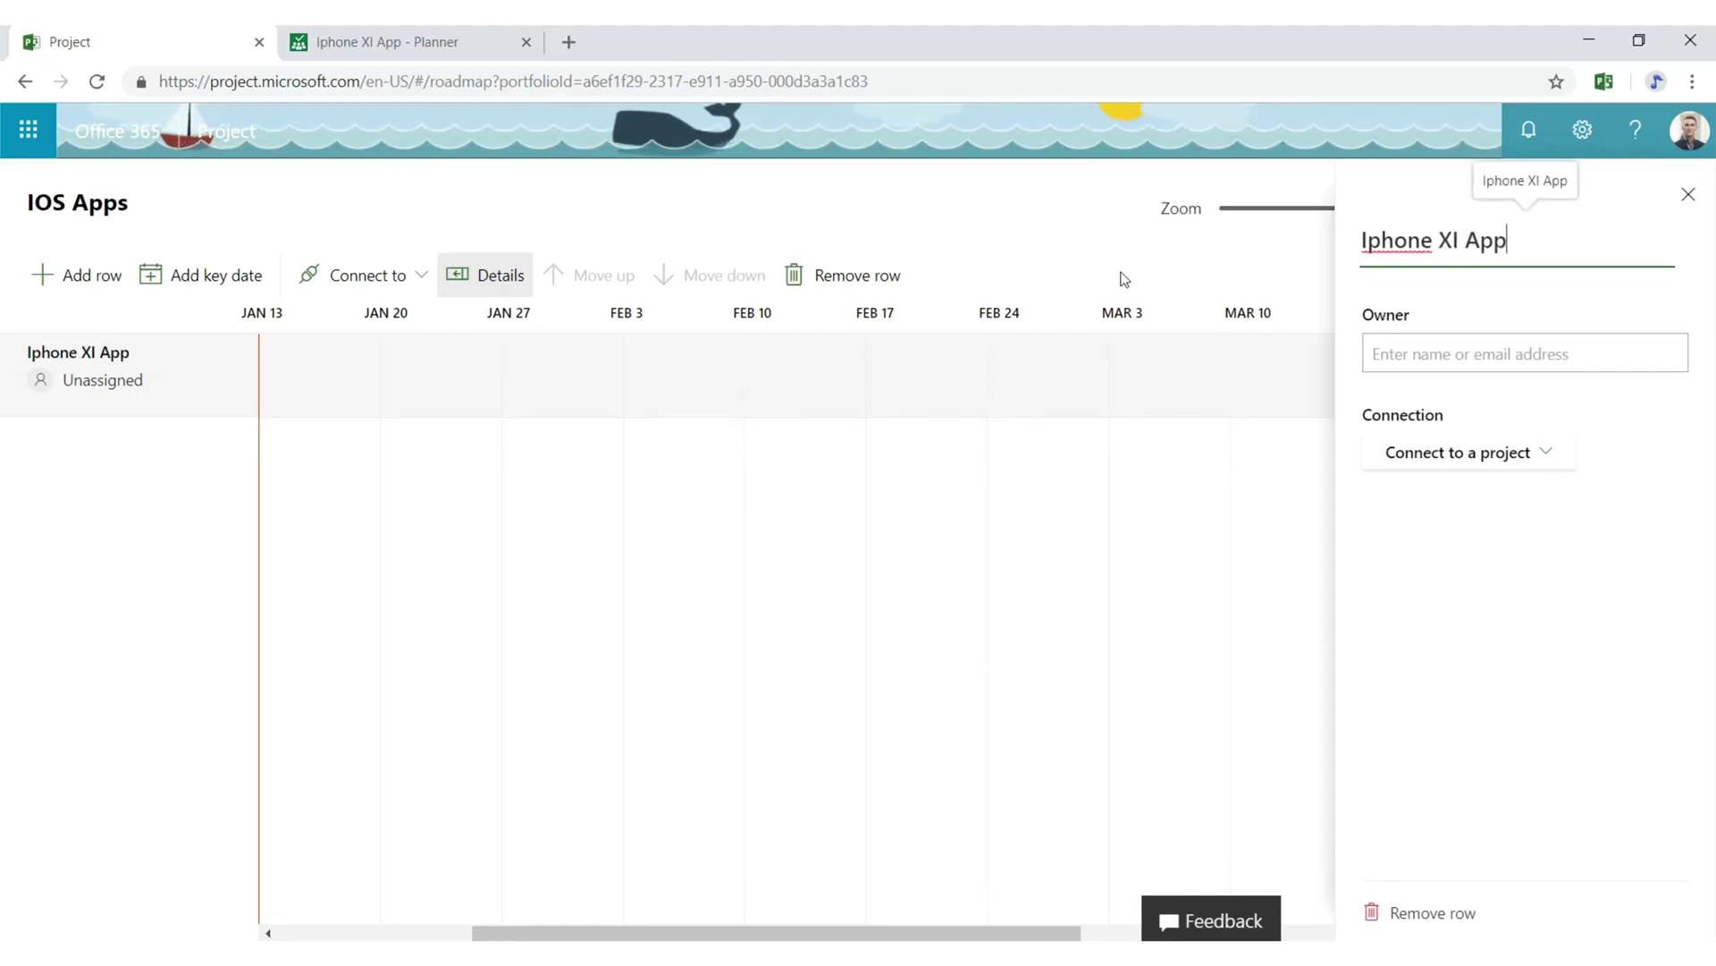
click(1687, 198)
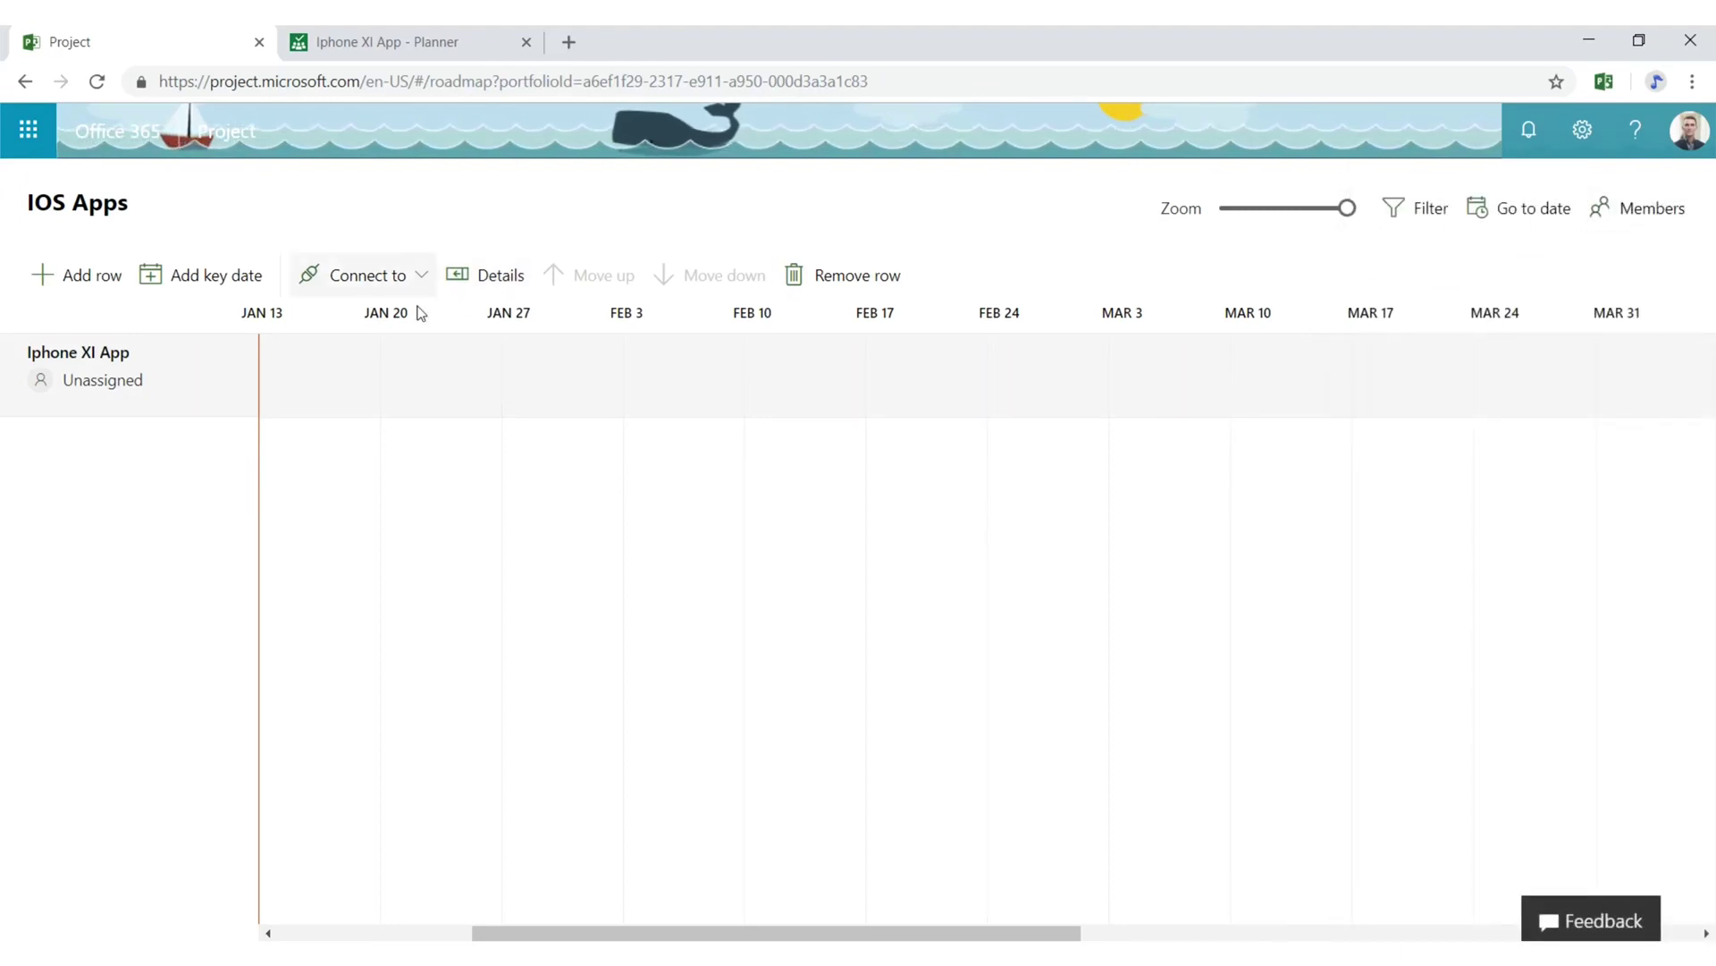
Step: Reload the roadmap and view the Analyze Requirements phase's dates and available status options
click(97, 83)
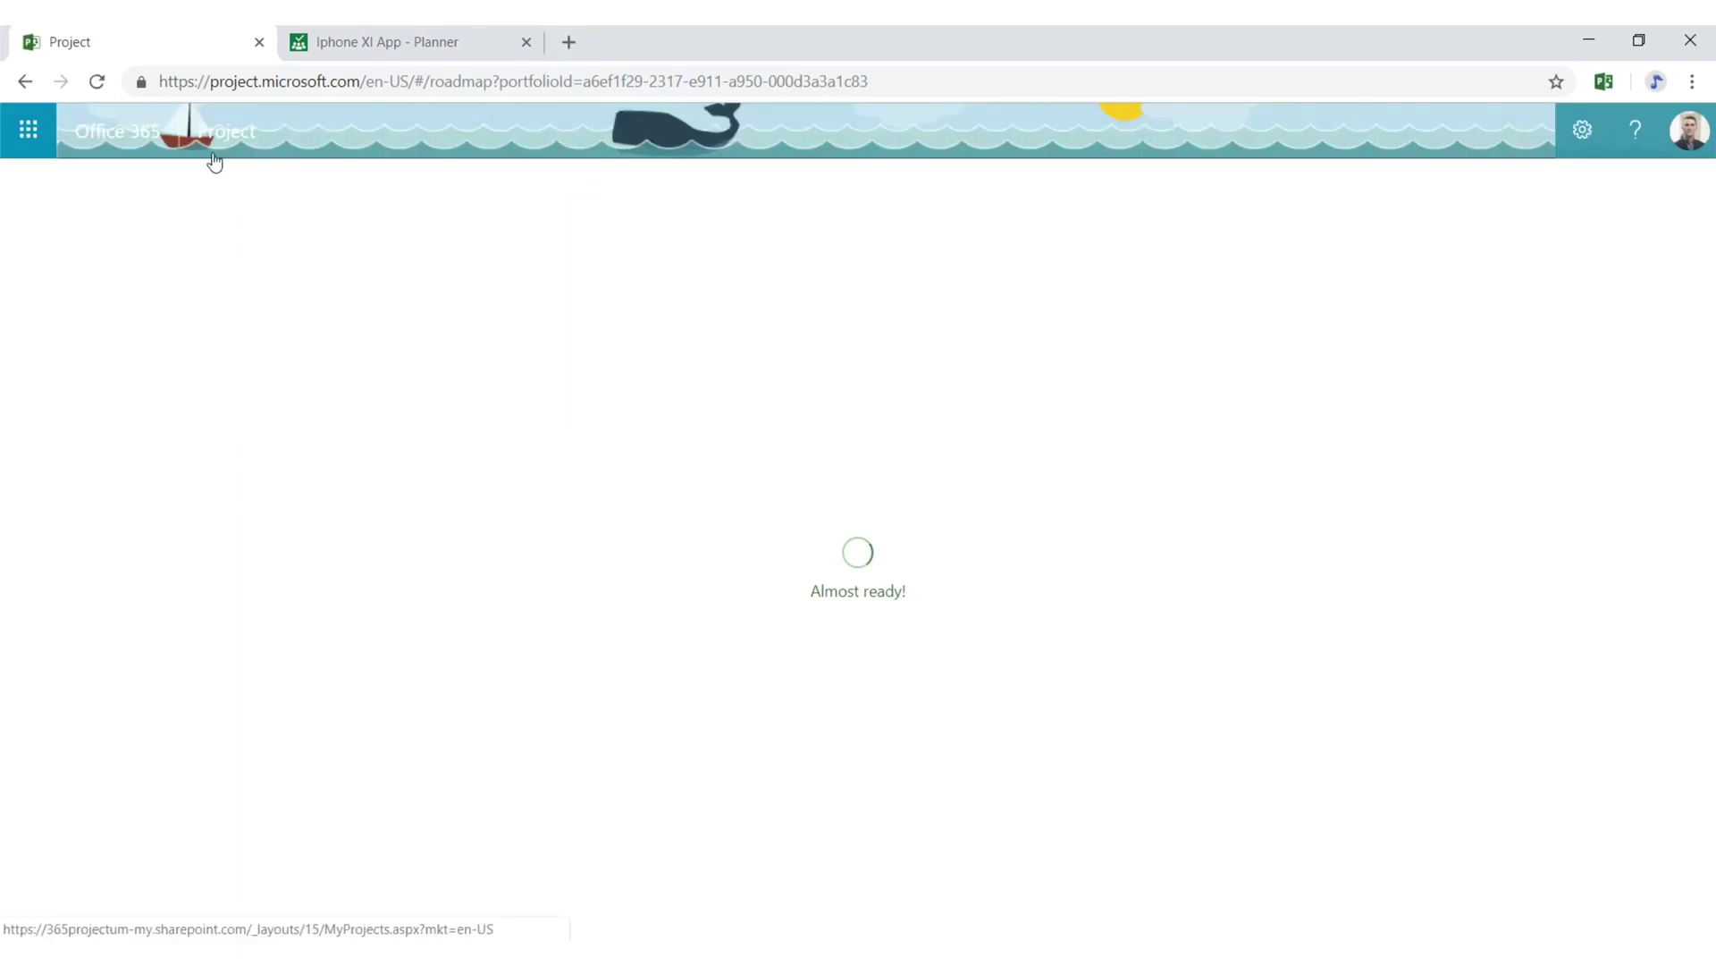
click(740, 362)
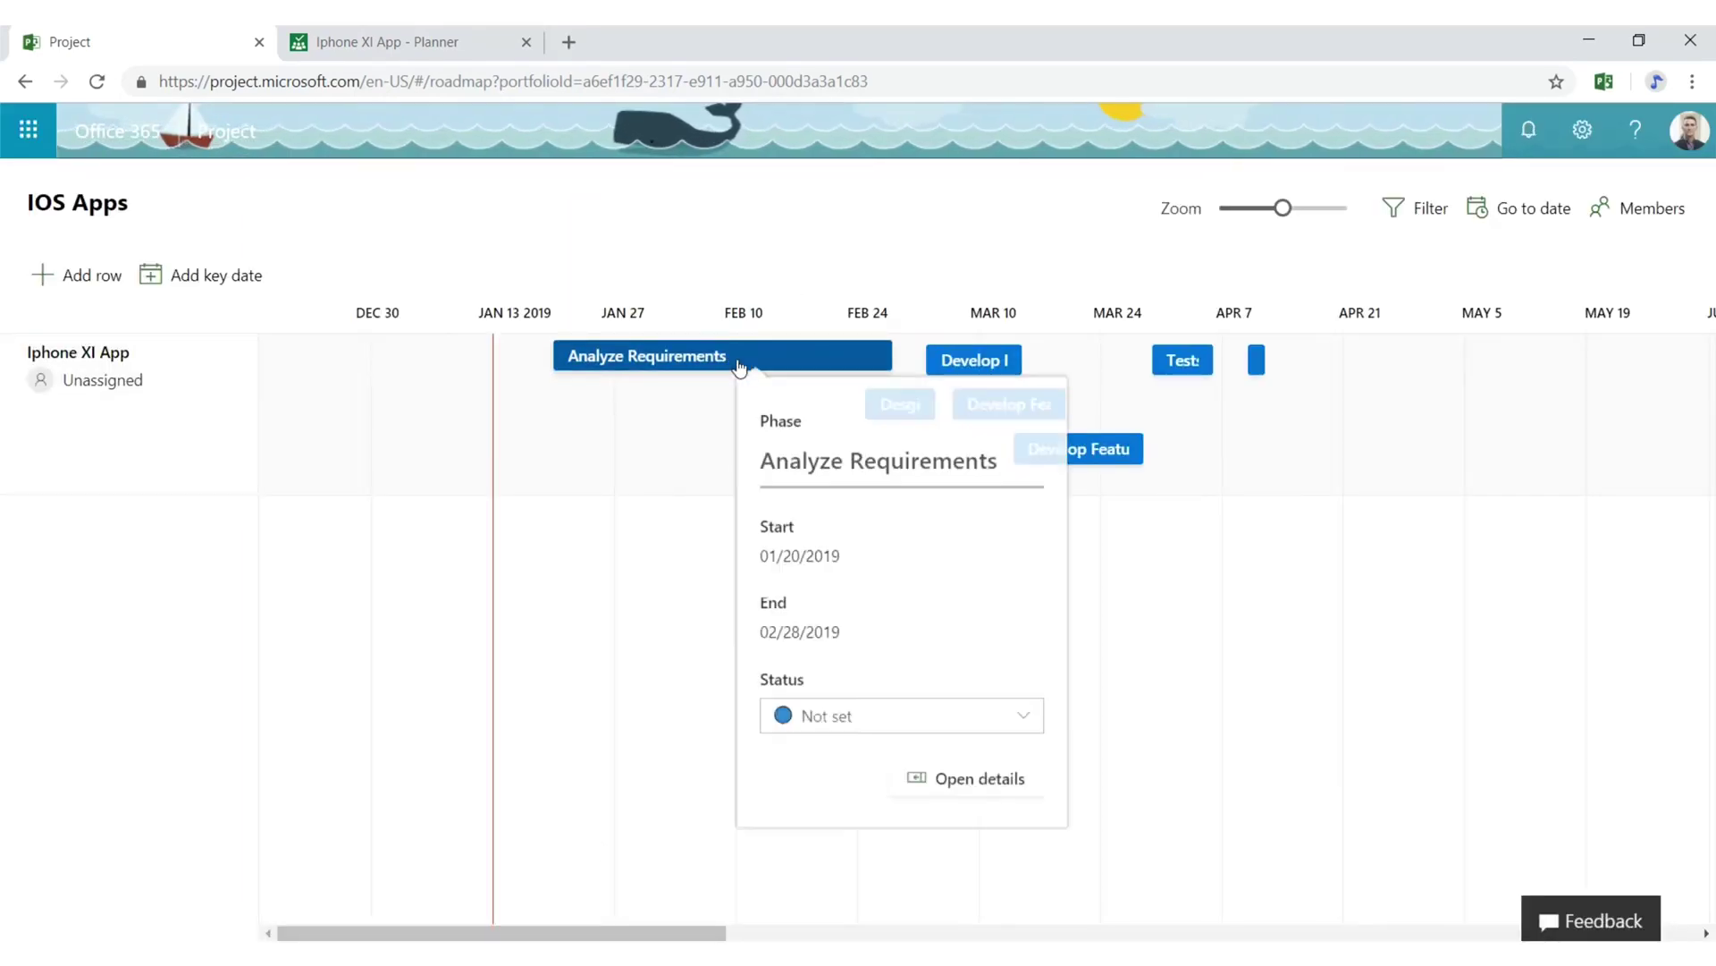
click(797, 715)
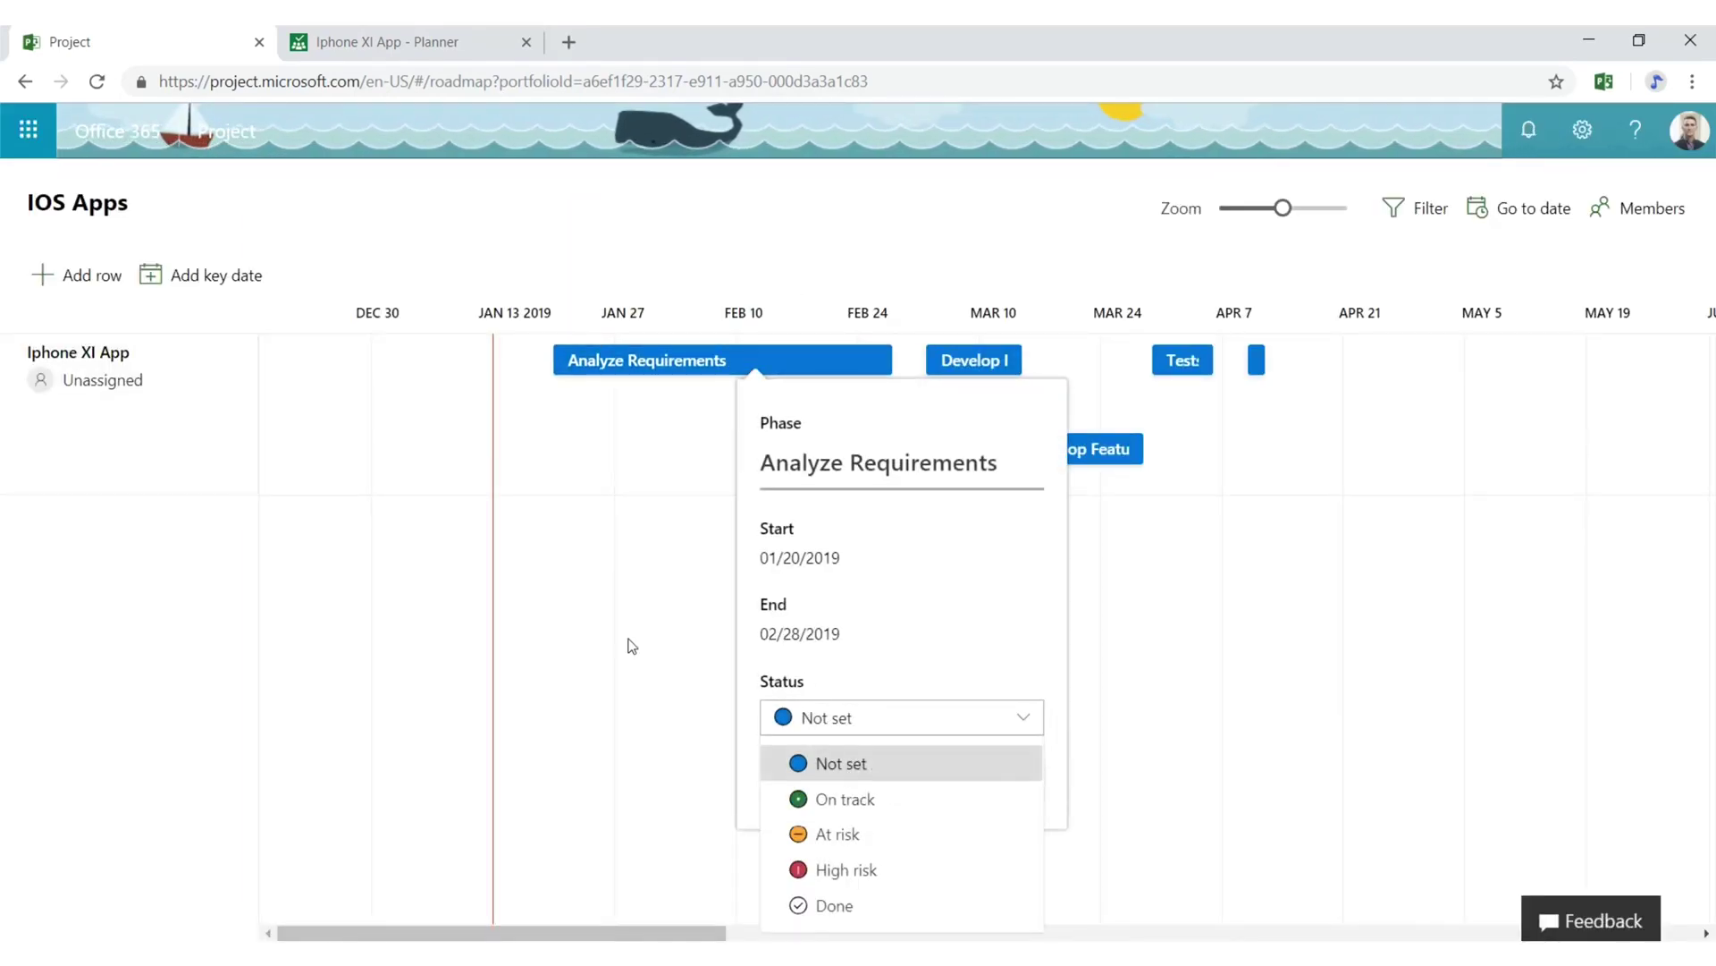
click(634, 463)
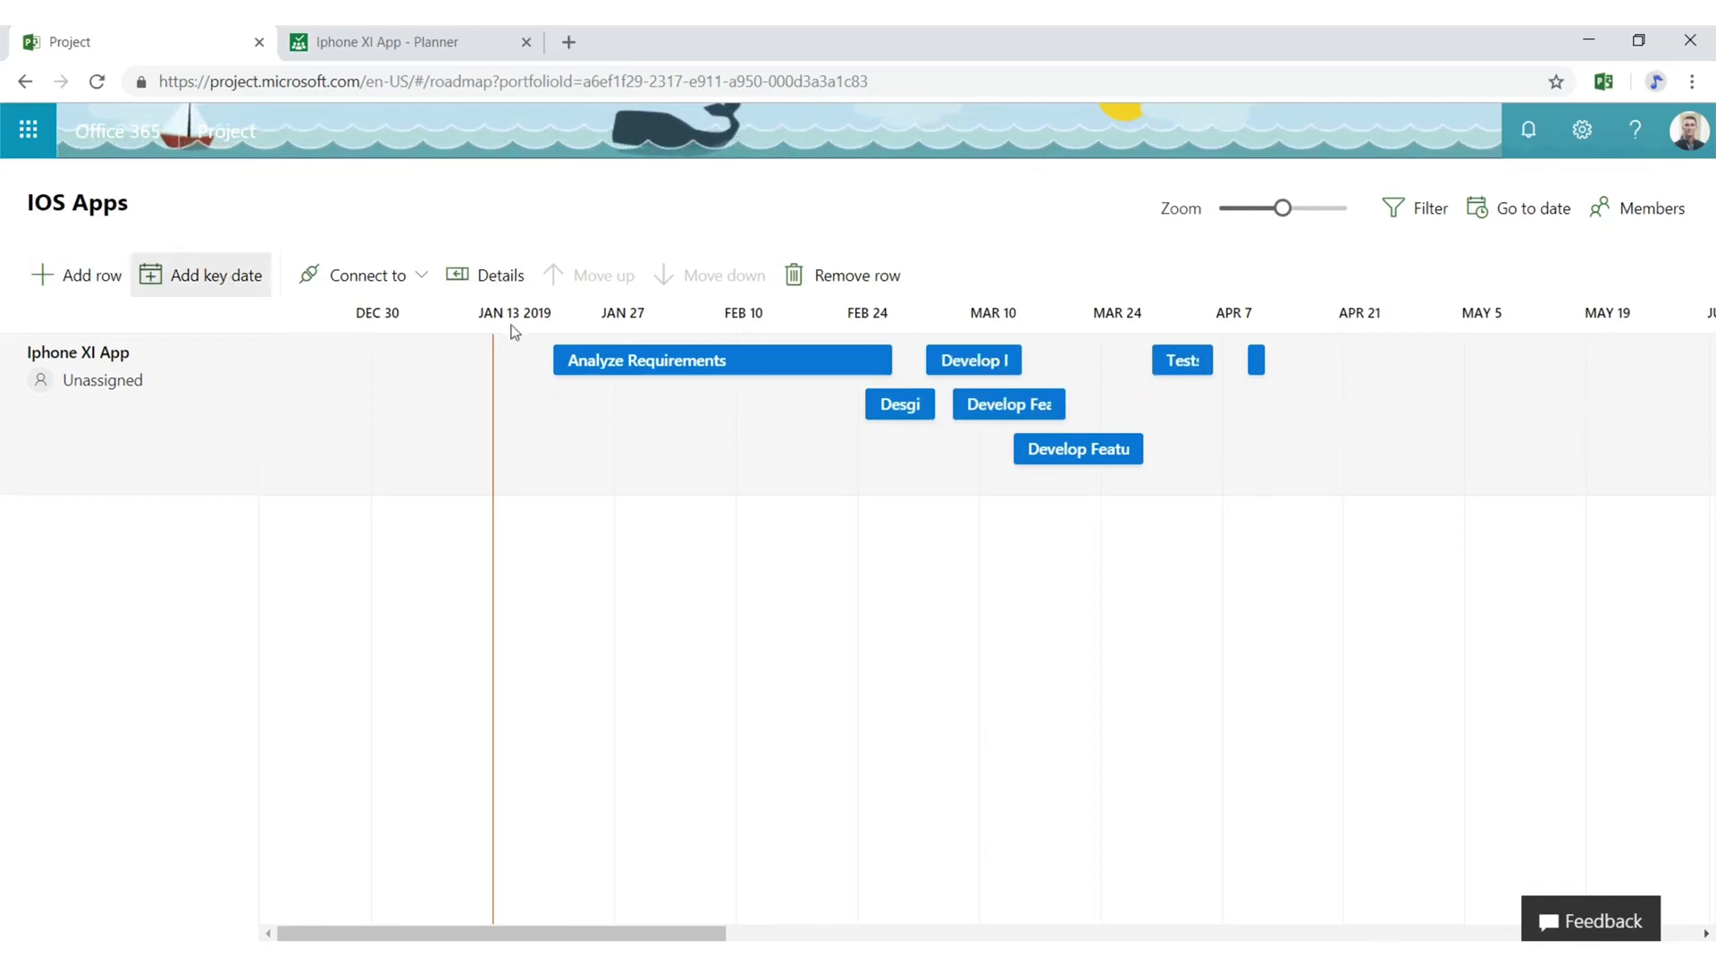
Step: Name the new roadmap key date "Go Live" and set its due date to May 1, 2019
text(Go Live)
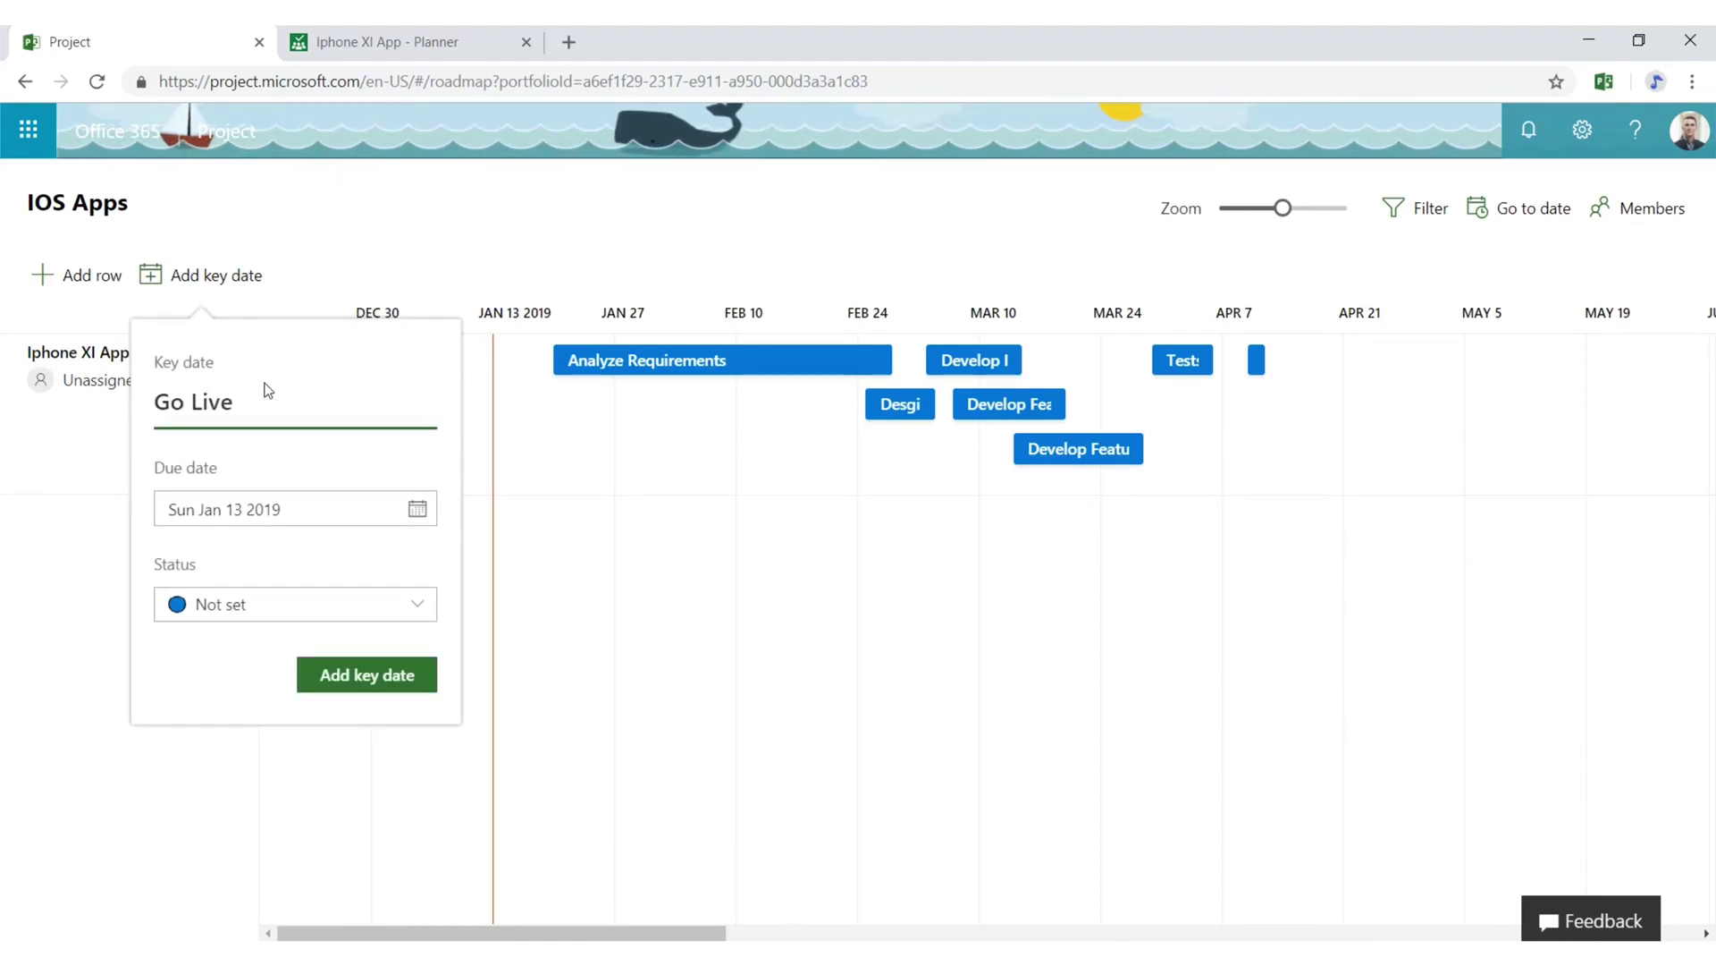
click(354, 505)
click(372, 566)
click(373, 566)
click(373, 565)
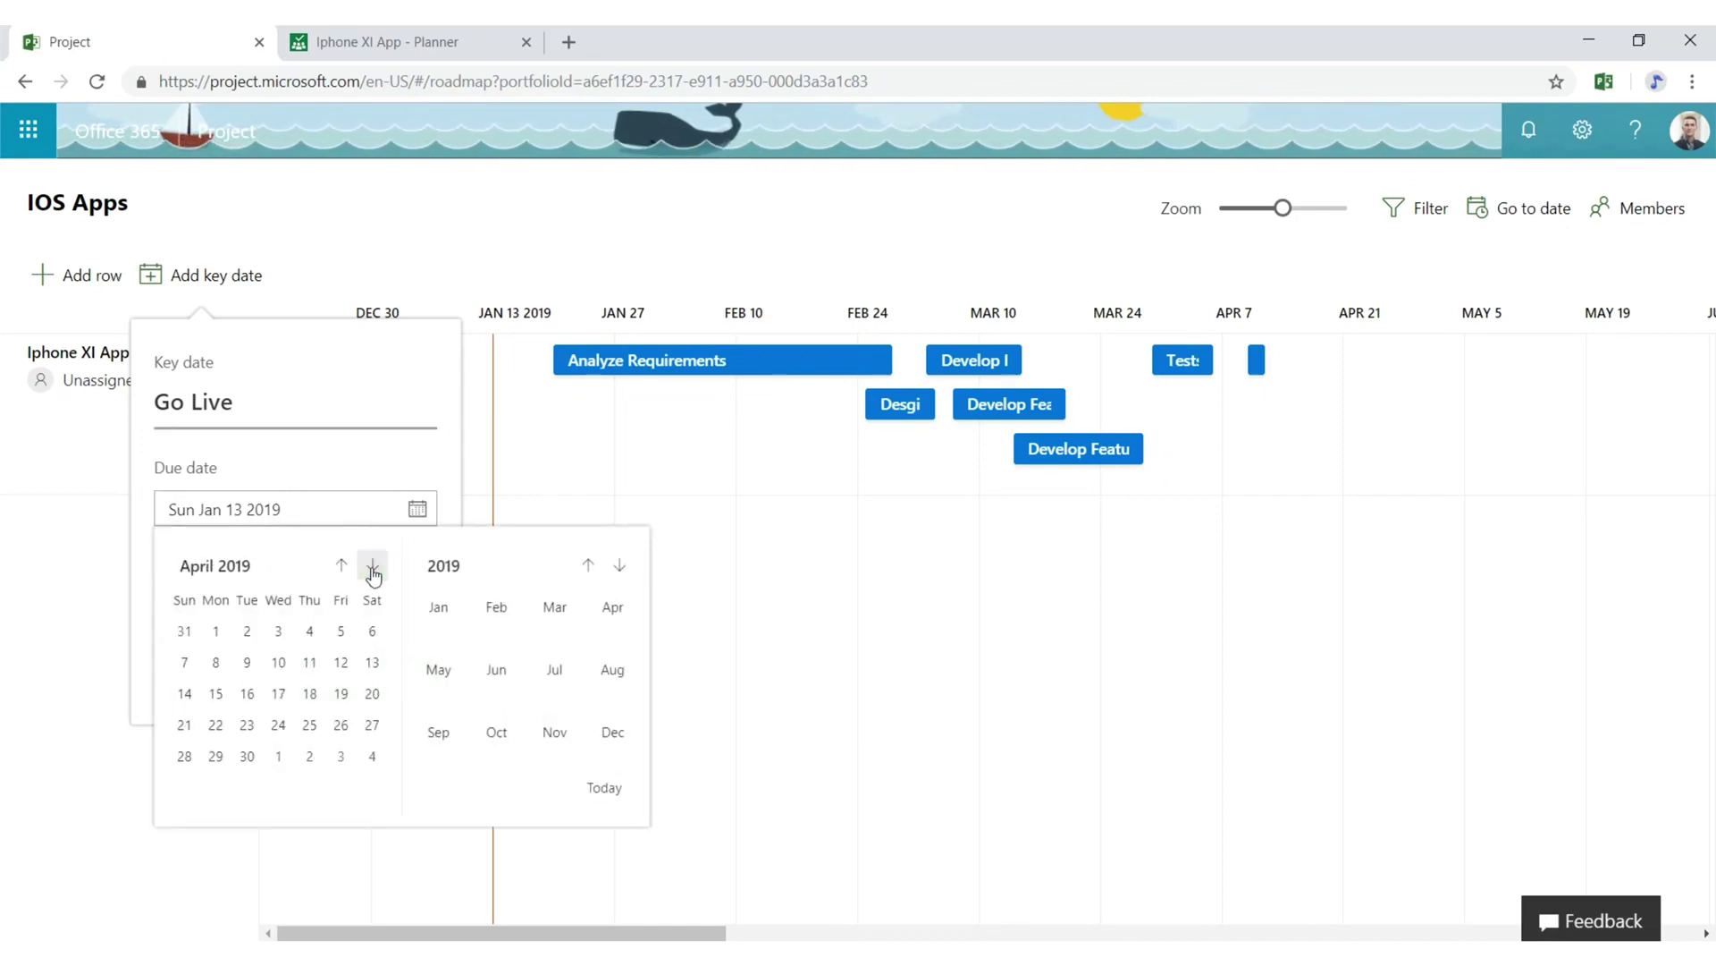
click(372, 566)
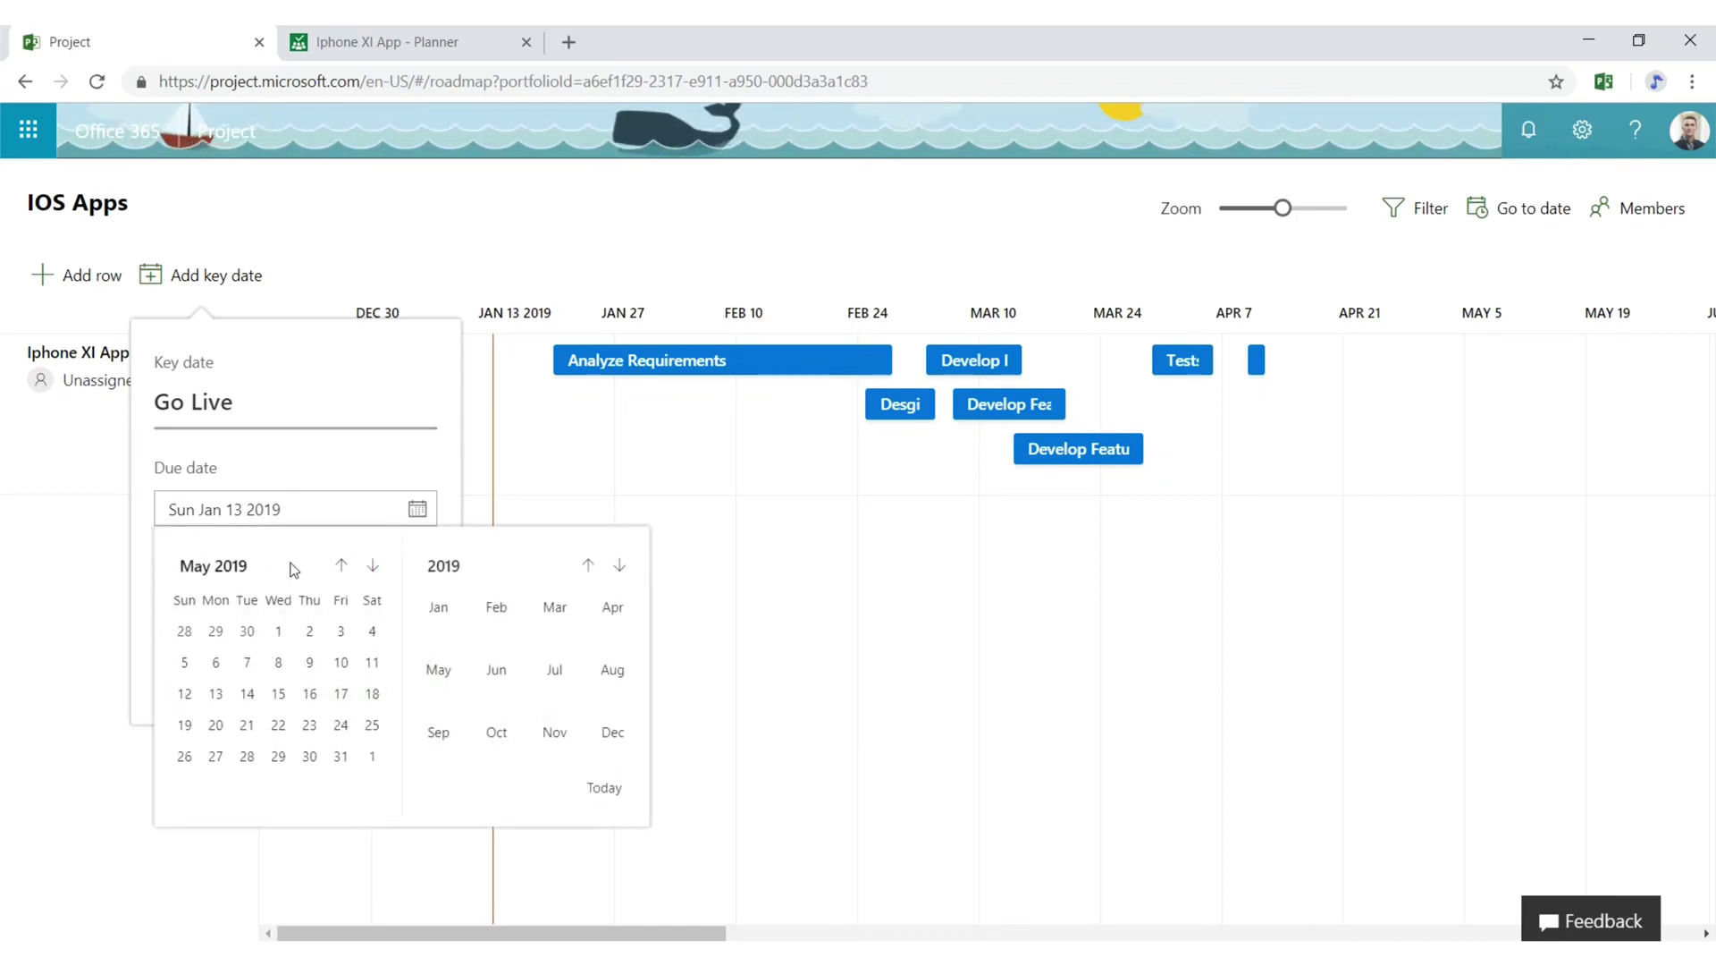
click(279, 630)
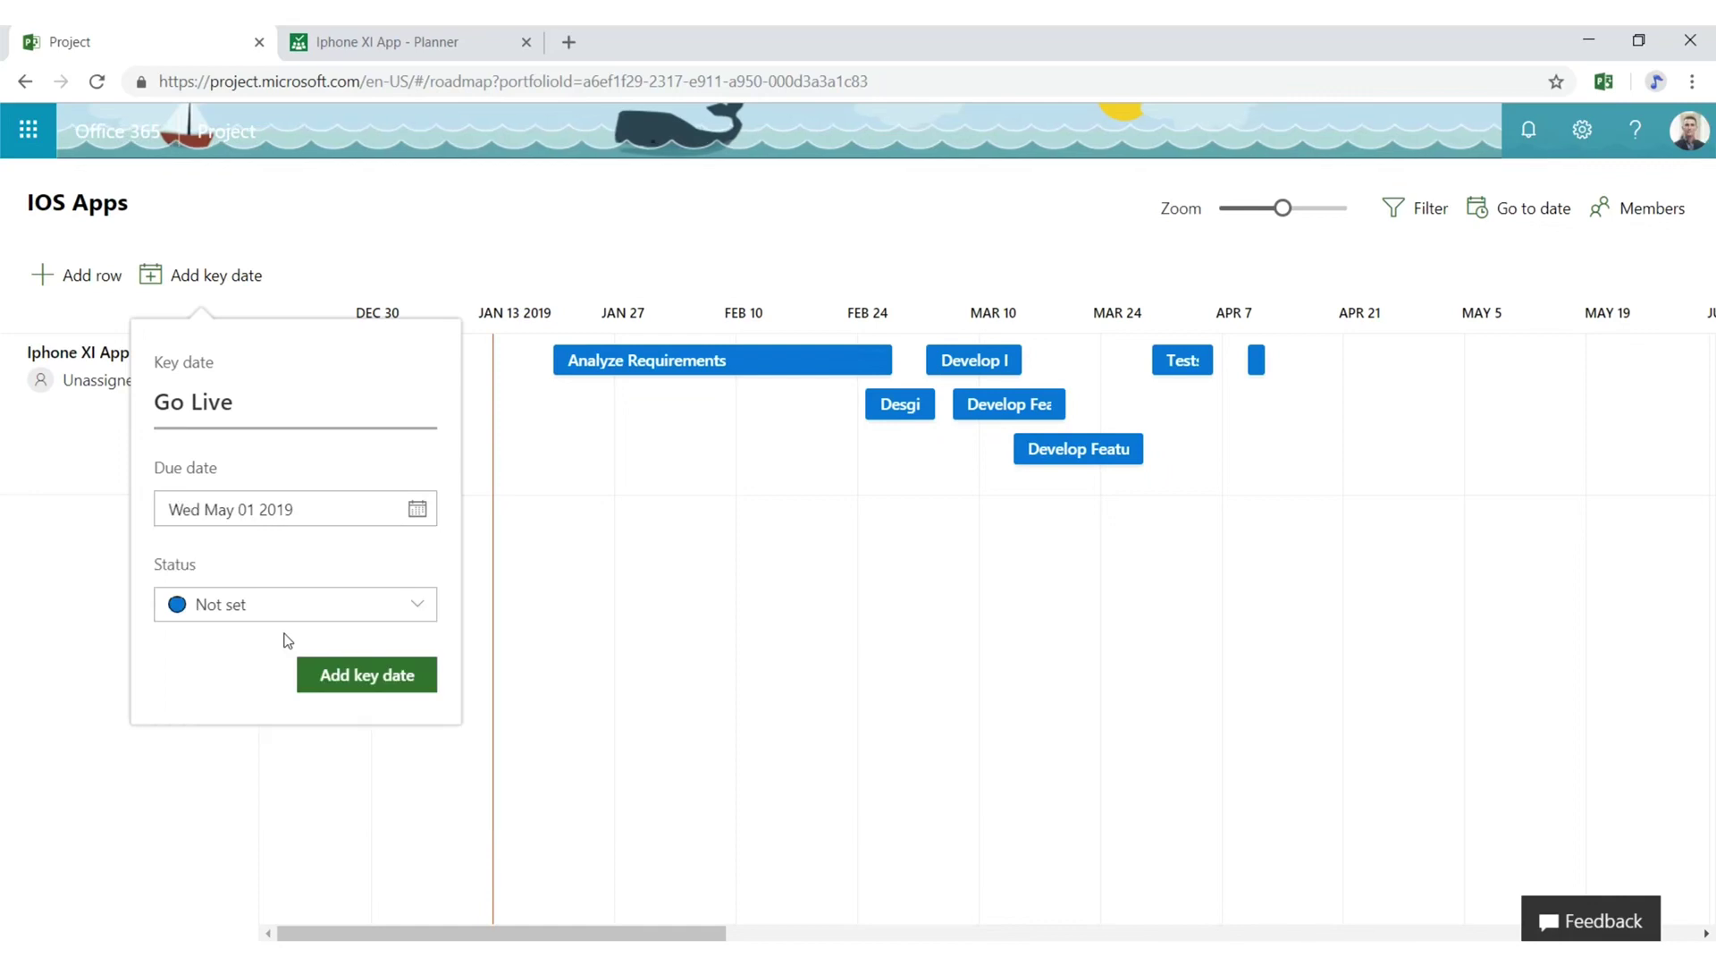
Step: Choose a status for the Go Live key date and add it to the IOS Apps roadmap
click(360, 613)
click(231, 689)
click(380, 671)
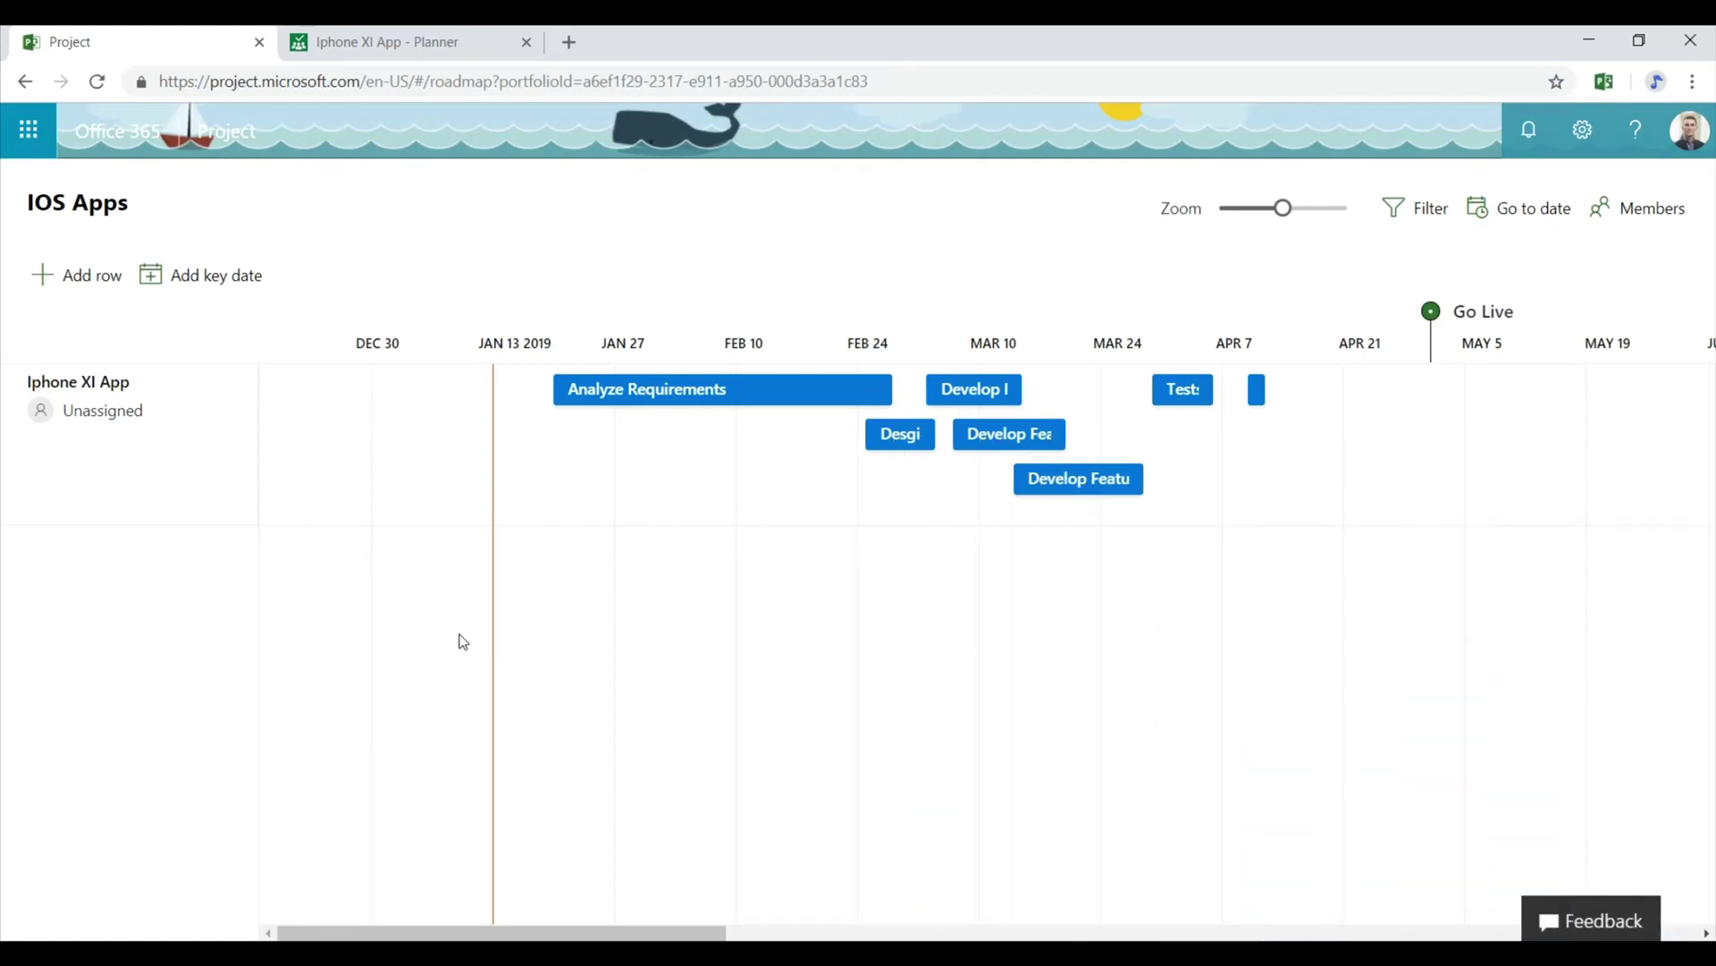
click(98, 82)
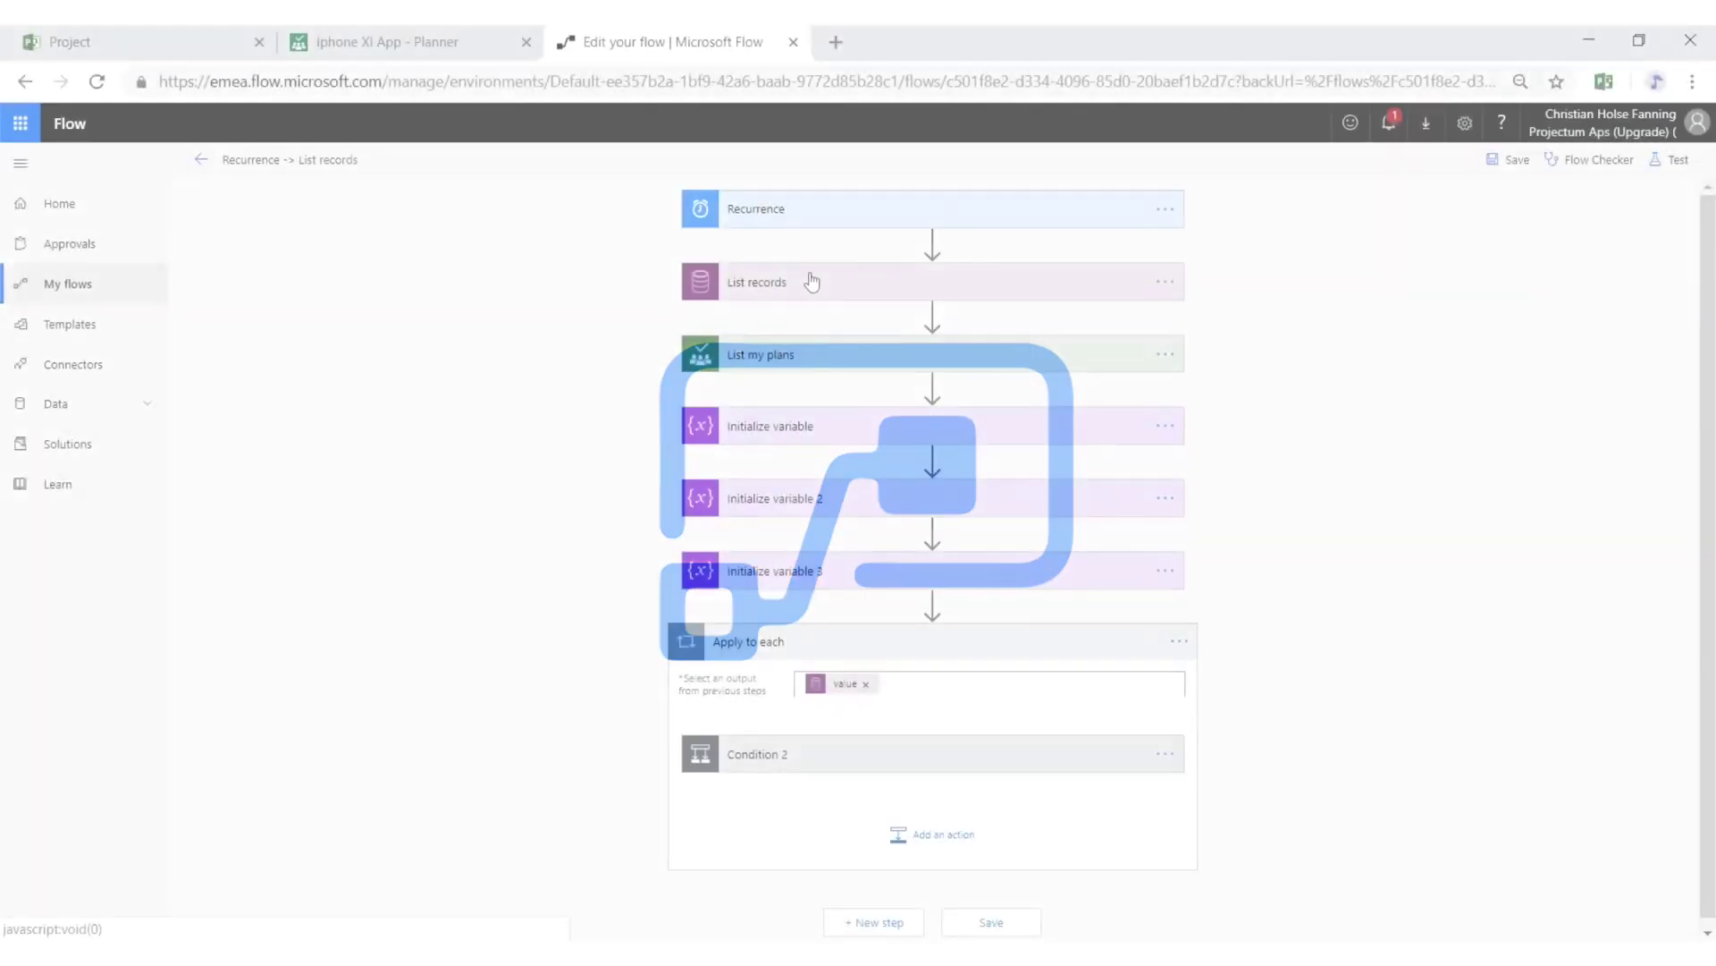
Step: Switch to the flow editor in Flow and review the List records, List my plans and three Initialize variable actions
click(847, 283)
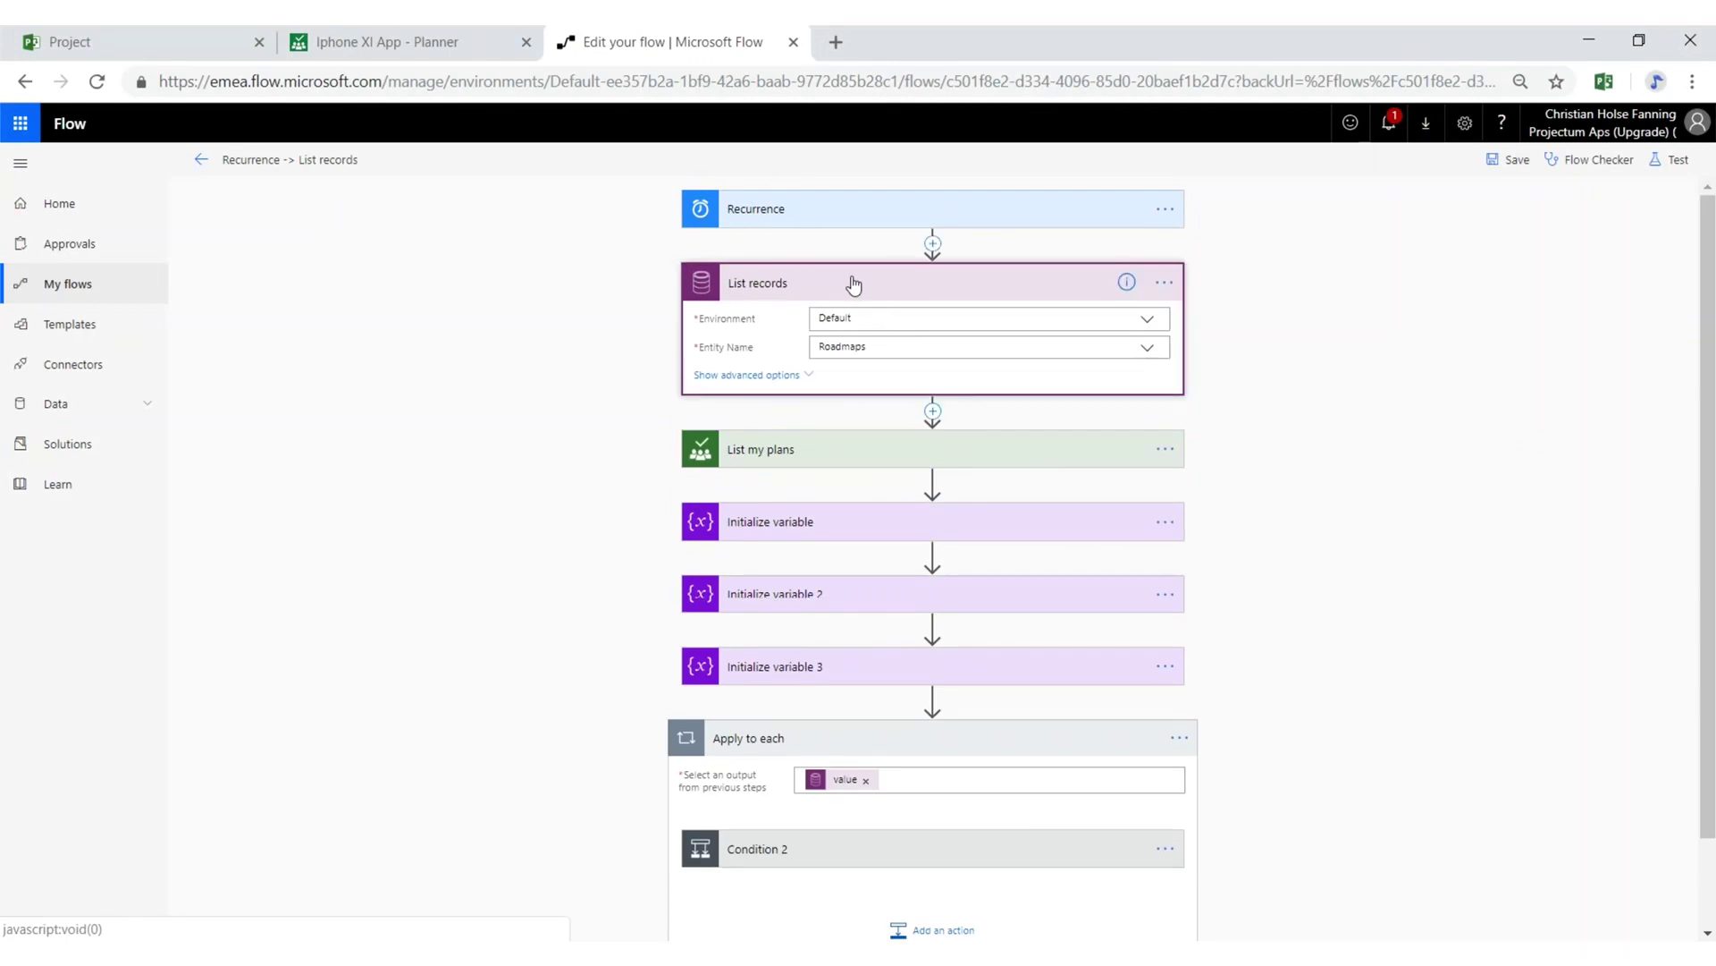
click(807, 458)
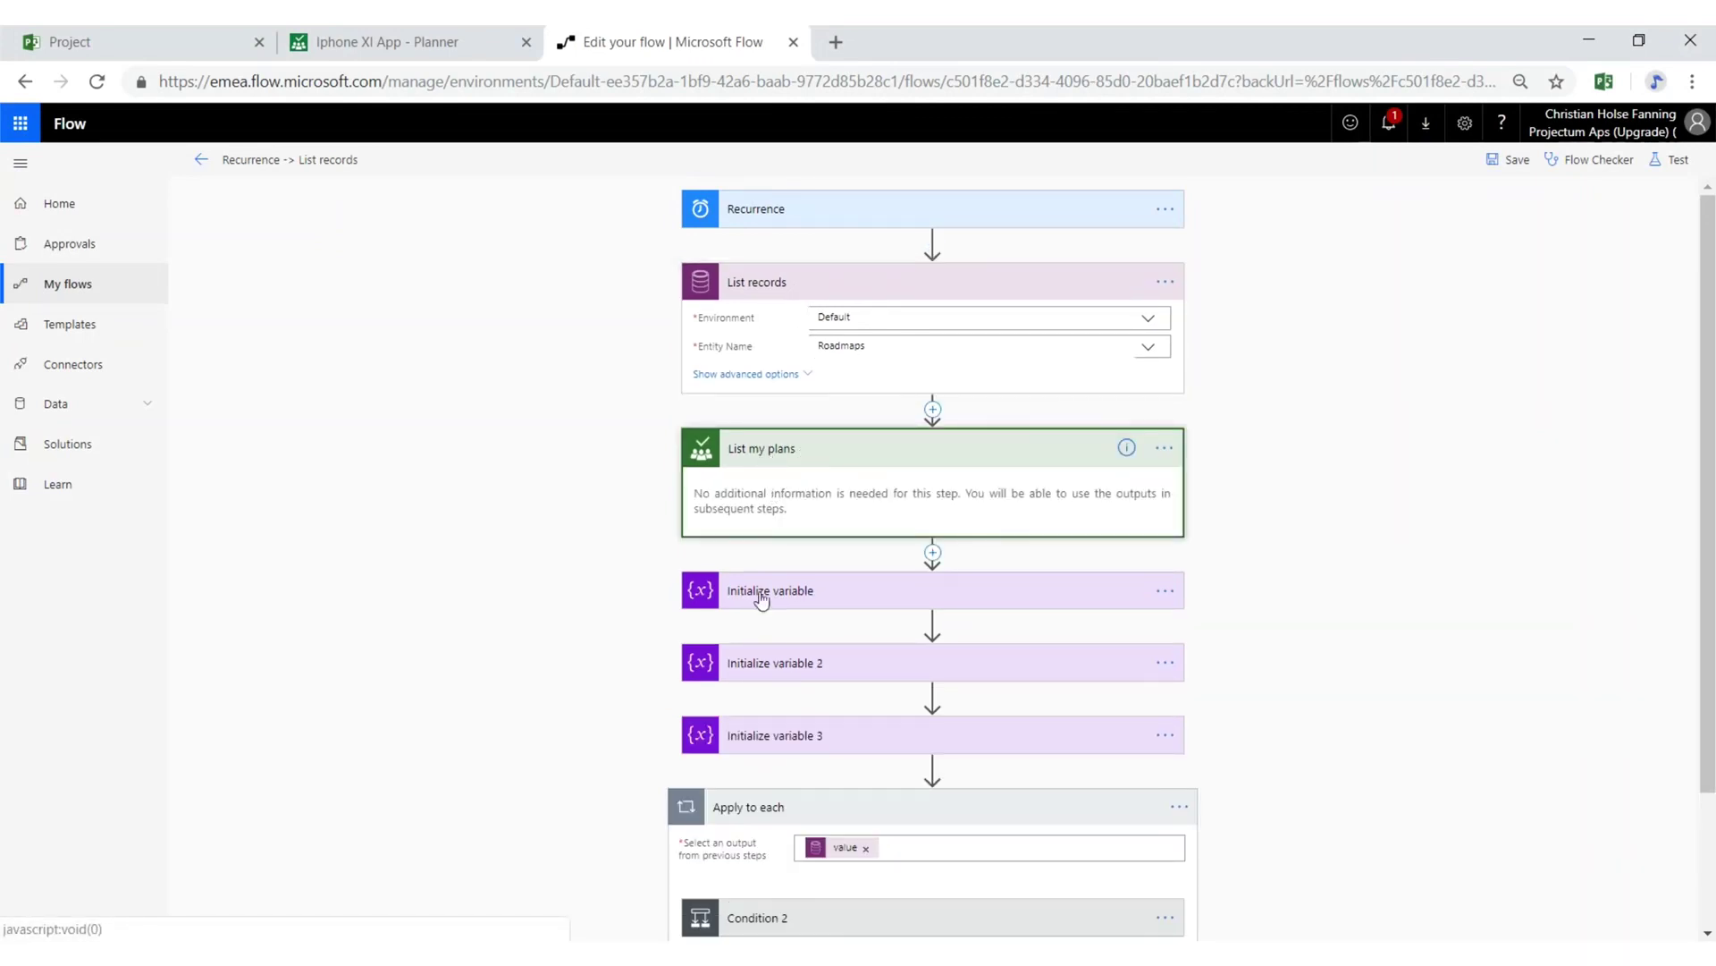
click(829, 604)
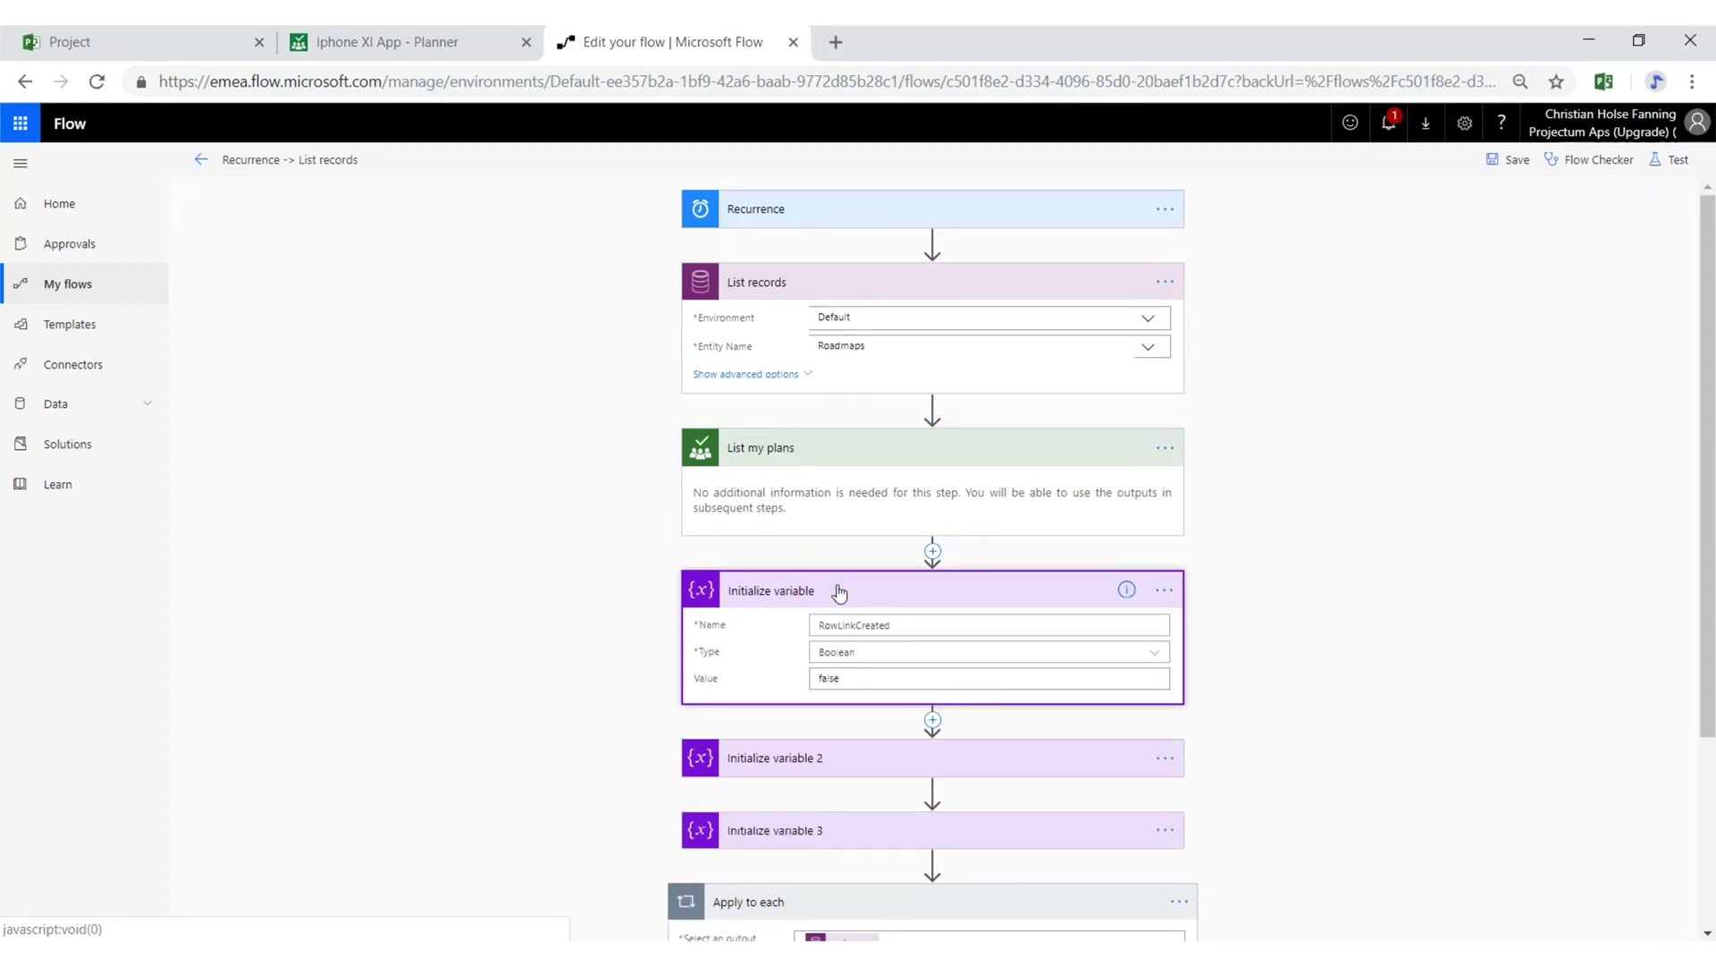
scroll(840, 592, down, 1)
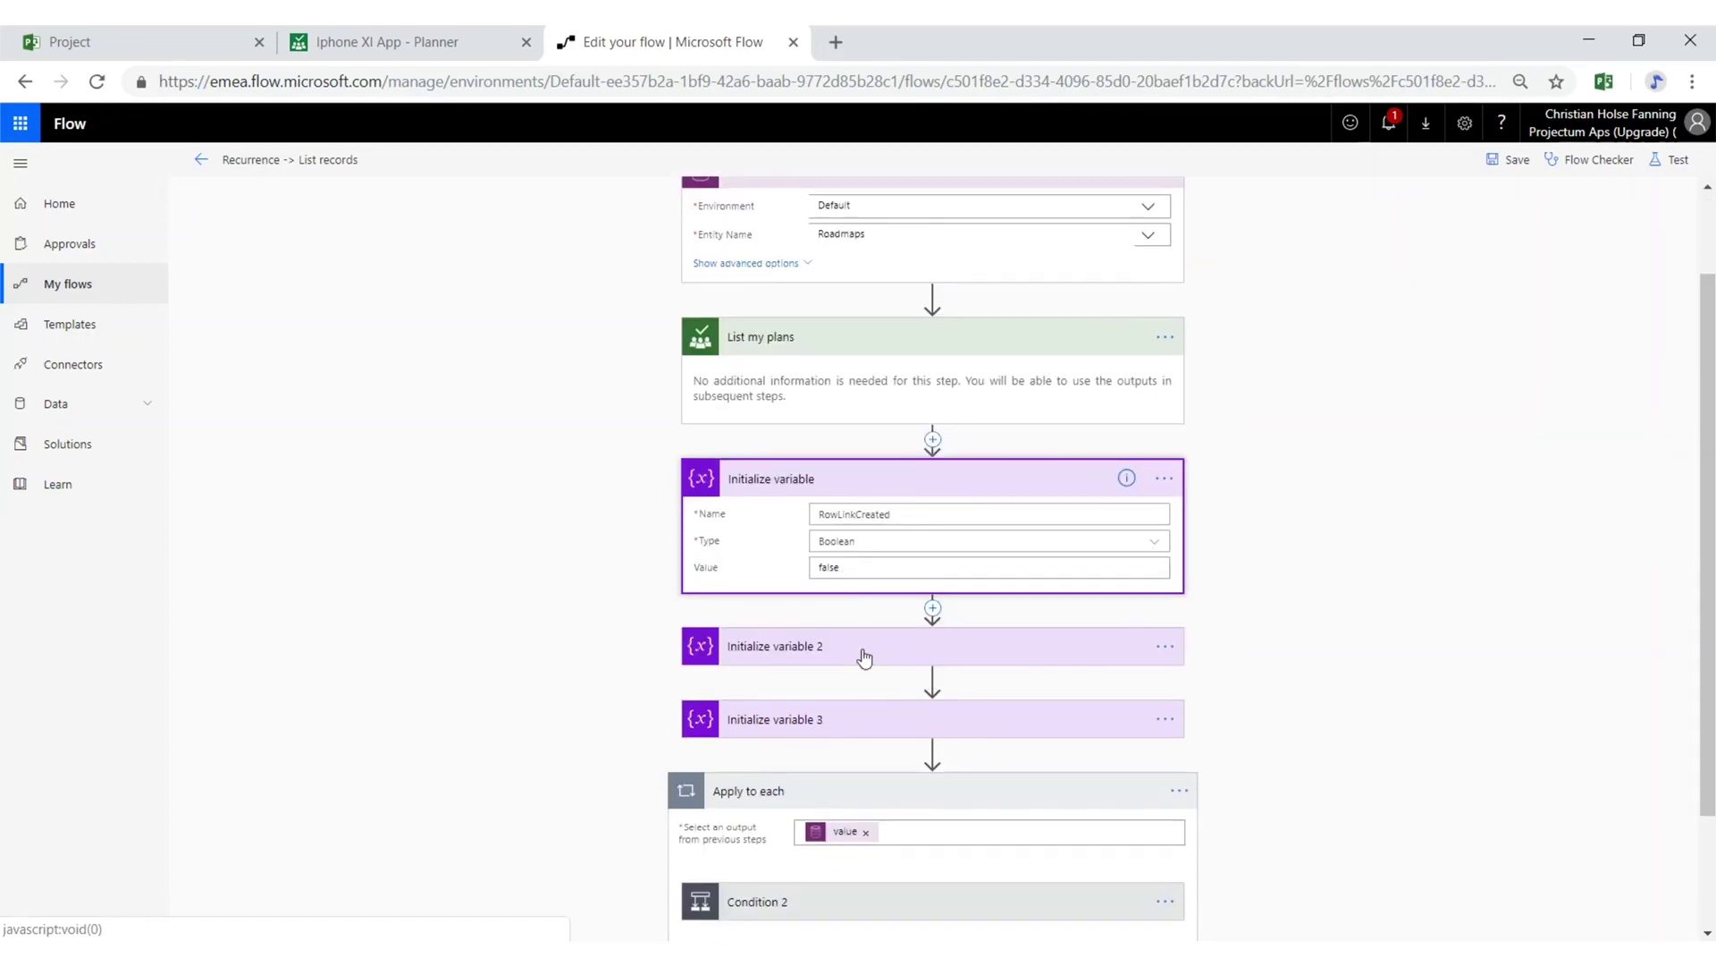
click(864, 657)
scroll(872, 660, down, 2)
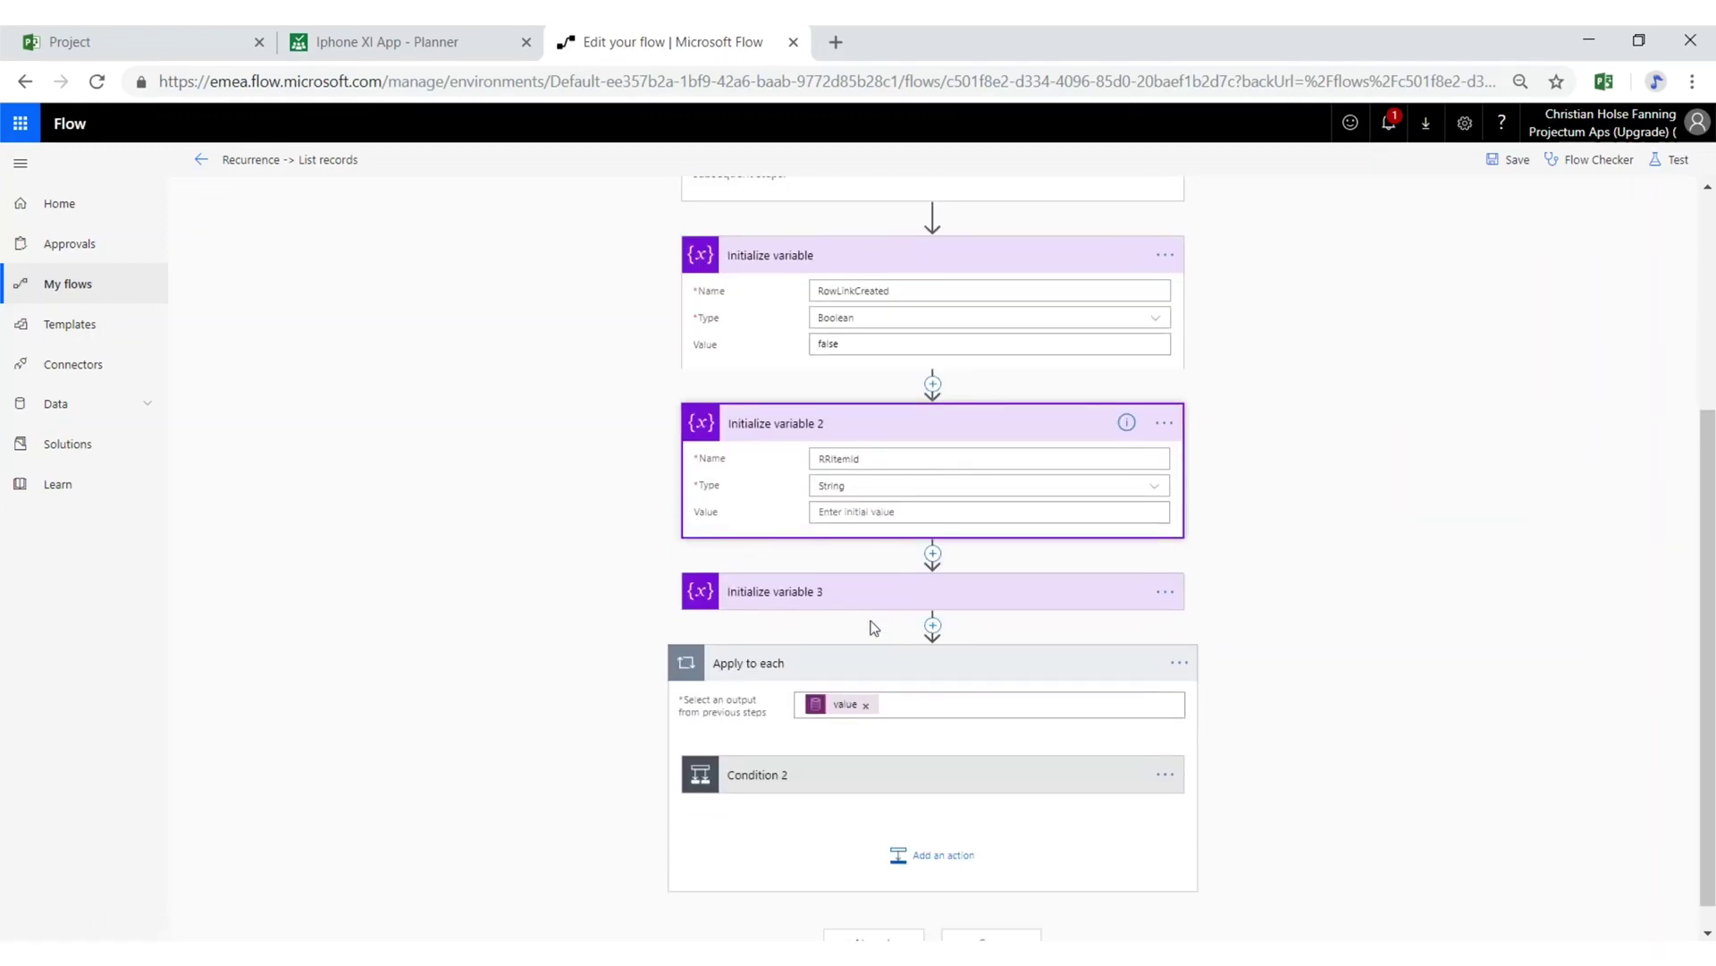
click(865, 594)
scroll(821, 608, down, 1)
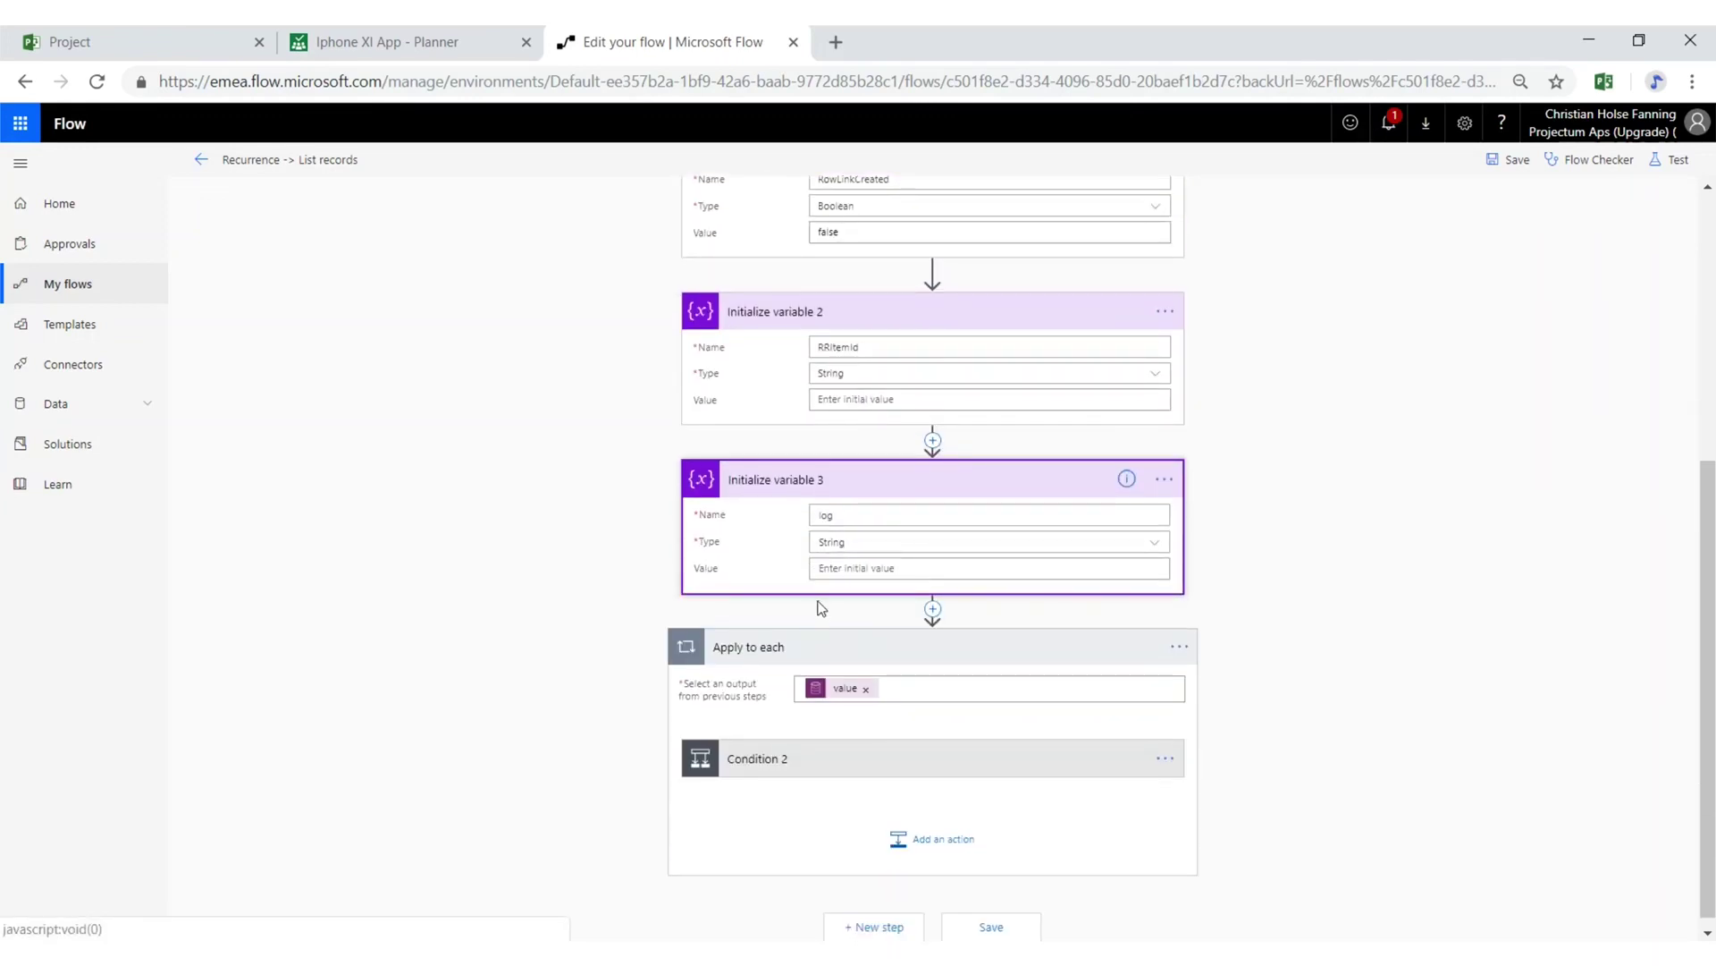
scroll(820, 608, down, 1)
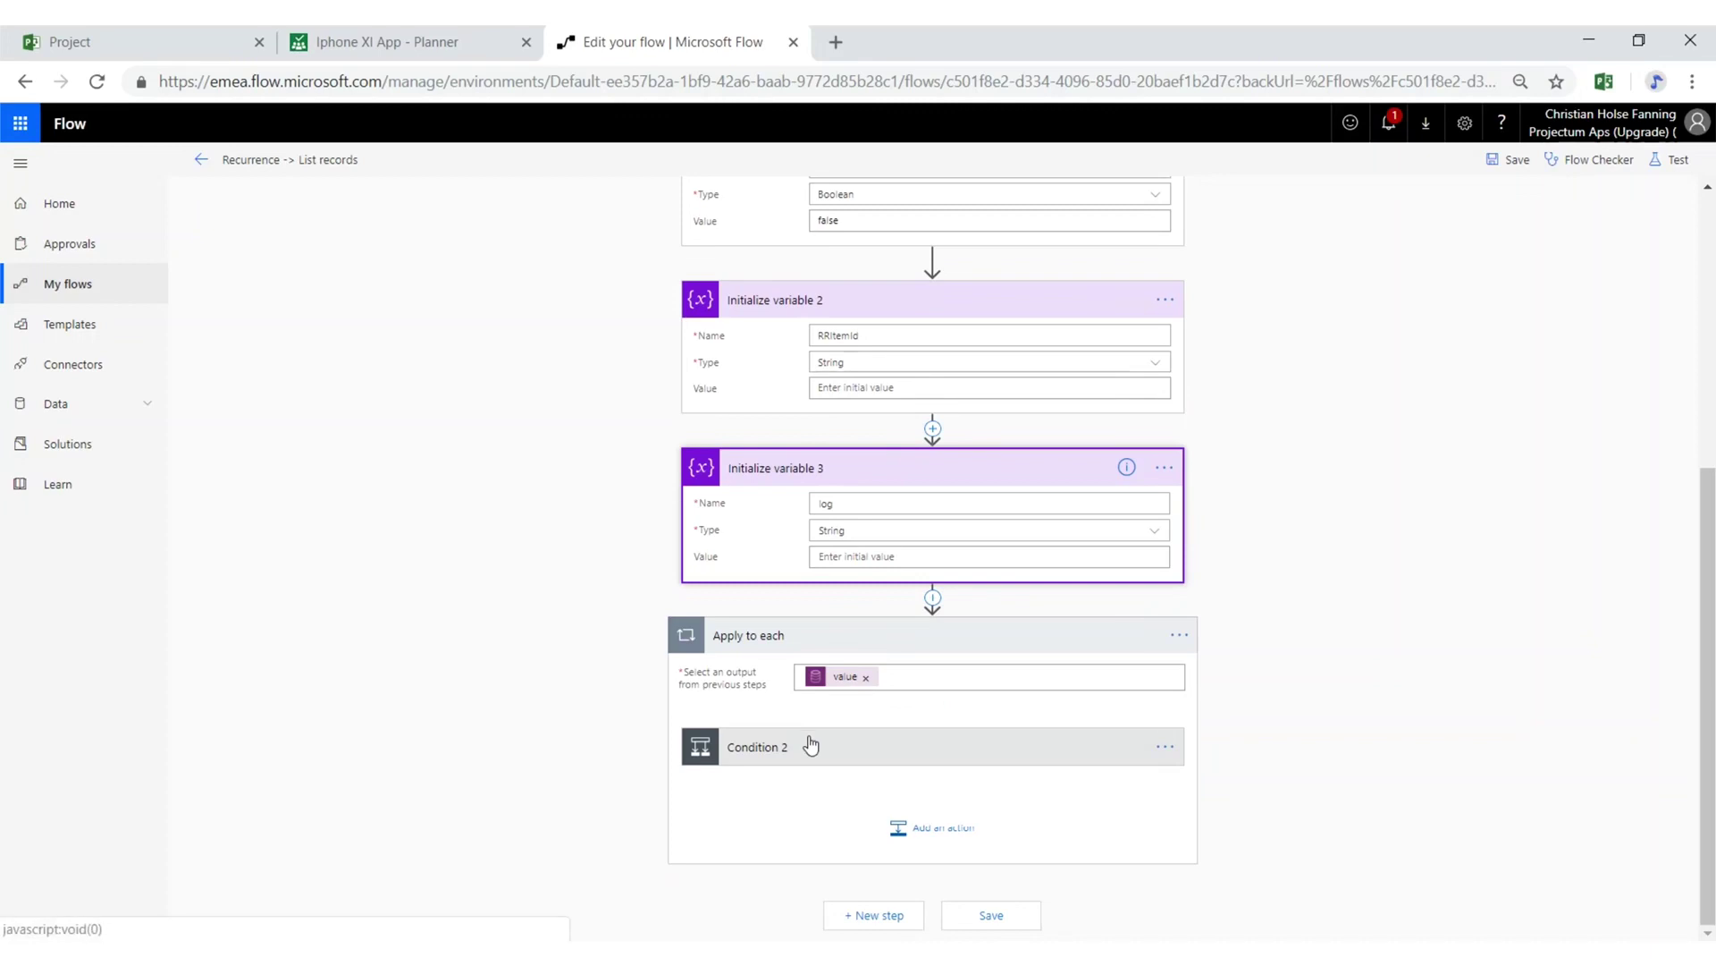
Step: Expand Condition 2 inside the Apply to each loop and review Set variable 6 in its If yes branch
scroll(811, 745, up, 5)
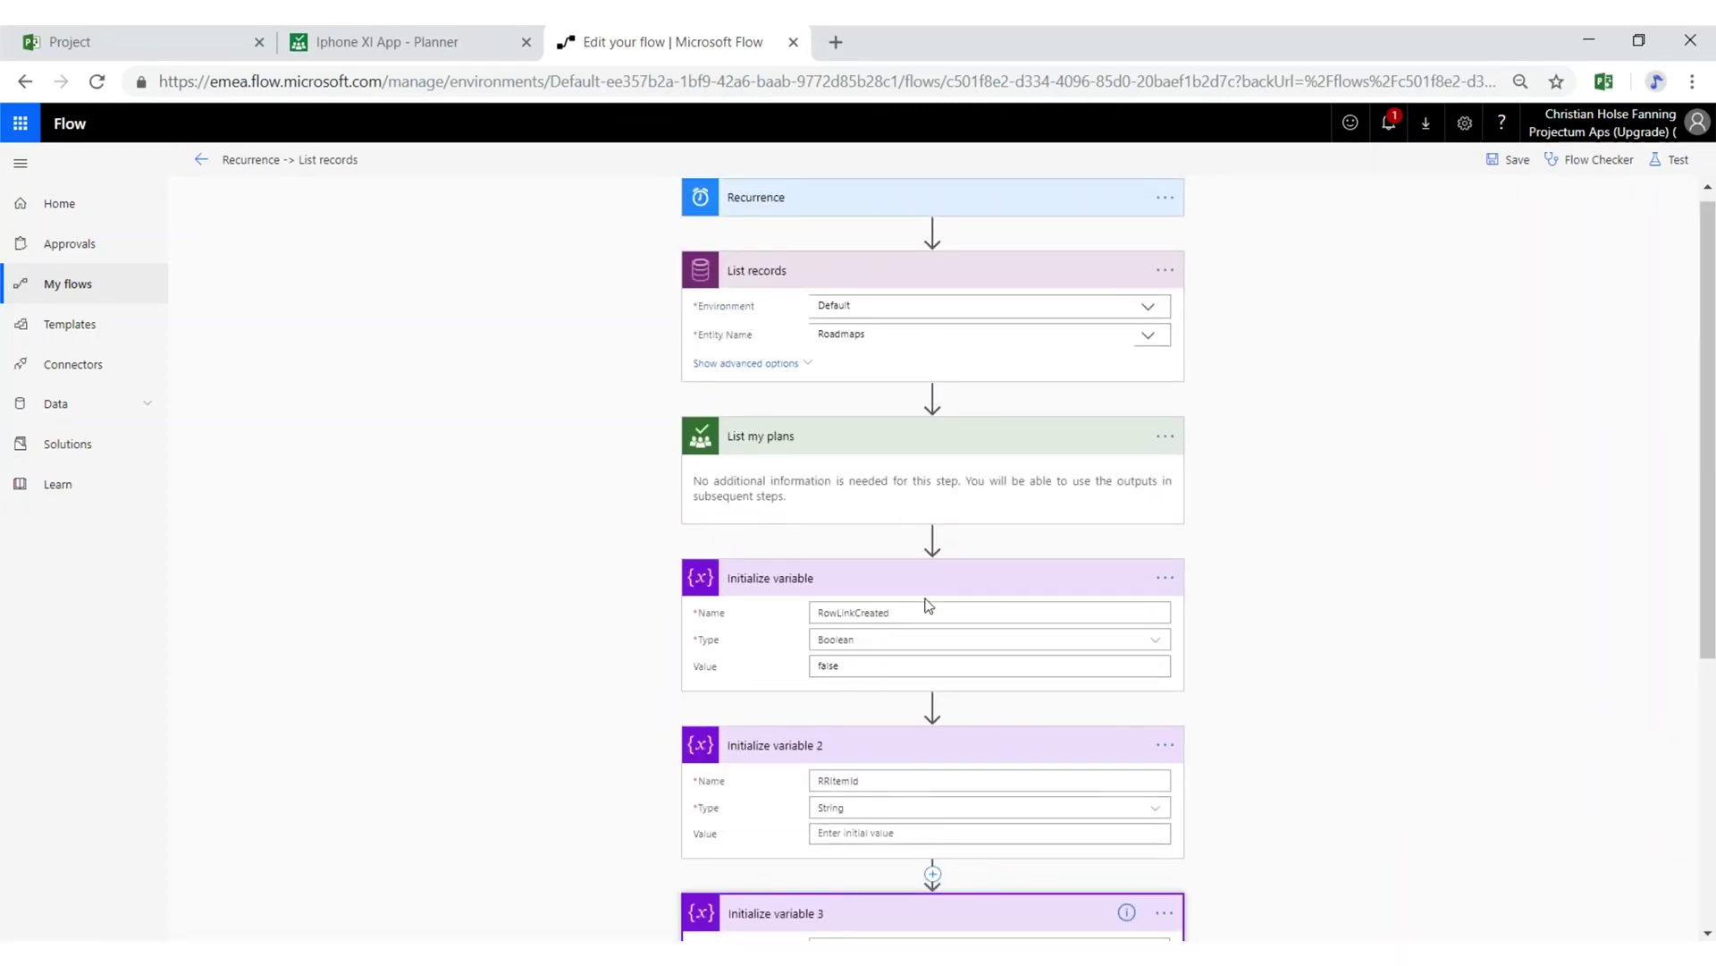
scroll(928, 605, down, 5)
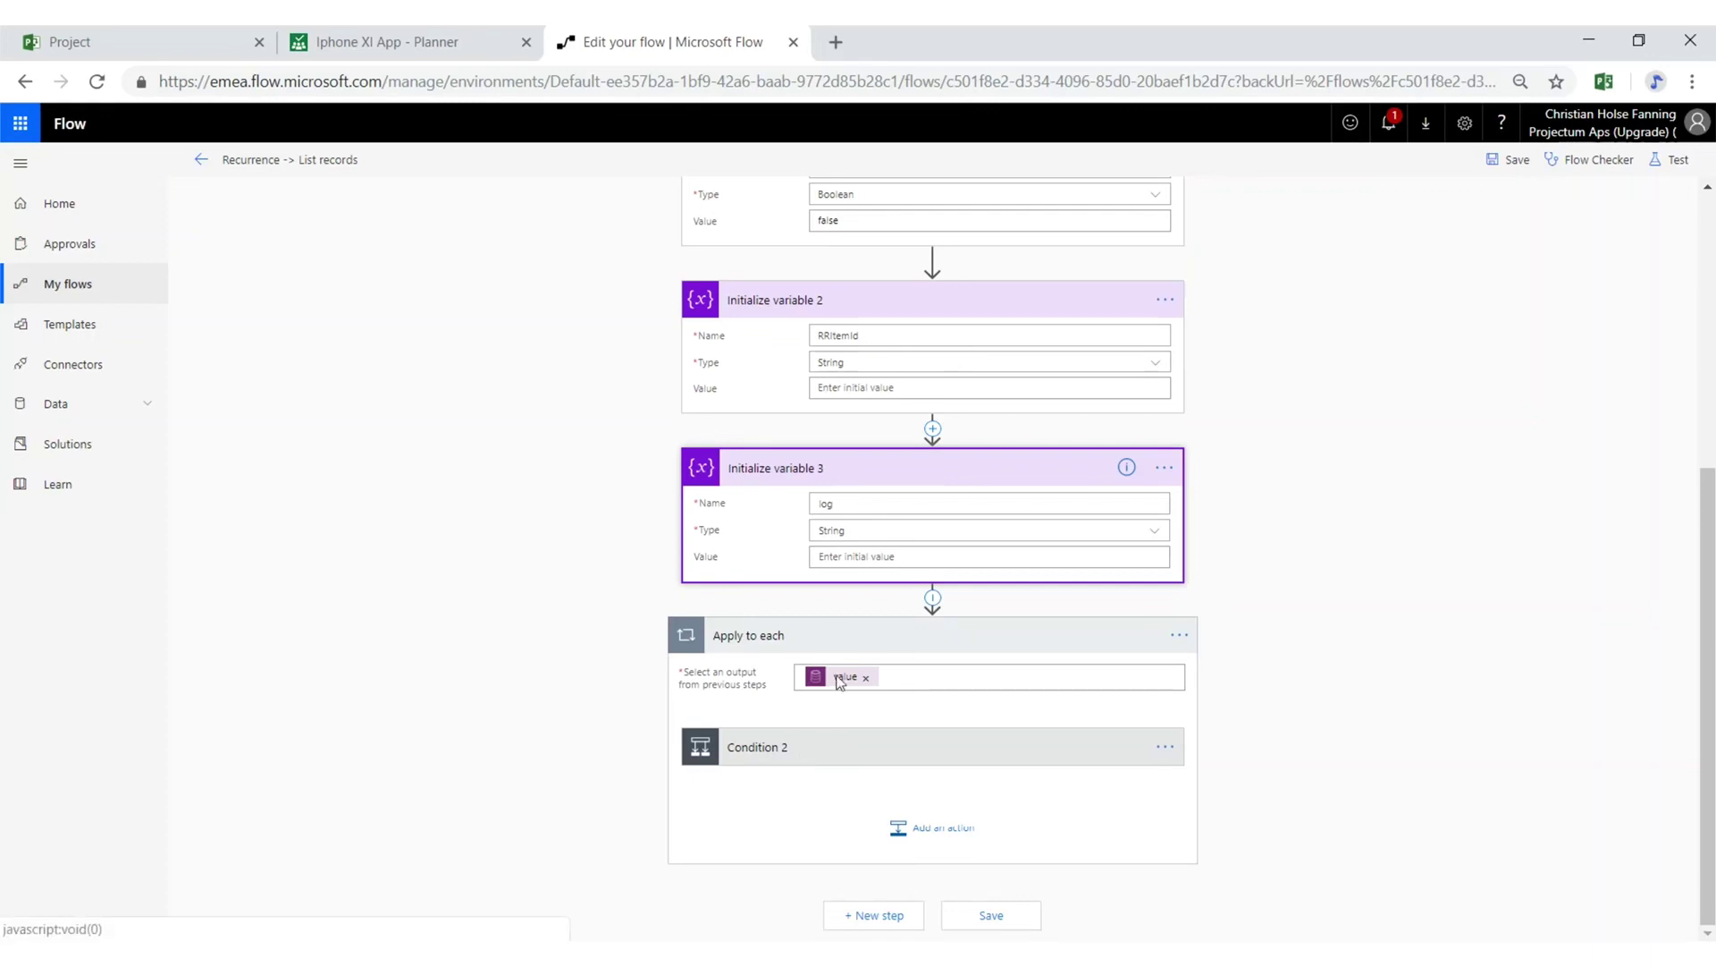
click(841, 764)
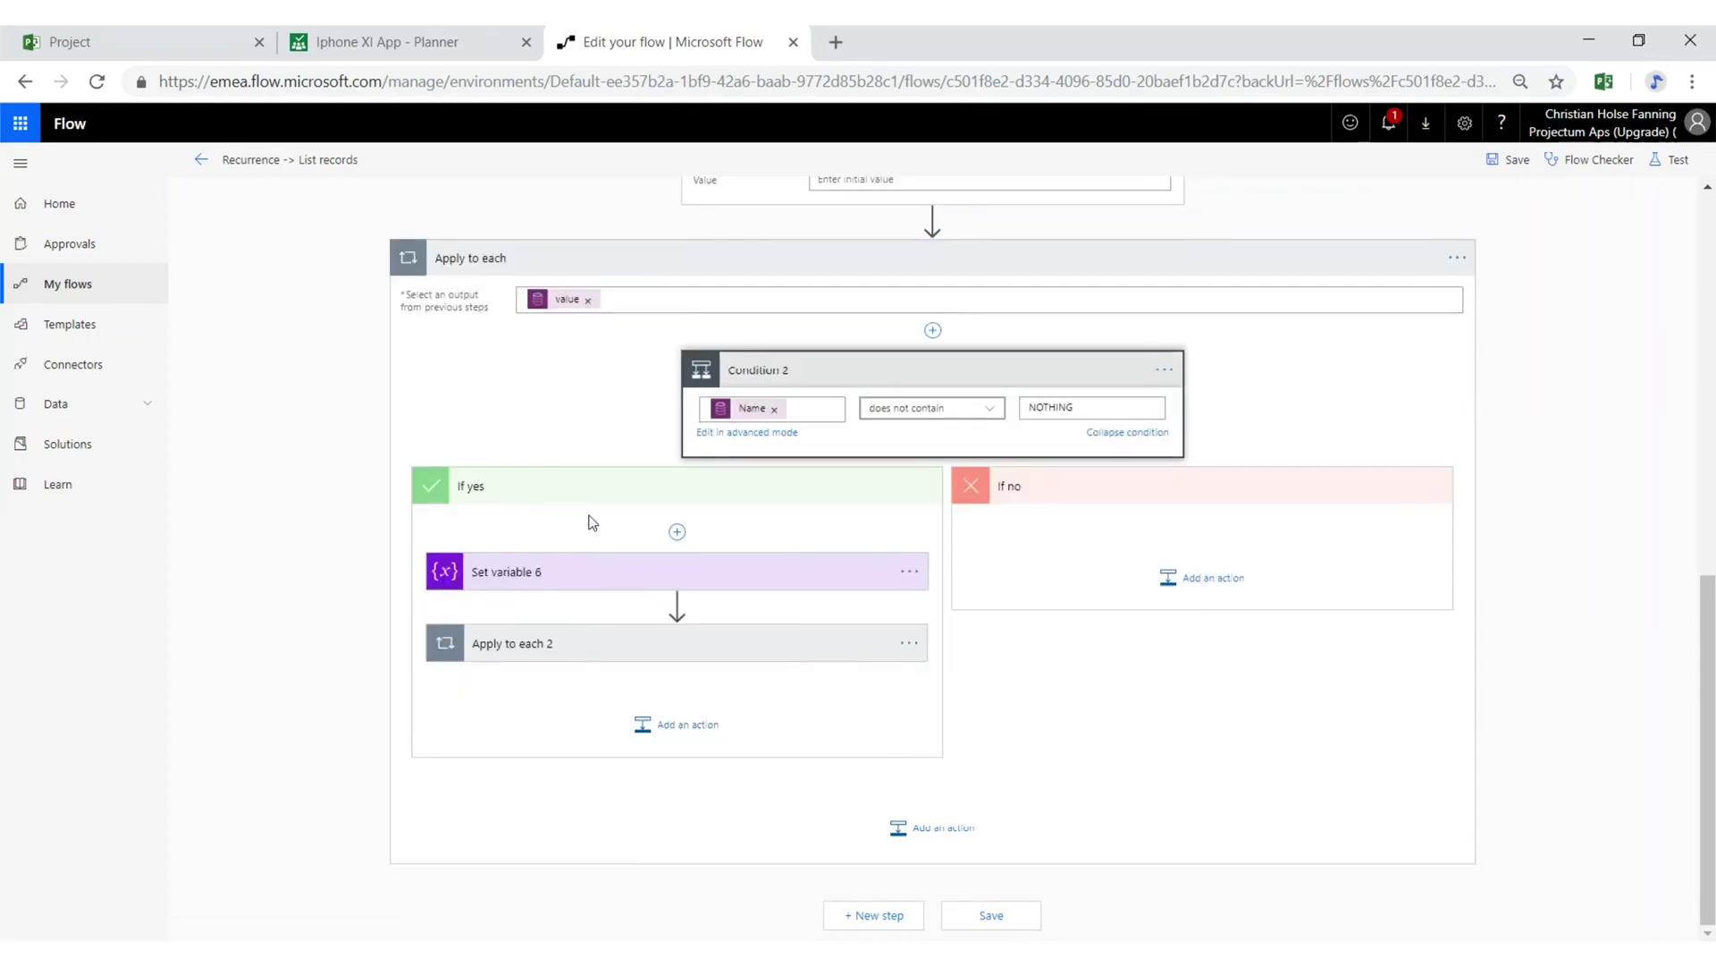
click(576, 579)
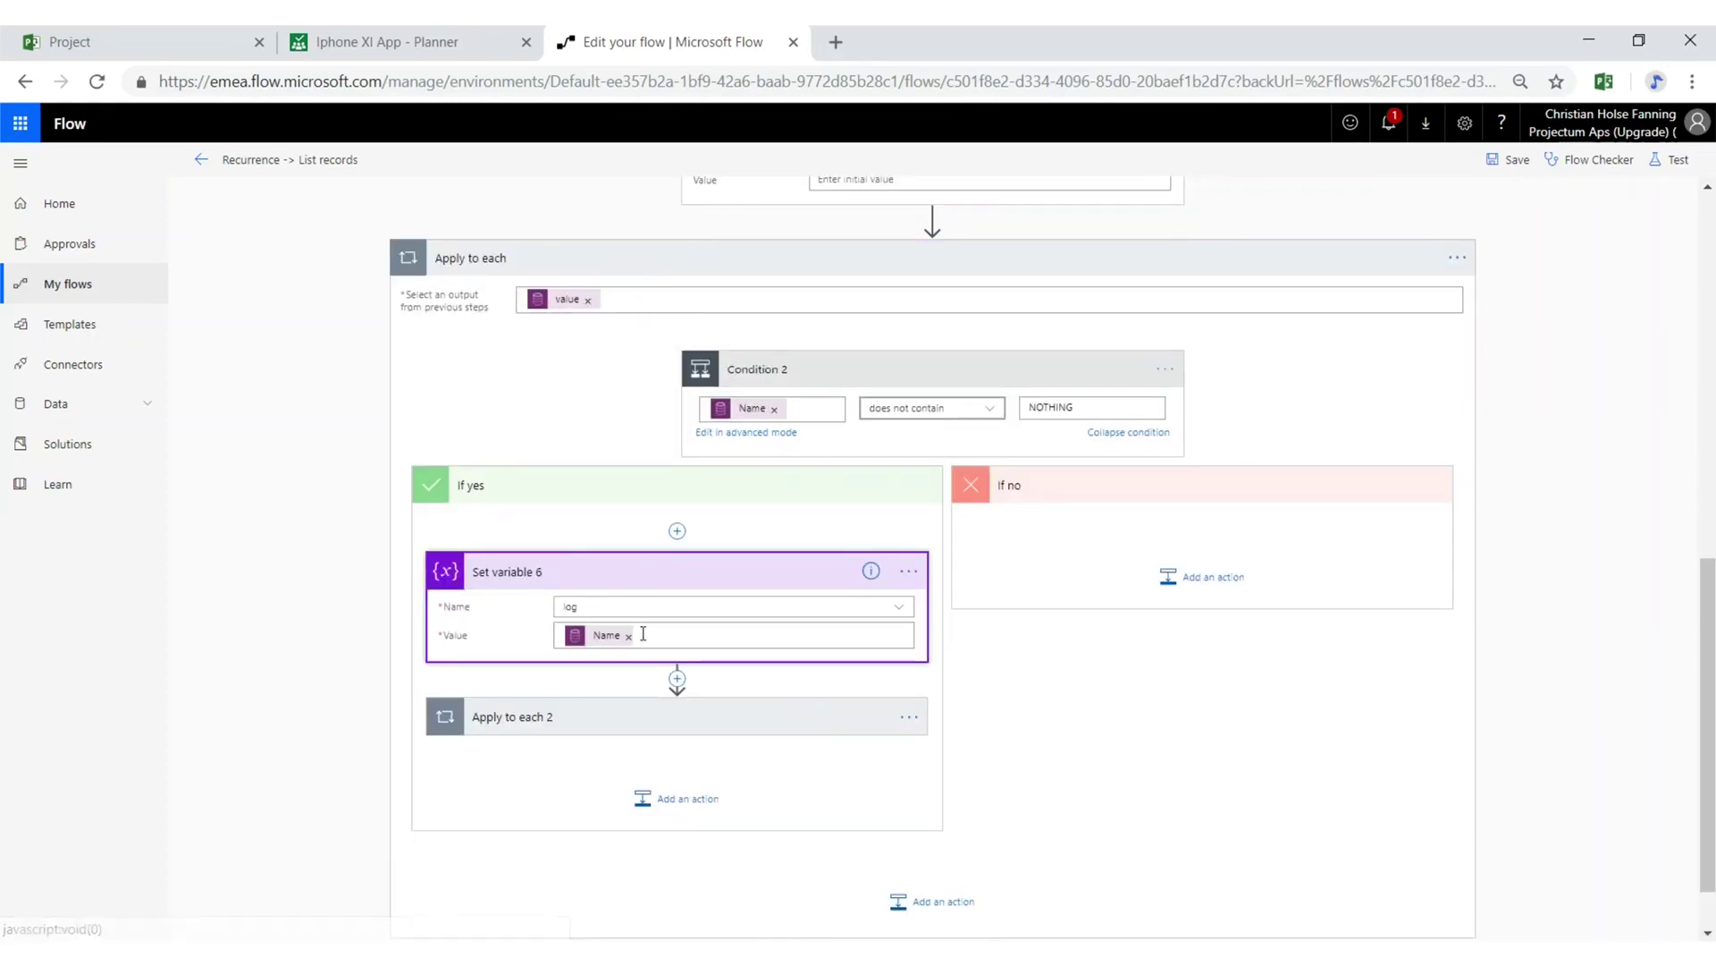
Step: Expand the Apply to each 2 loop and review its Set variable 7 action and its Condition
click(661, 722)
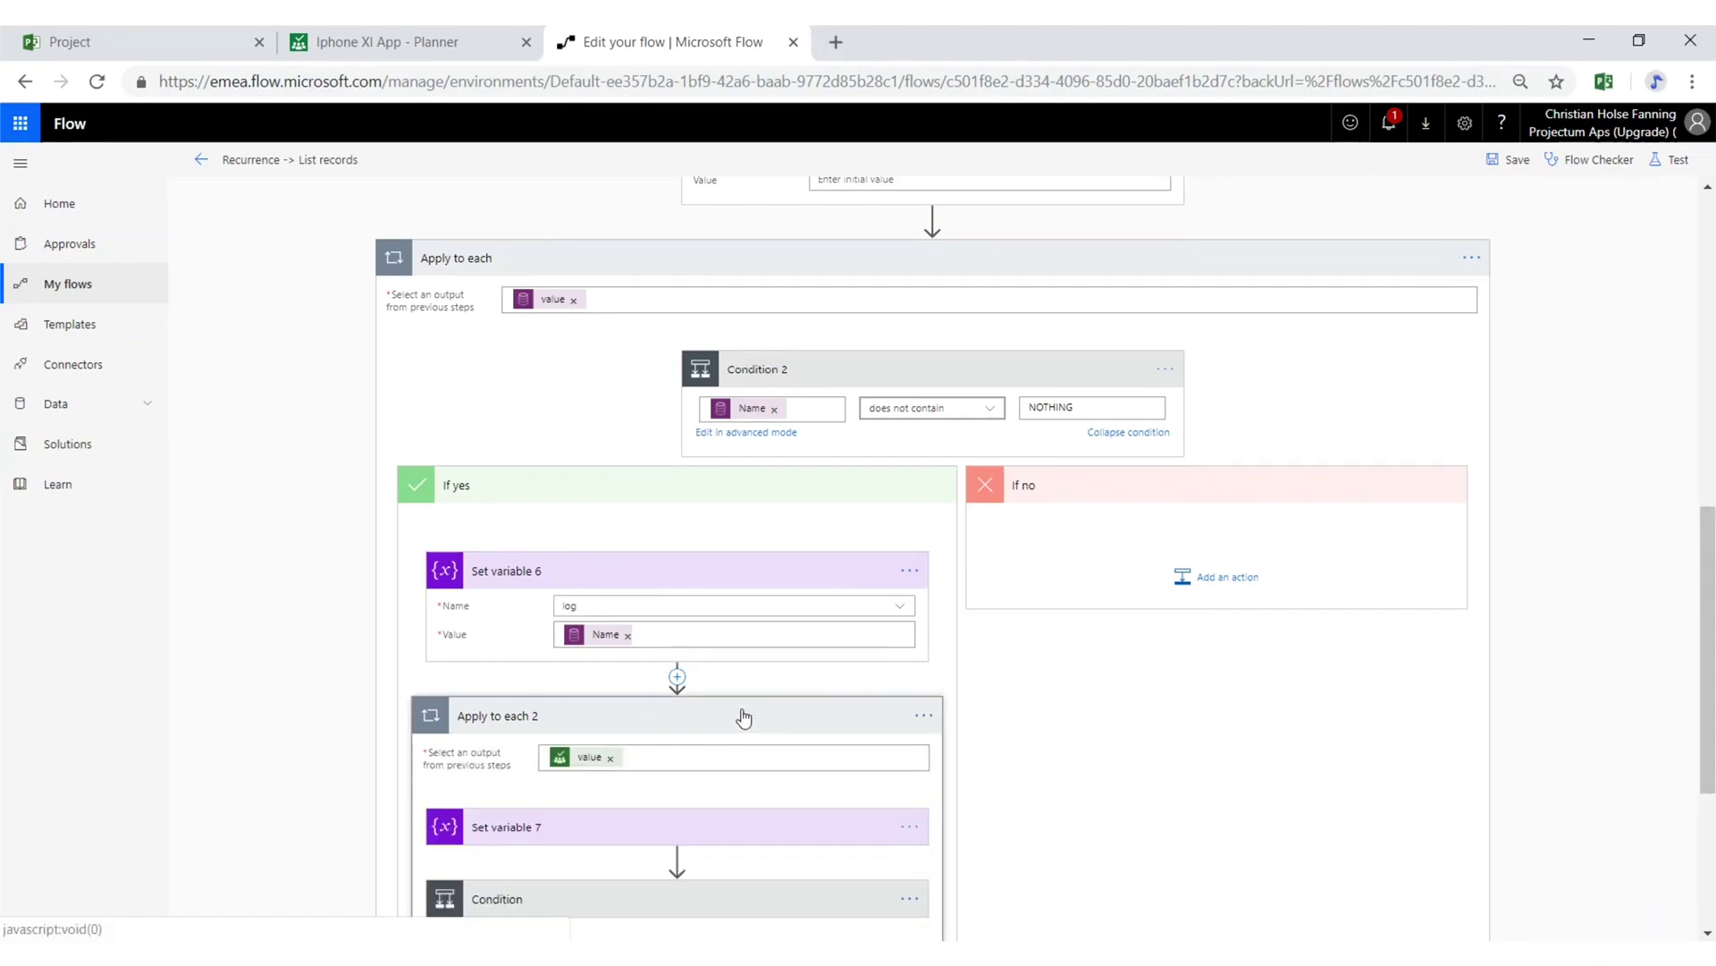
scroll(743, 716, down, 2)
scroll(743, 716, down, 1)
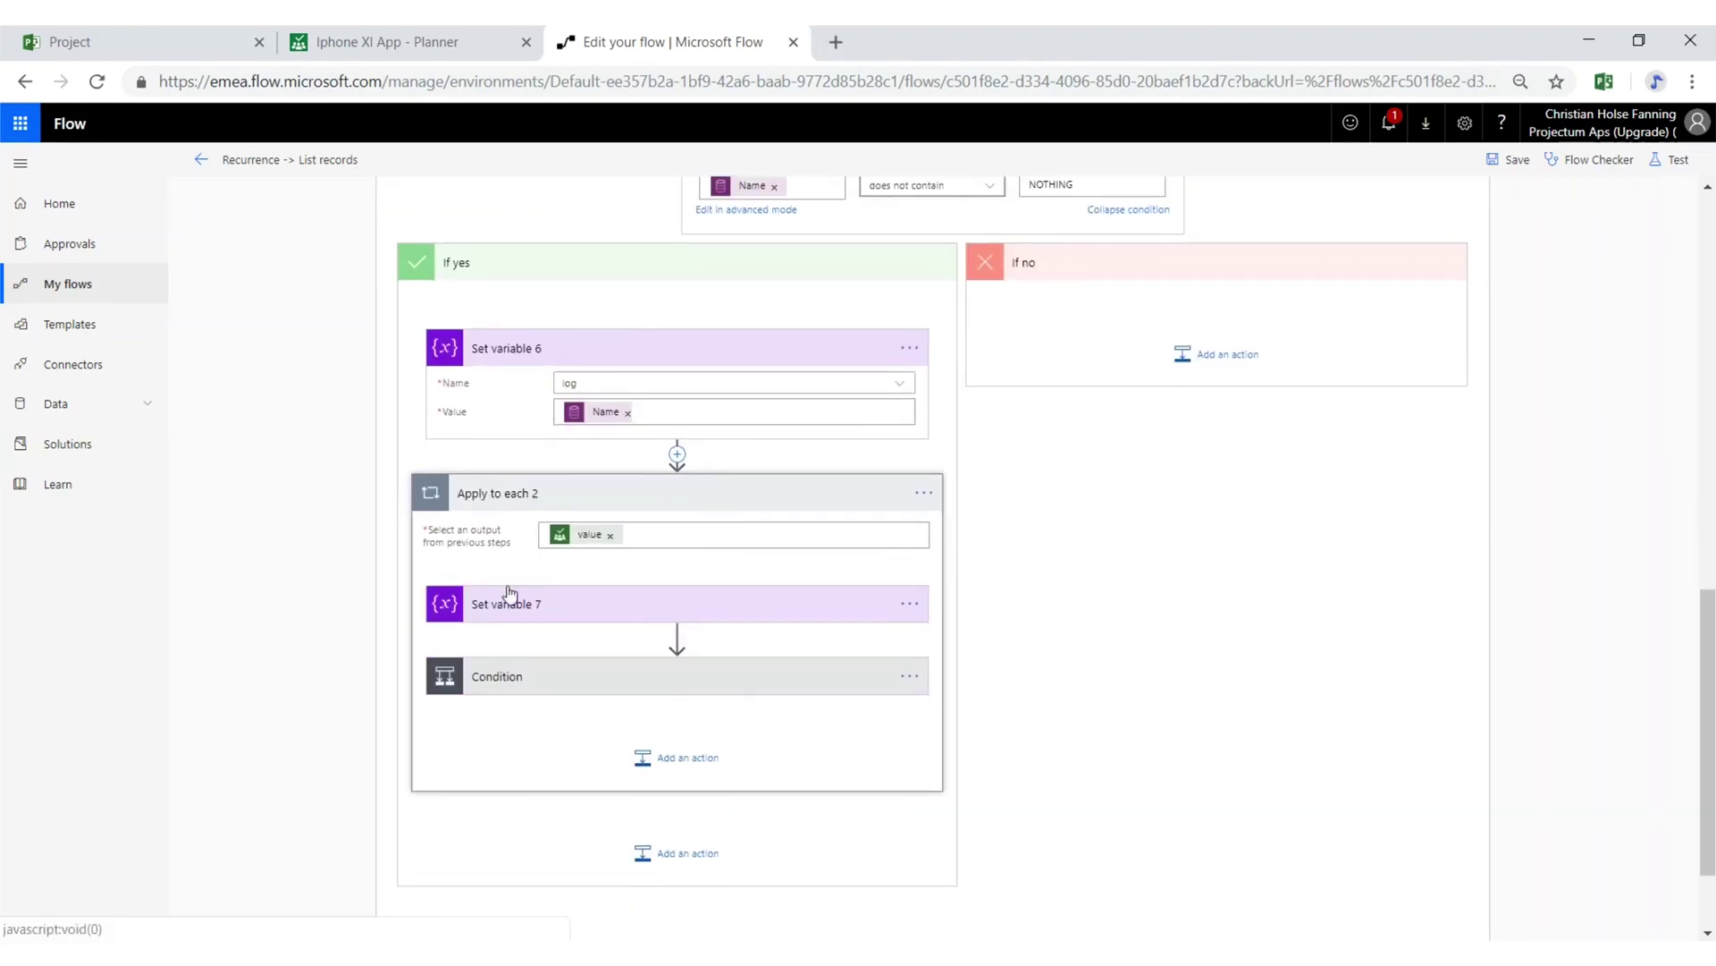
click(559, 613)
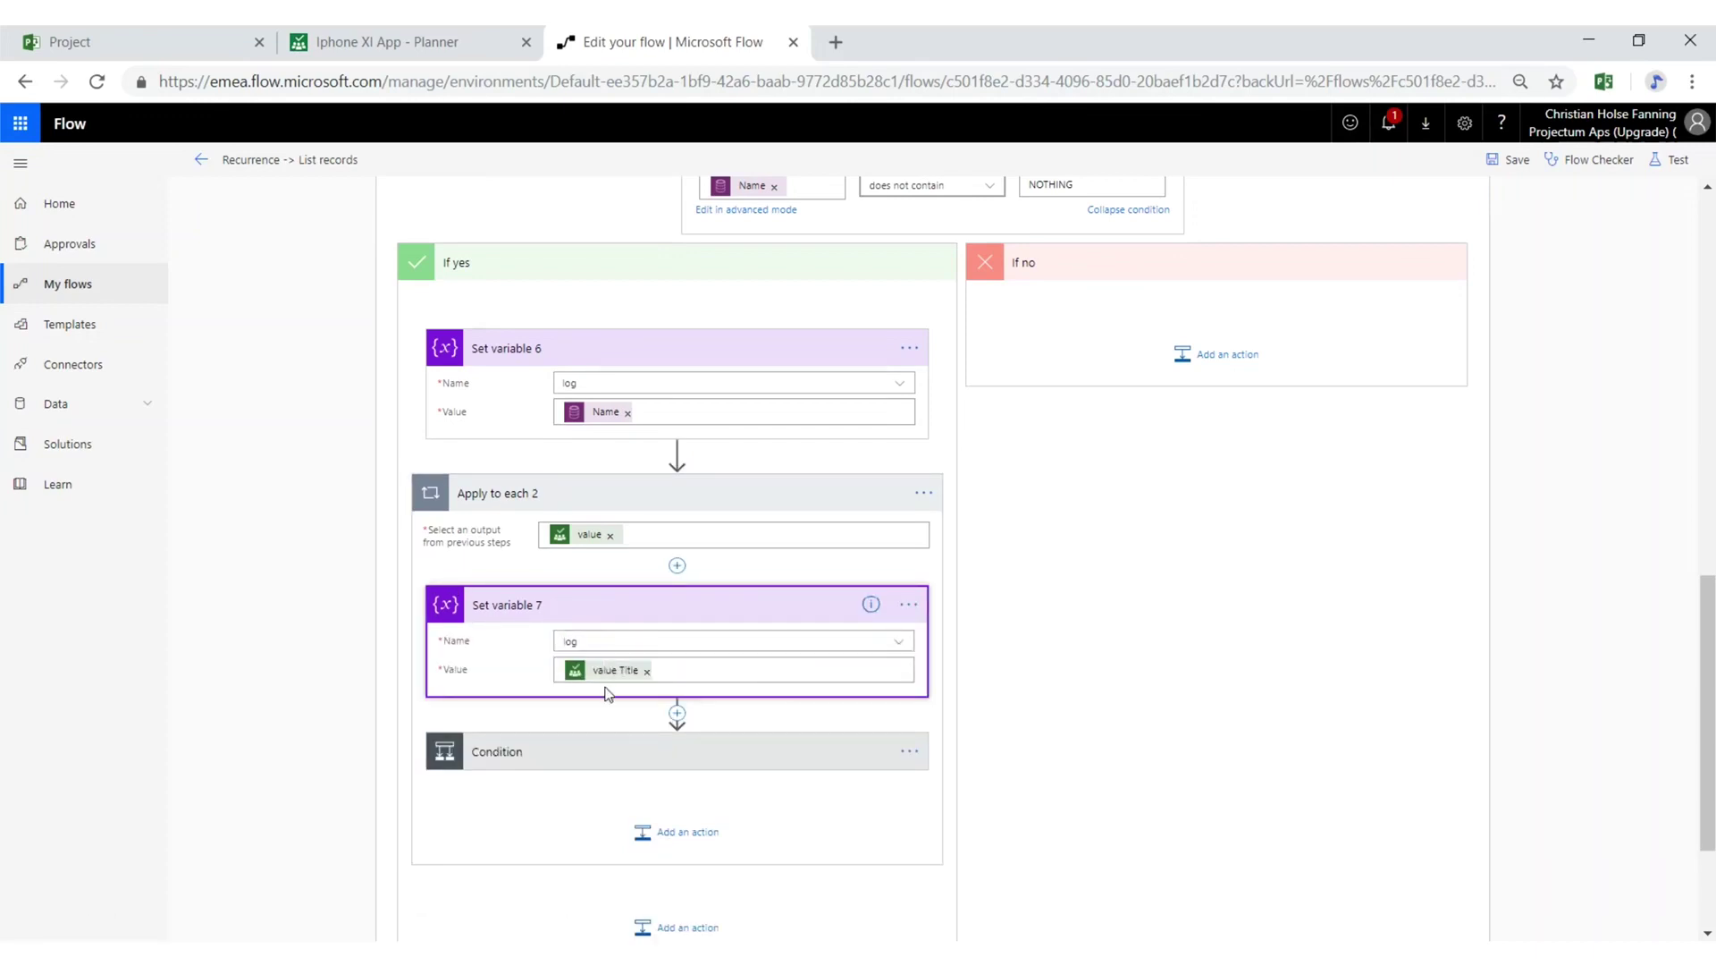
click(682, 742)
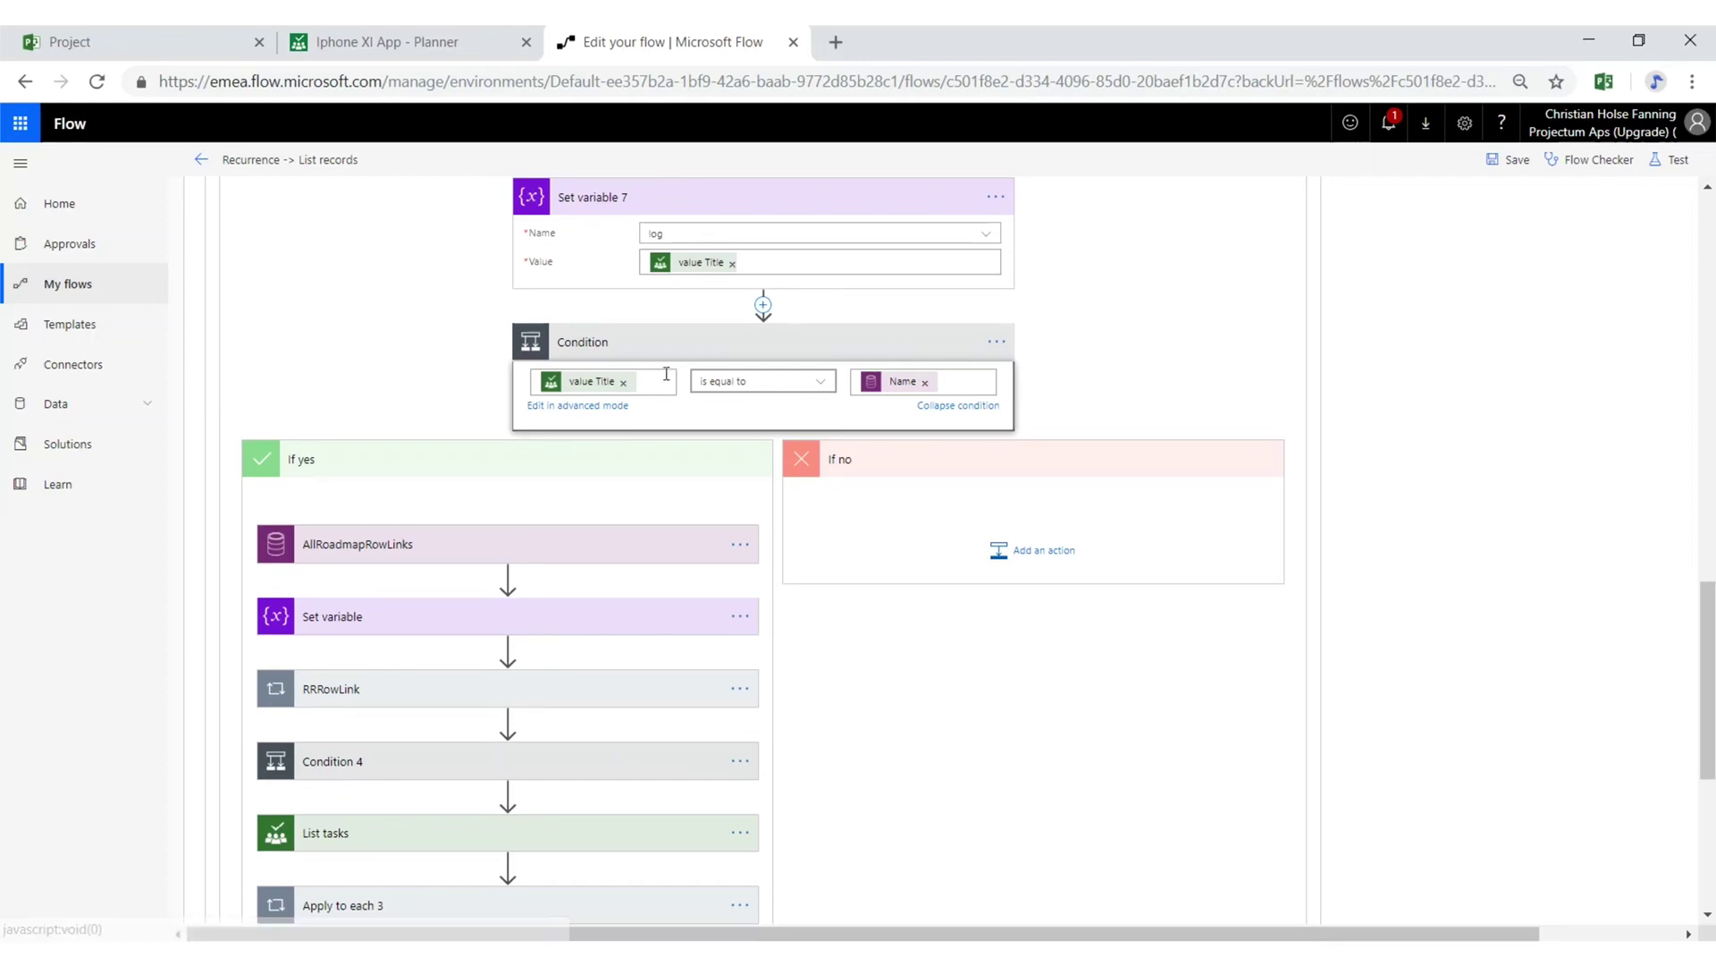
Step: Review how the Condition compares plan titles with names, and expand AllRoadmapRowLinks and Set variable in its If yes branch
scroll(679, 394, up, 4)
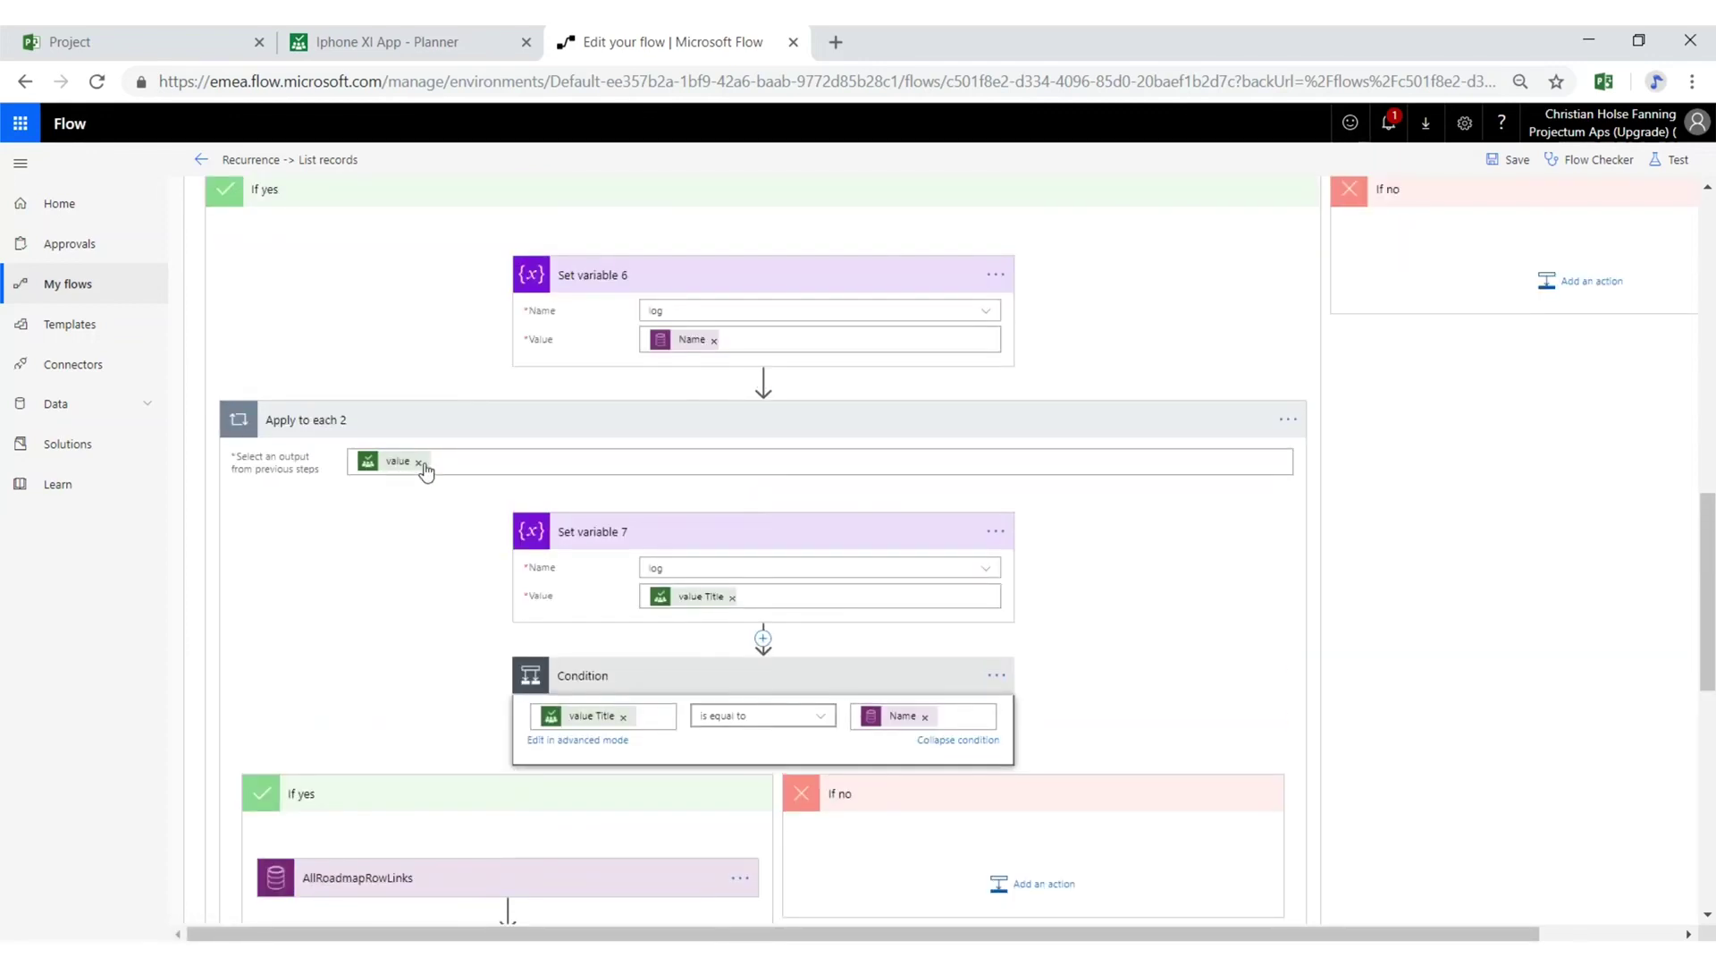
scroll(548, 479, up, 10)
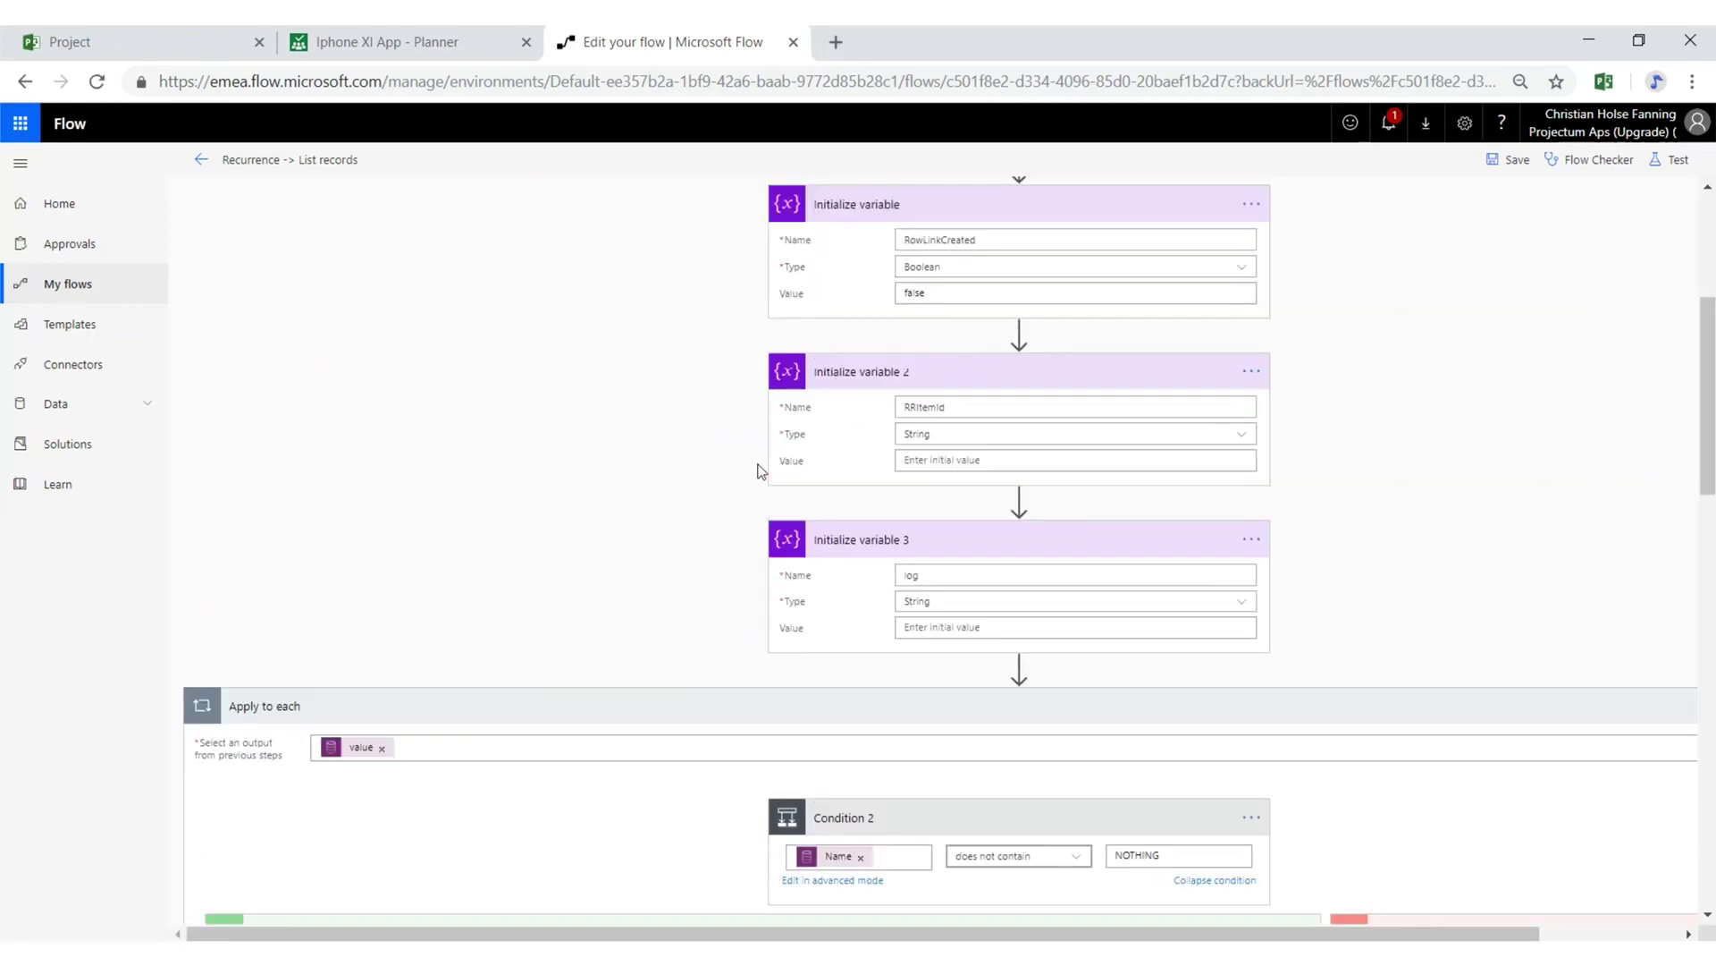
scroll(835, 345, down, 10)
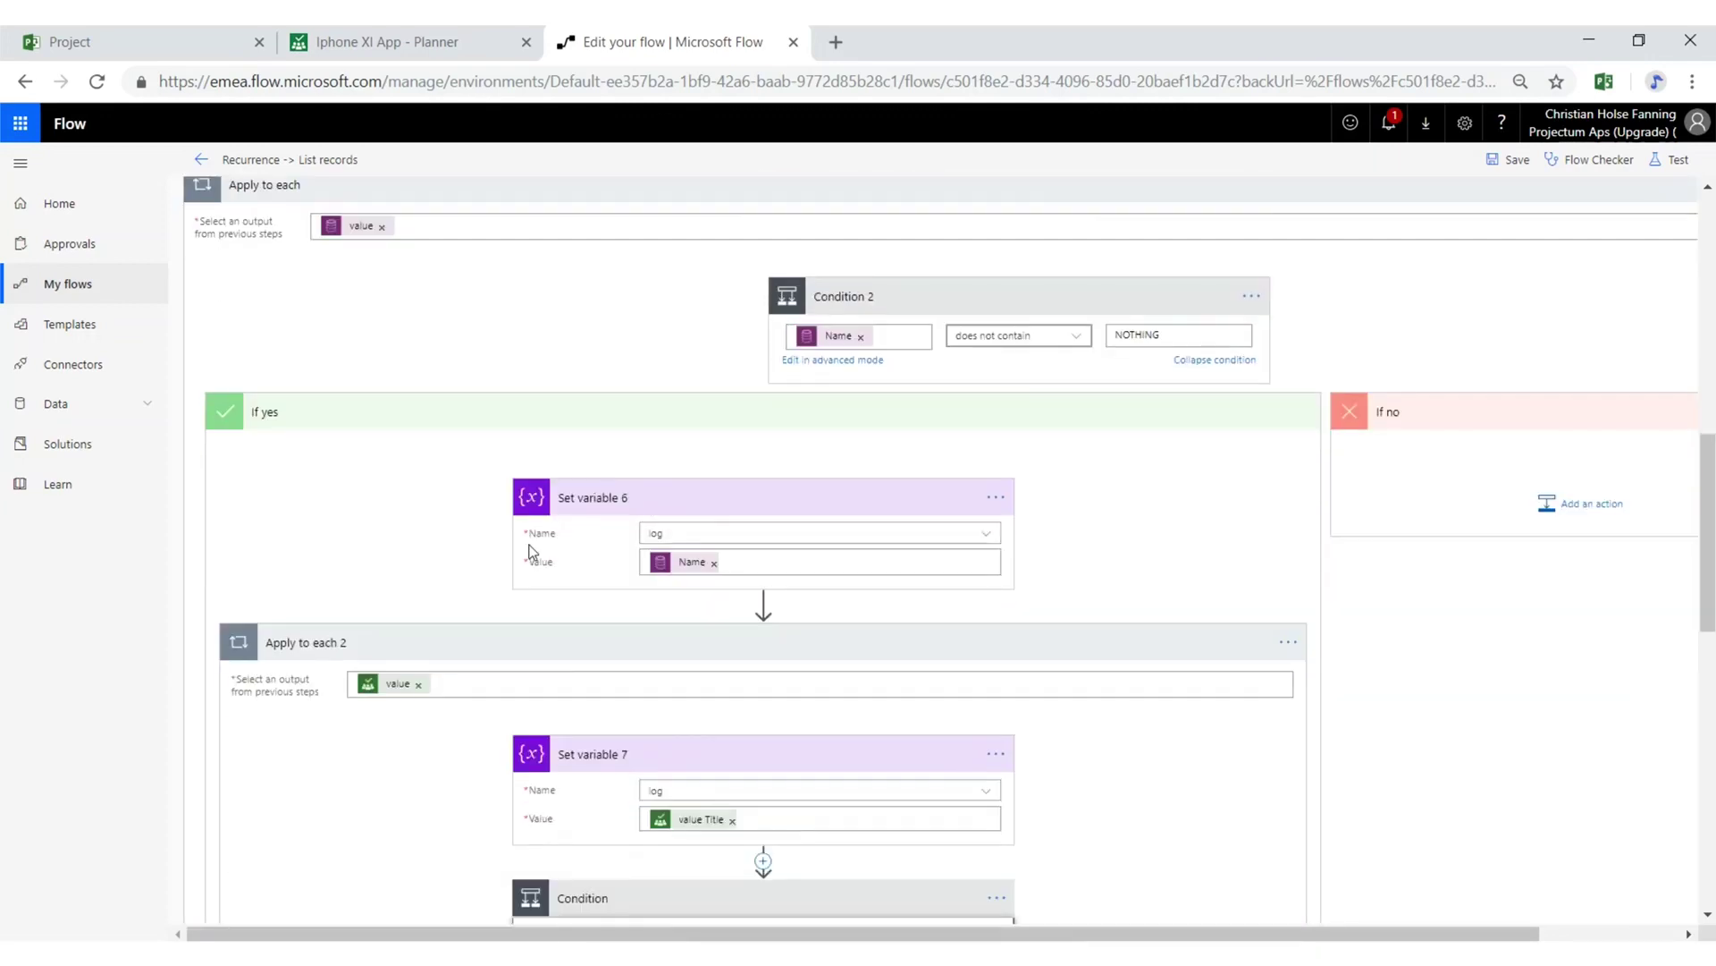
scroll(447, 490, down, 1)
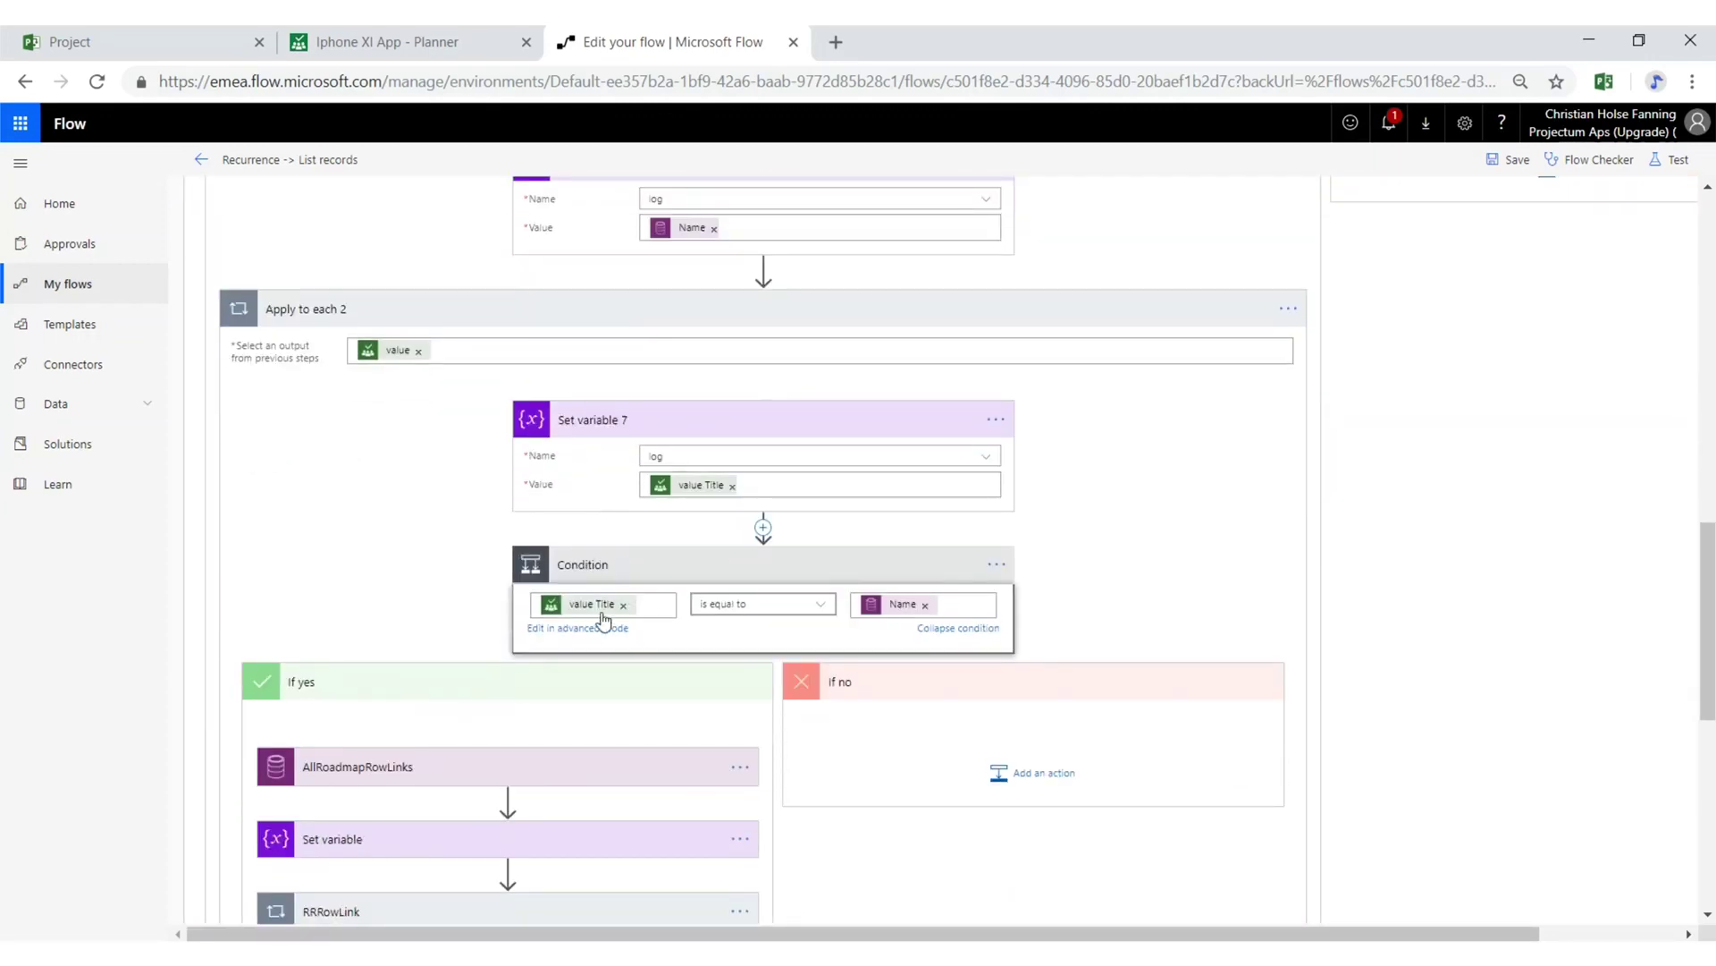
scroll(604, 619, down, 2)
click(437, 546)
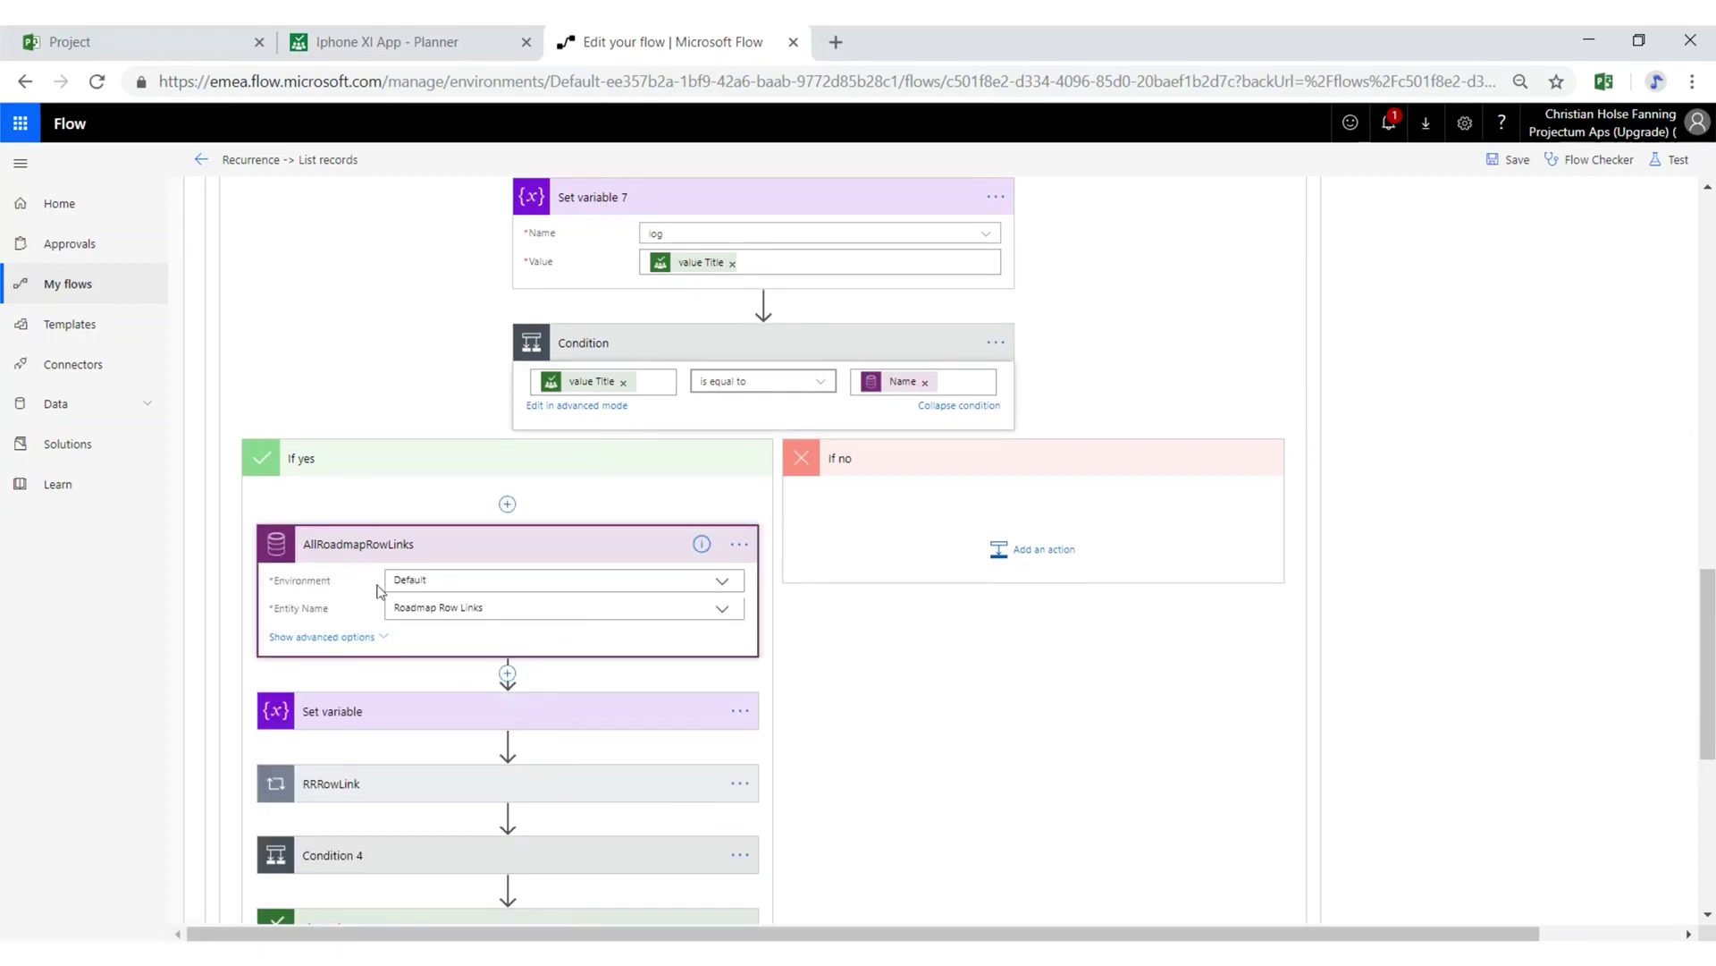
click(474, 710)
scroll(464, 680, down, 2)
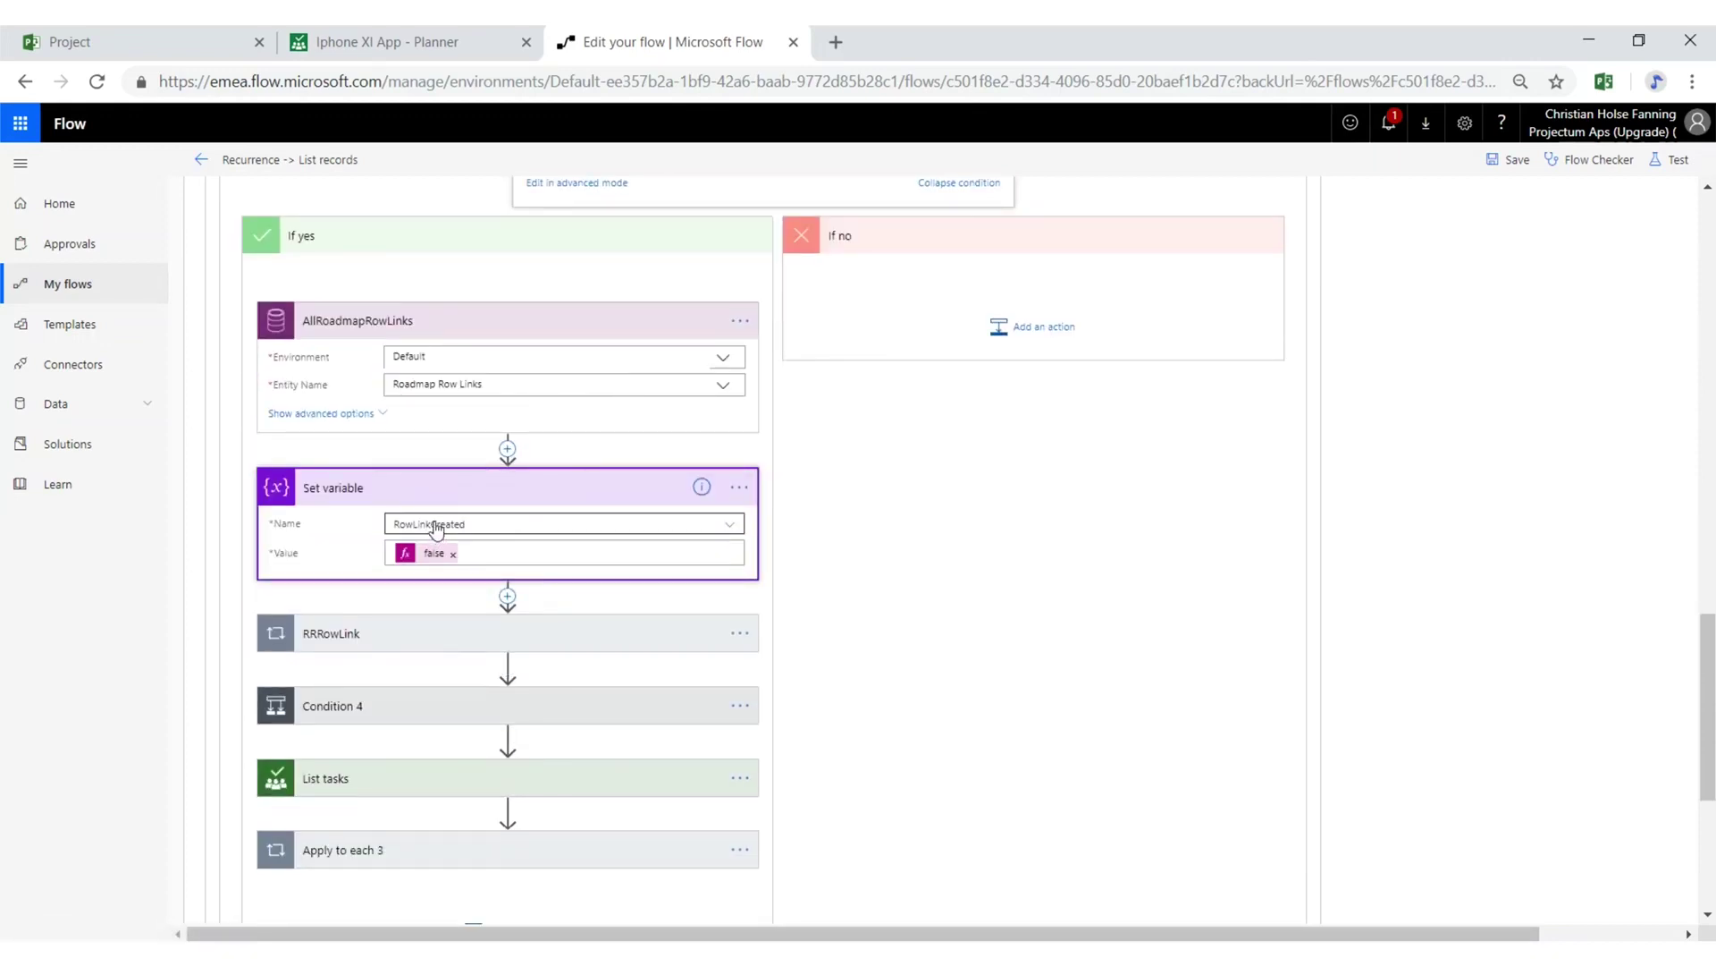
Step: Expand the RRRowLink loop and review its Condition 3 and the Set variable 2 action in the If yes branch
click(448, 637)
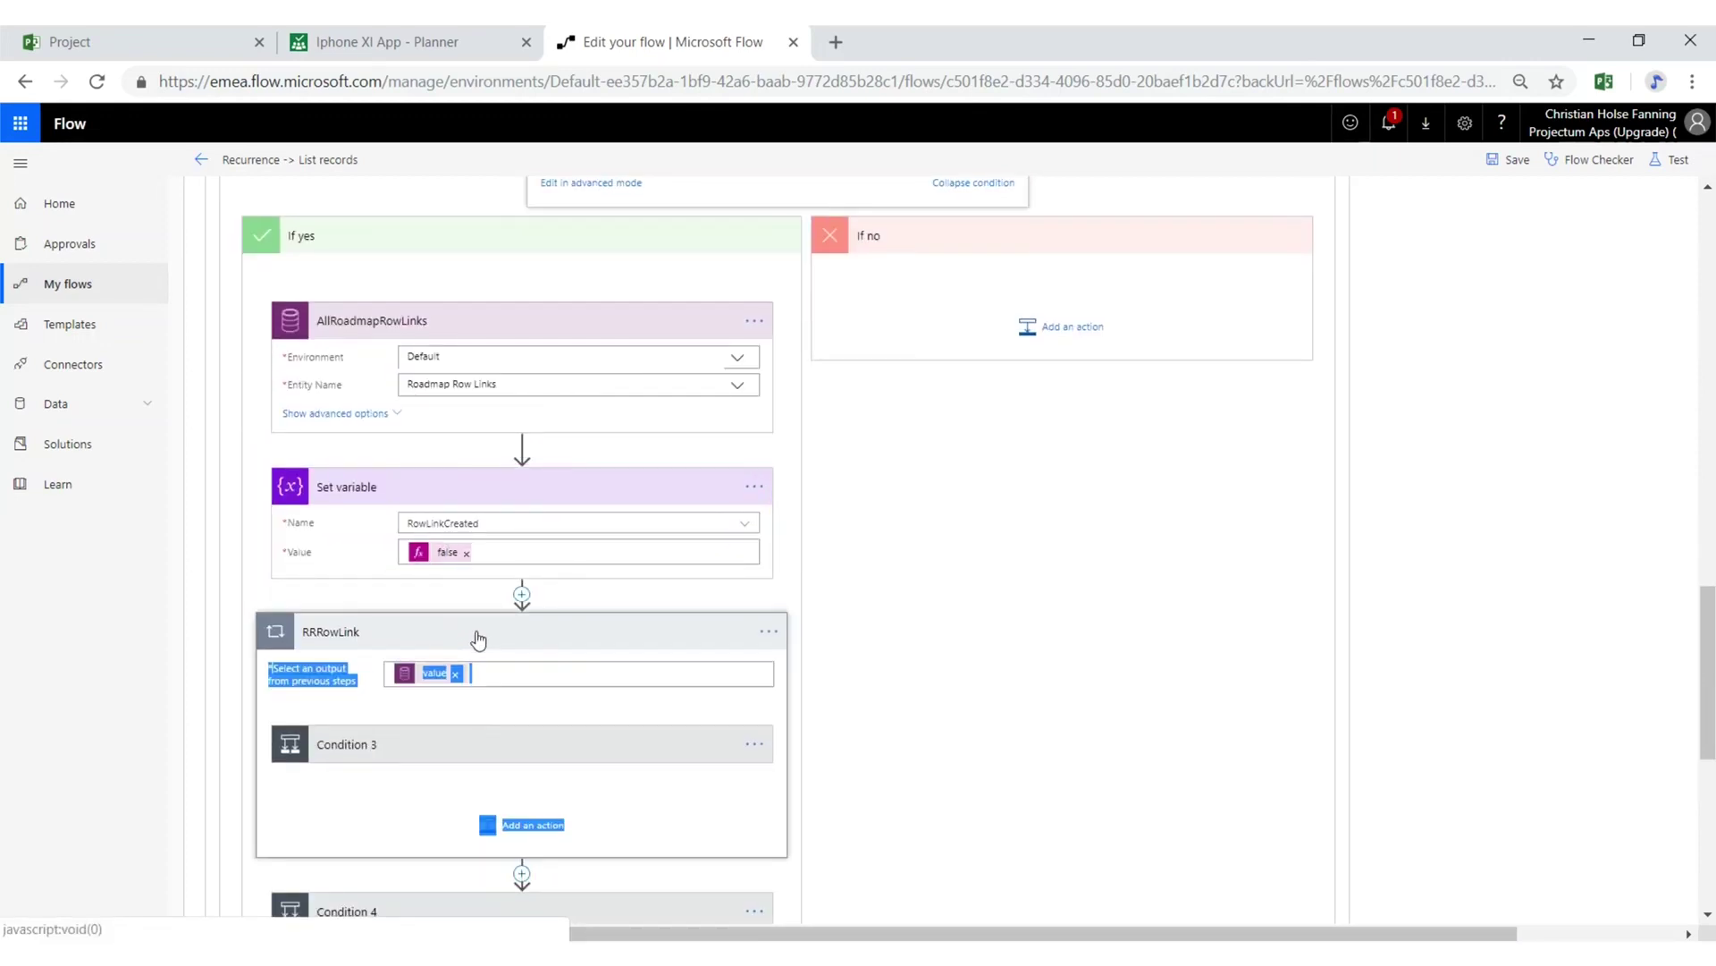
scroll(501, 644, down, 1)
click(605, 527)
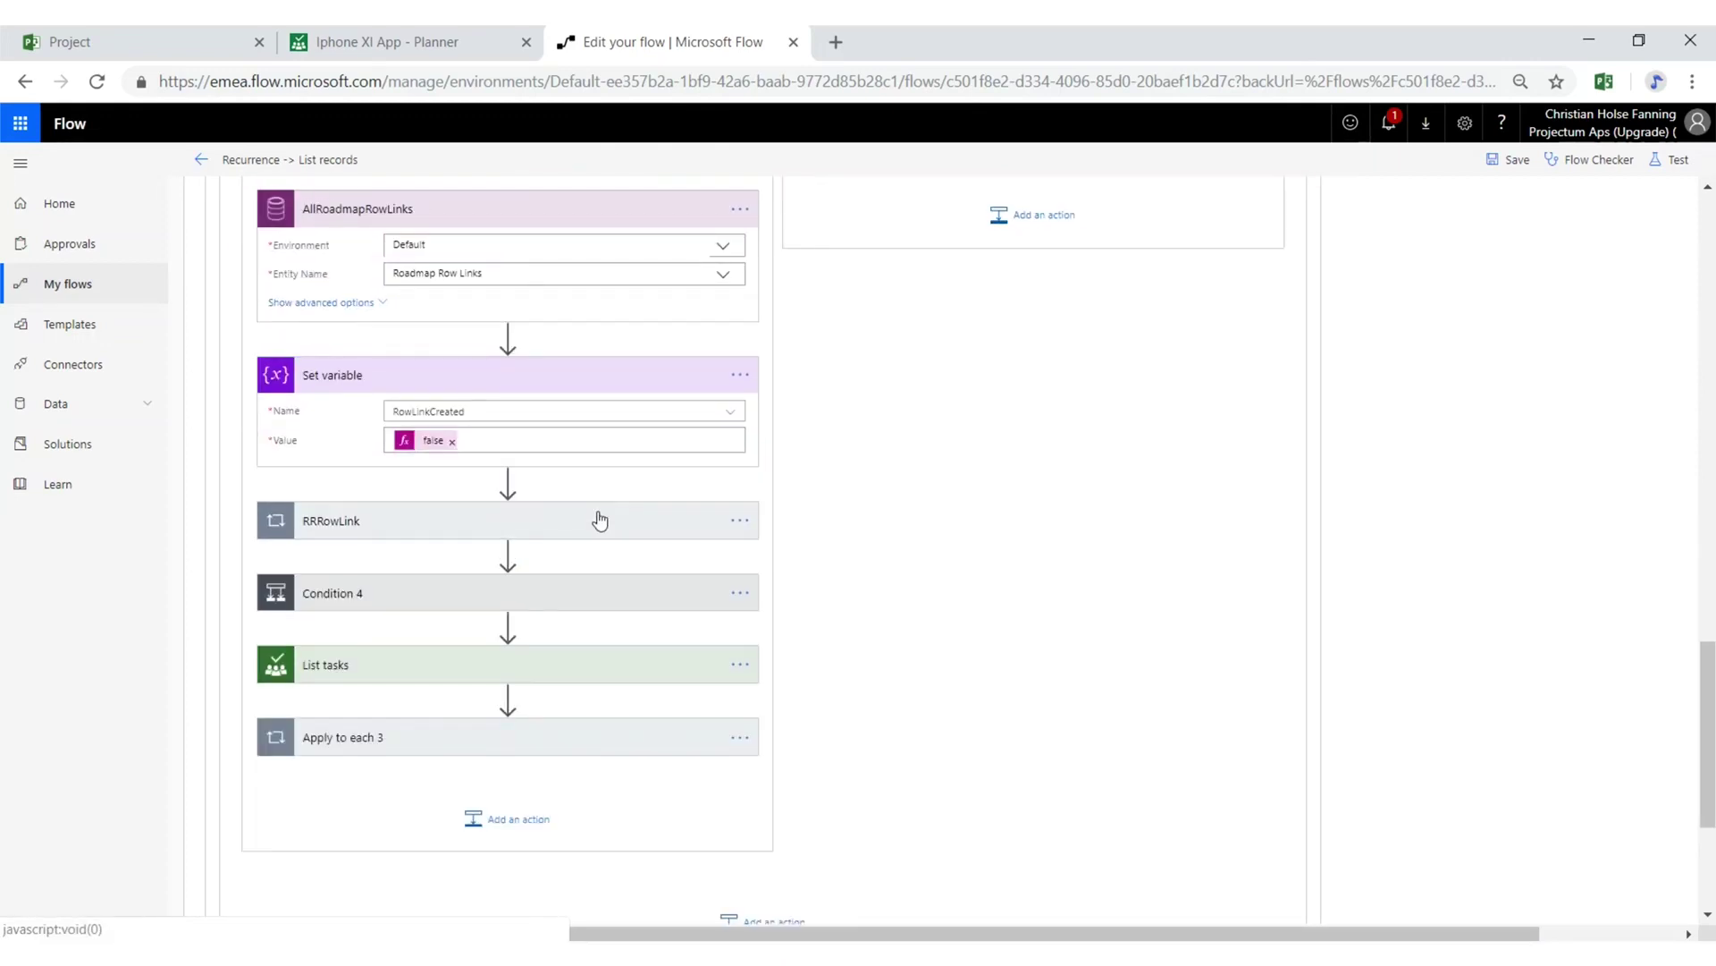
click(597, 520)
click(816, 590)
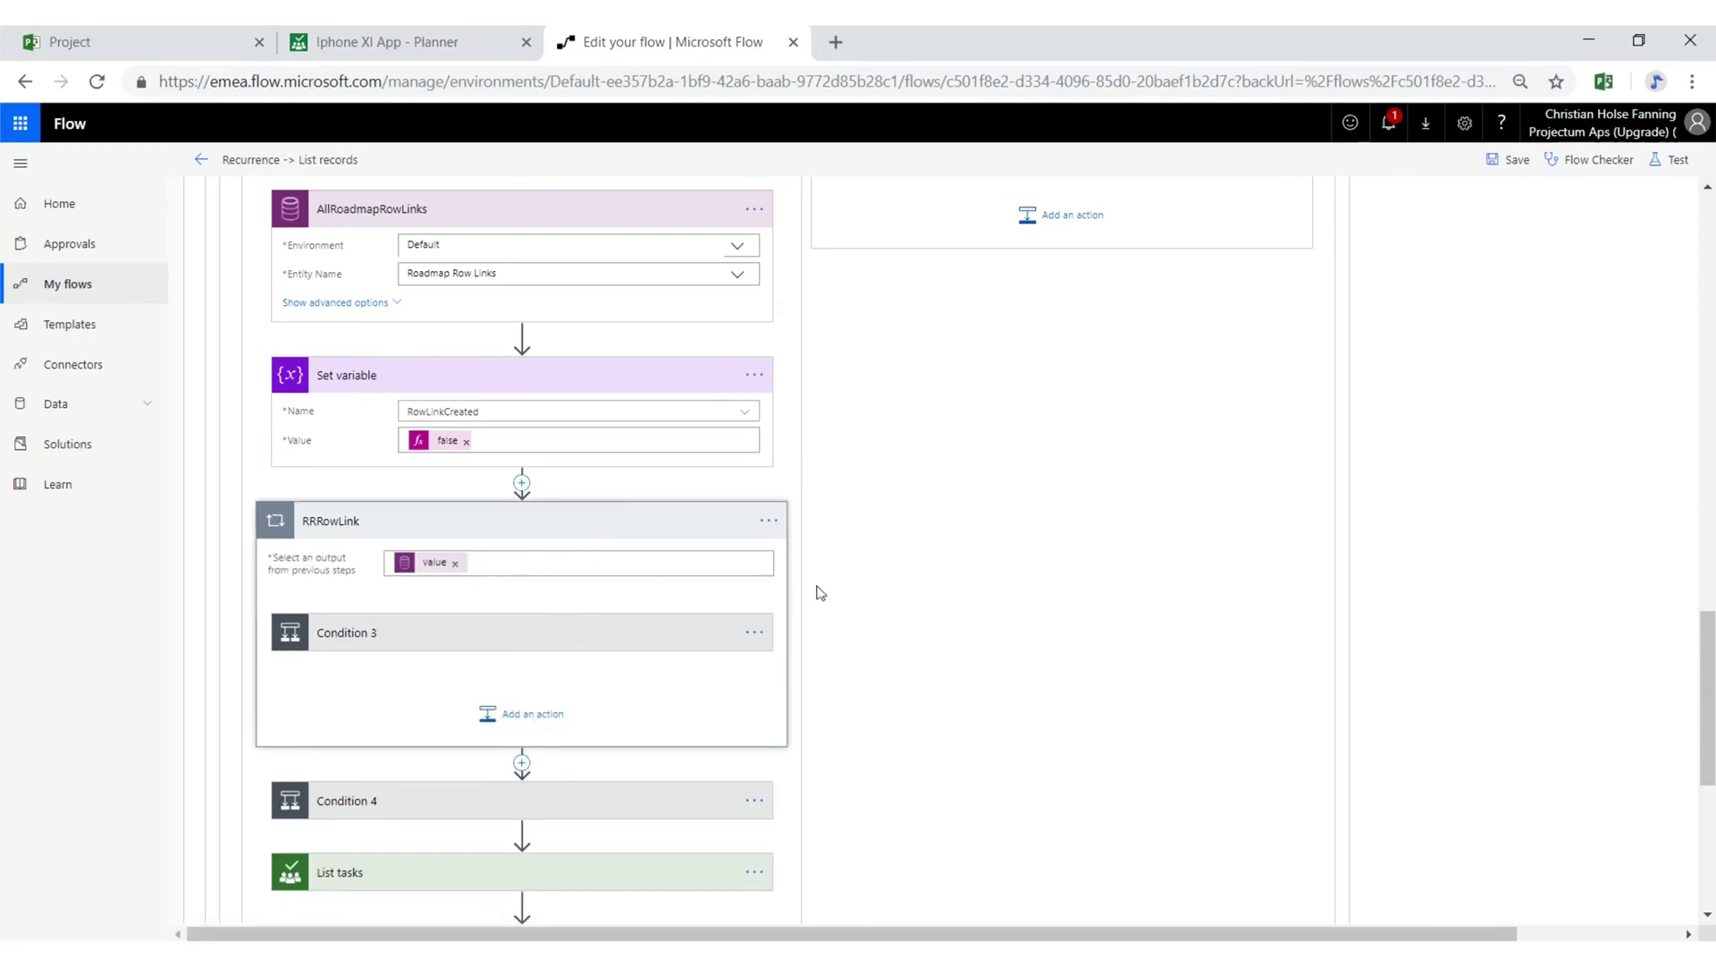
click(441, 633)
scroll(688, 666, down, 2)
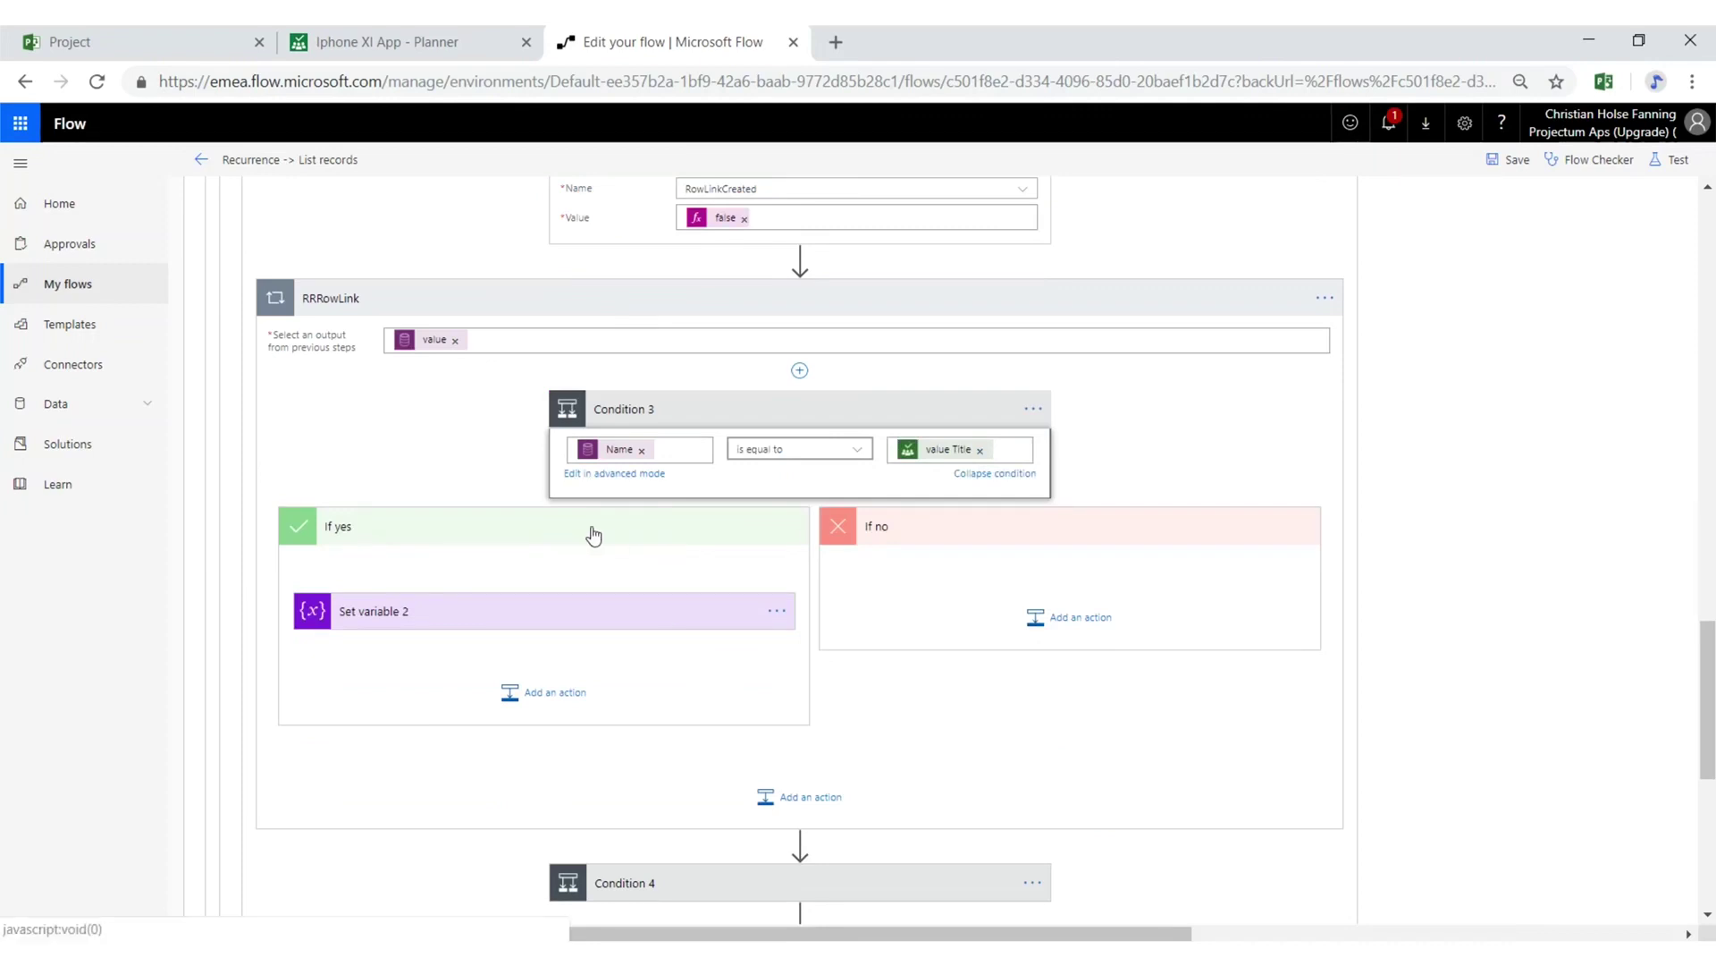
click(623, 617)
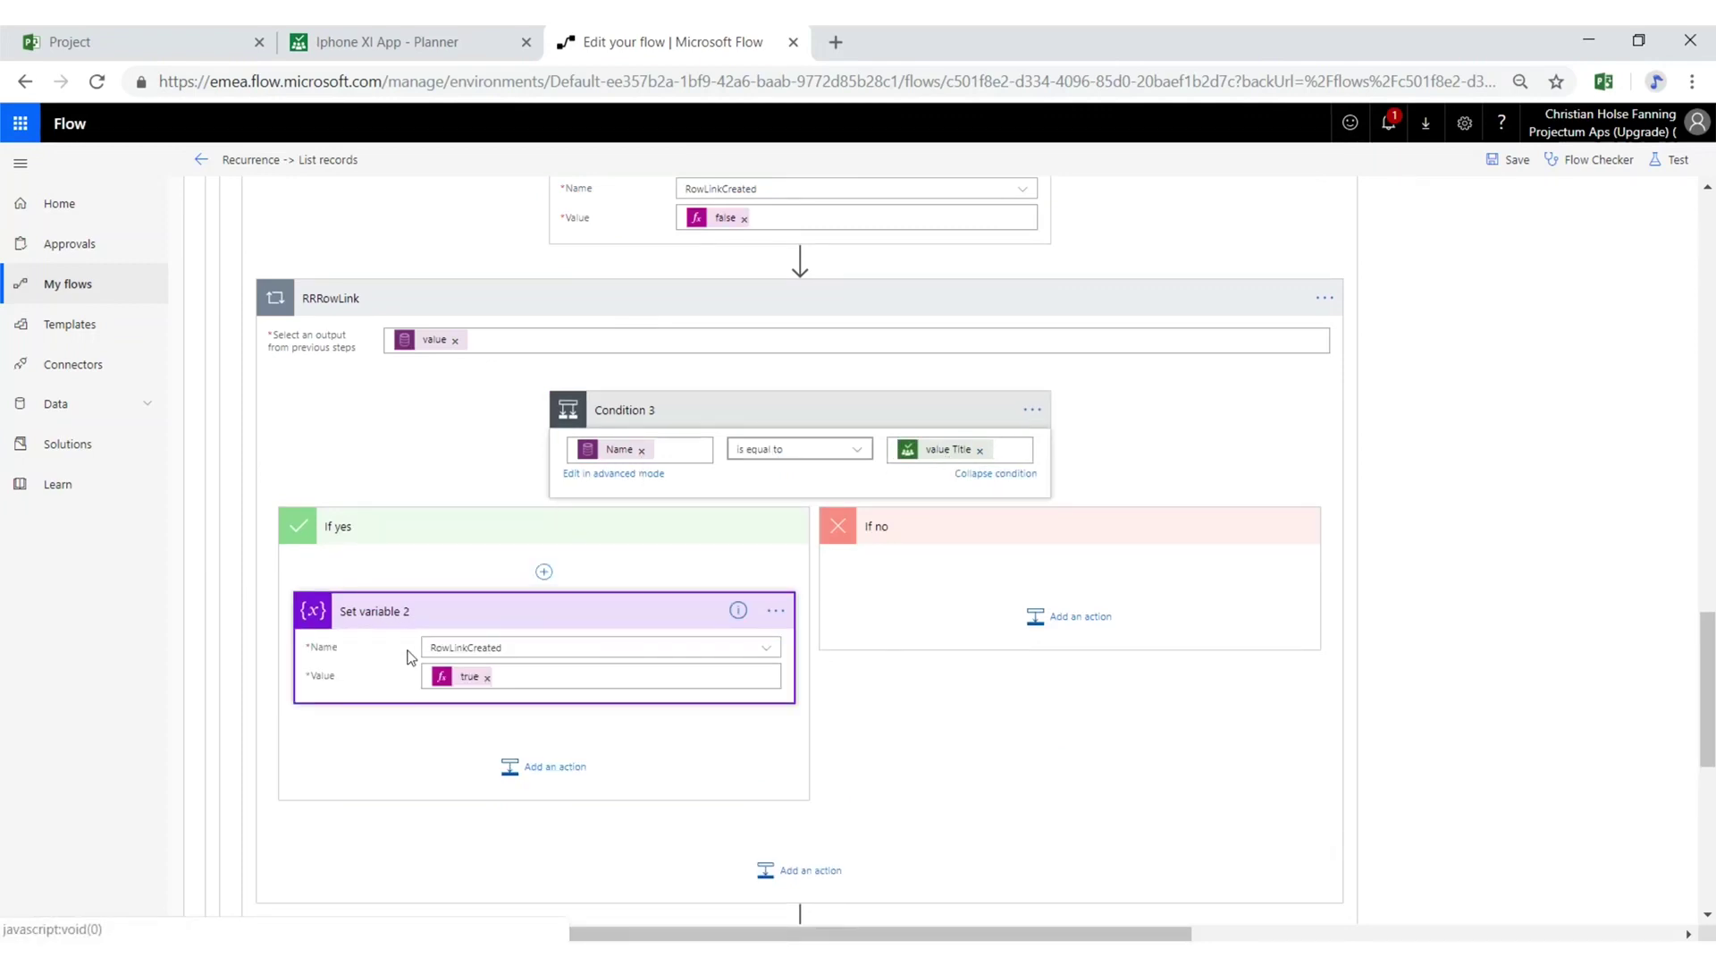
Step: Collapse the RRRowLink loop and expand Condition 4 and its Create a new record 2 action to review the record's fields
click(623, 295)
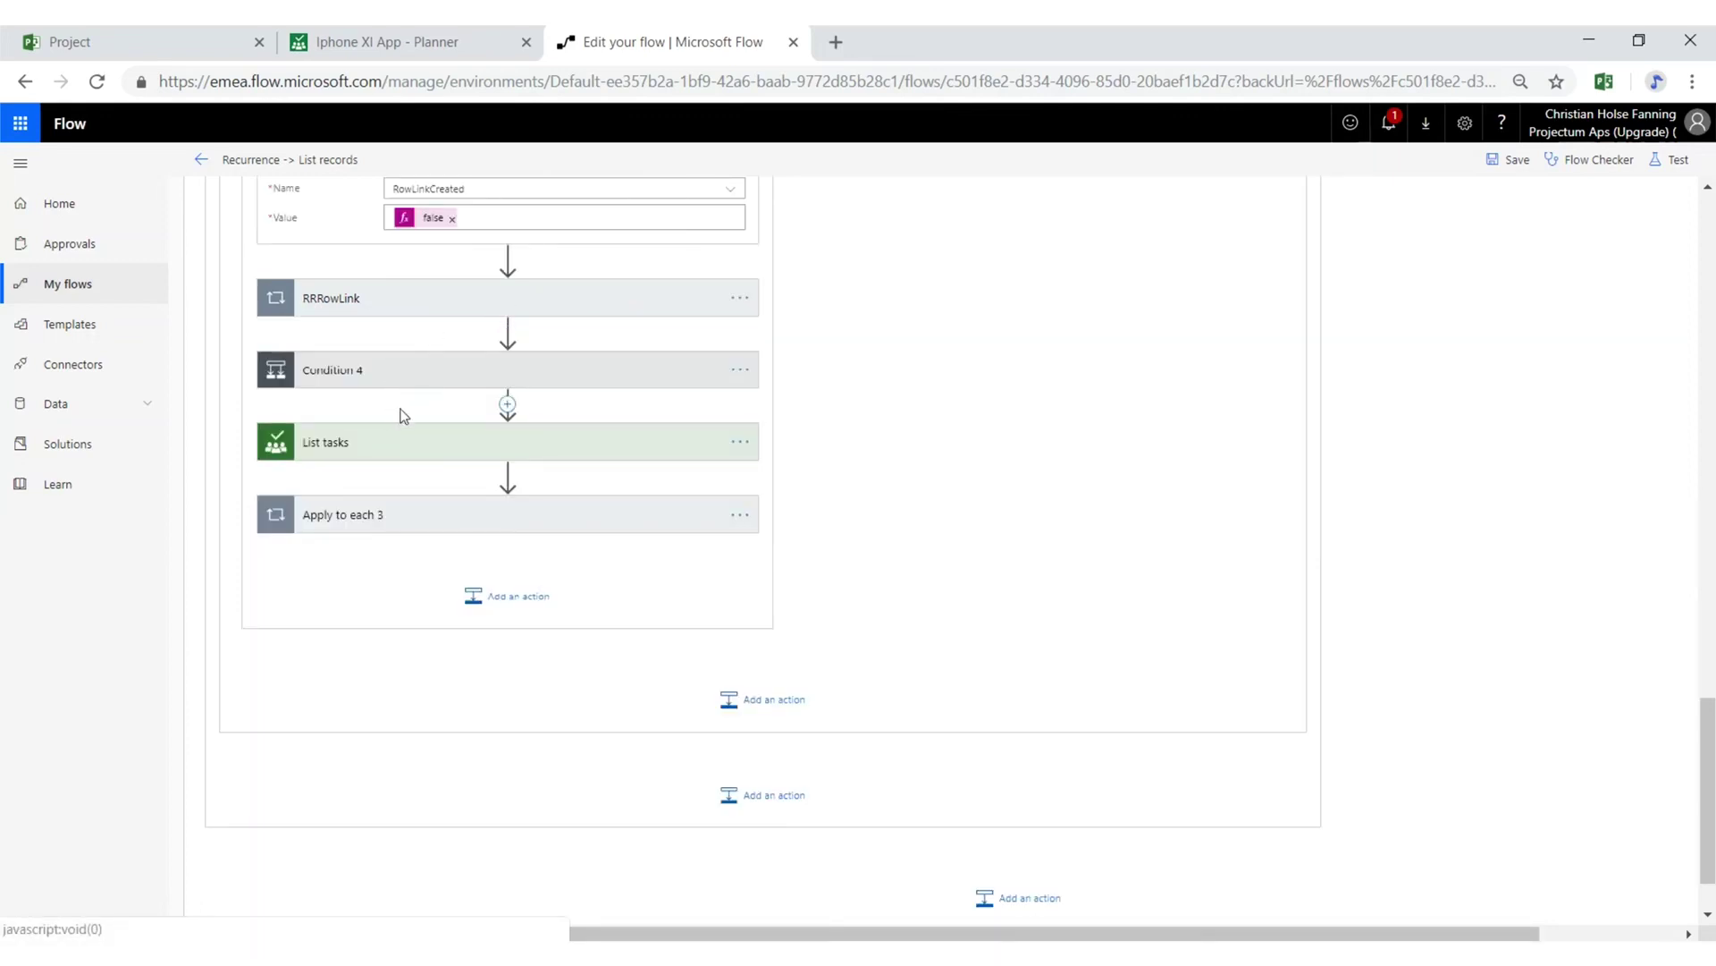
click(496, 377)
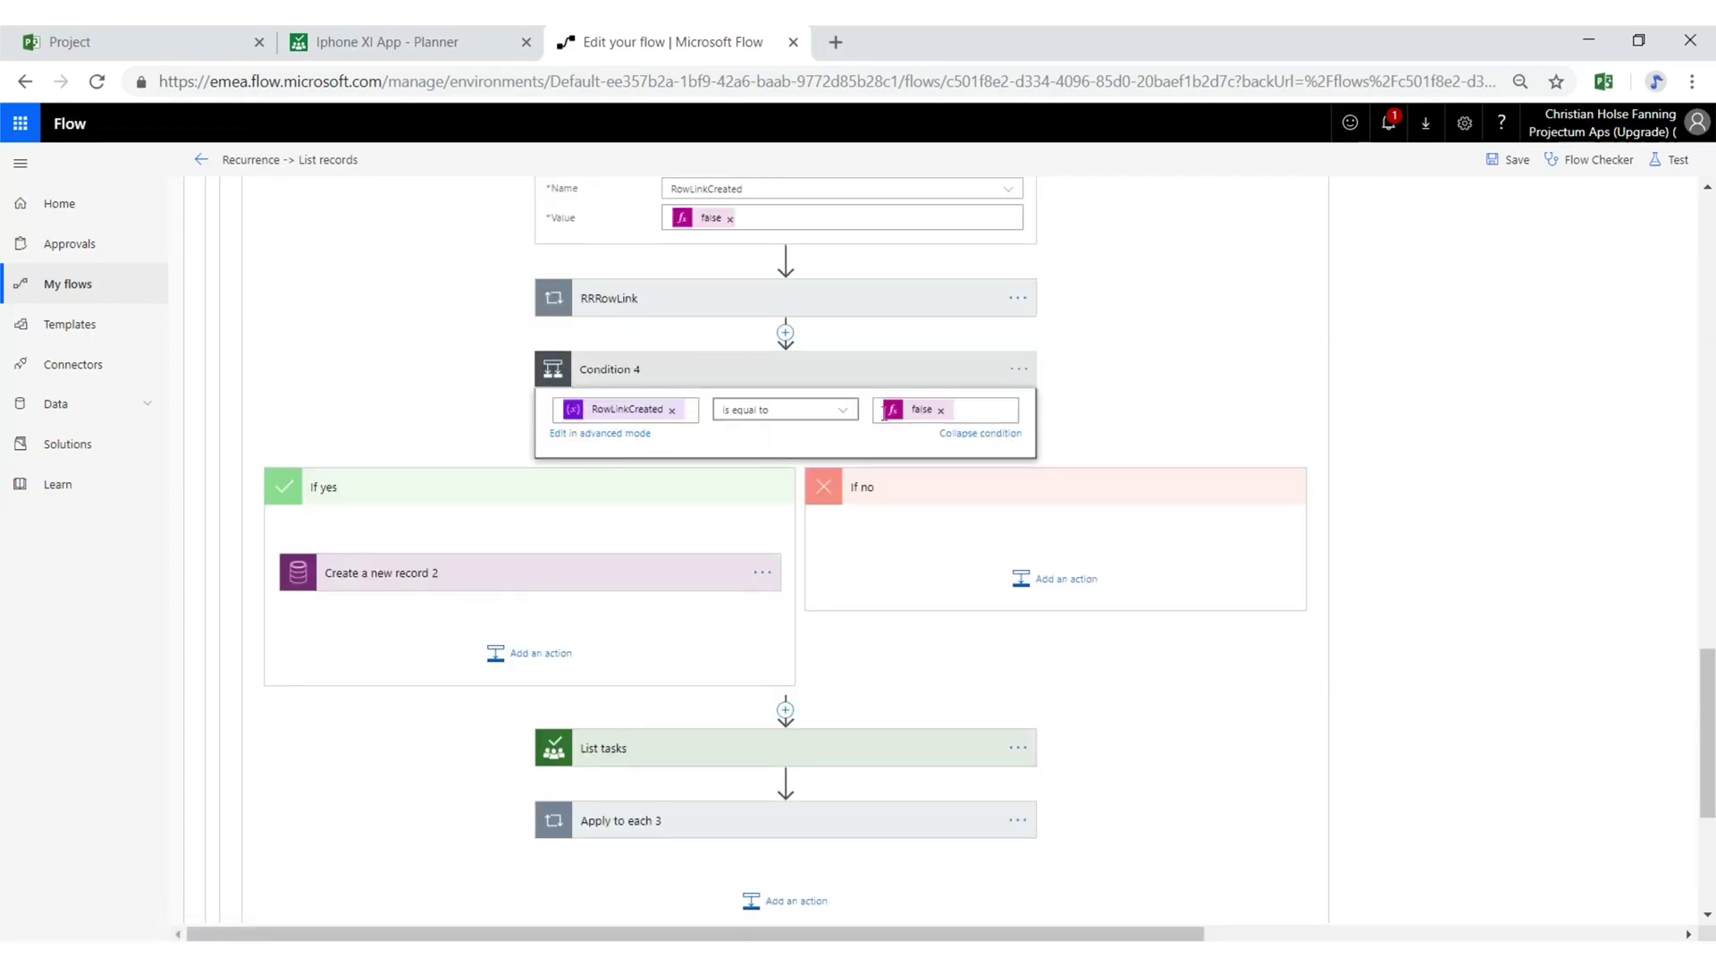
click(472, 583)
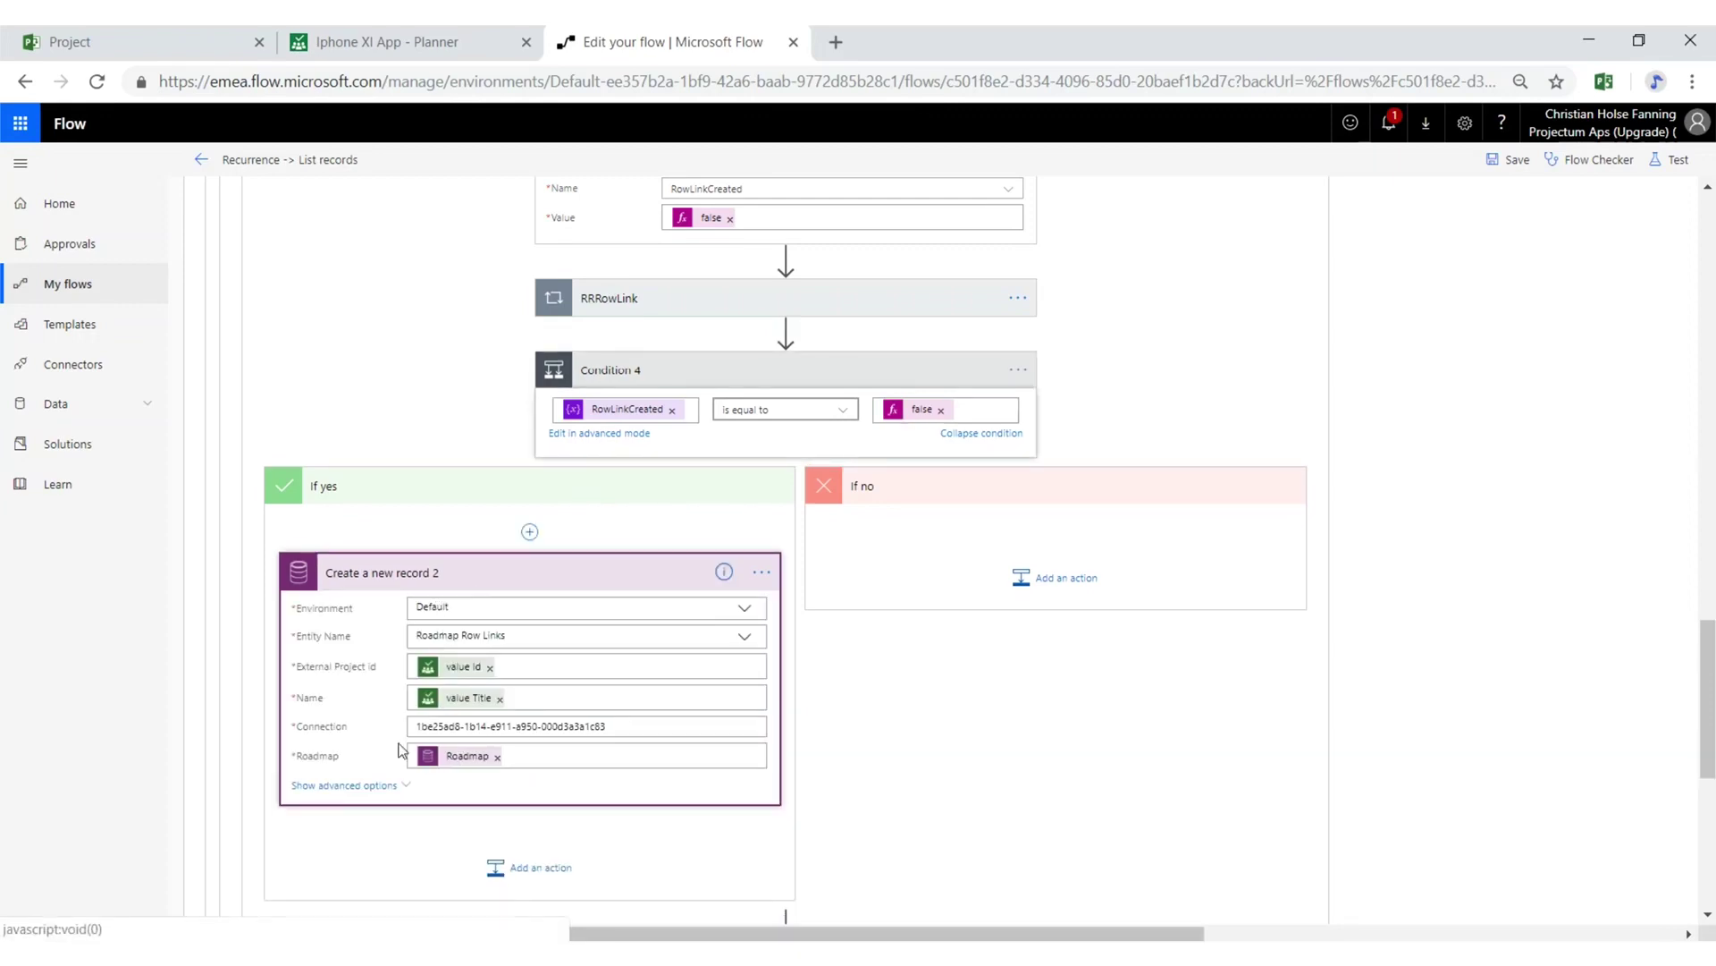
Step: Show the advanced options of Create a new record 2, examine its Connection ID, and collapse the If yes branch
click(383, 786)
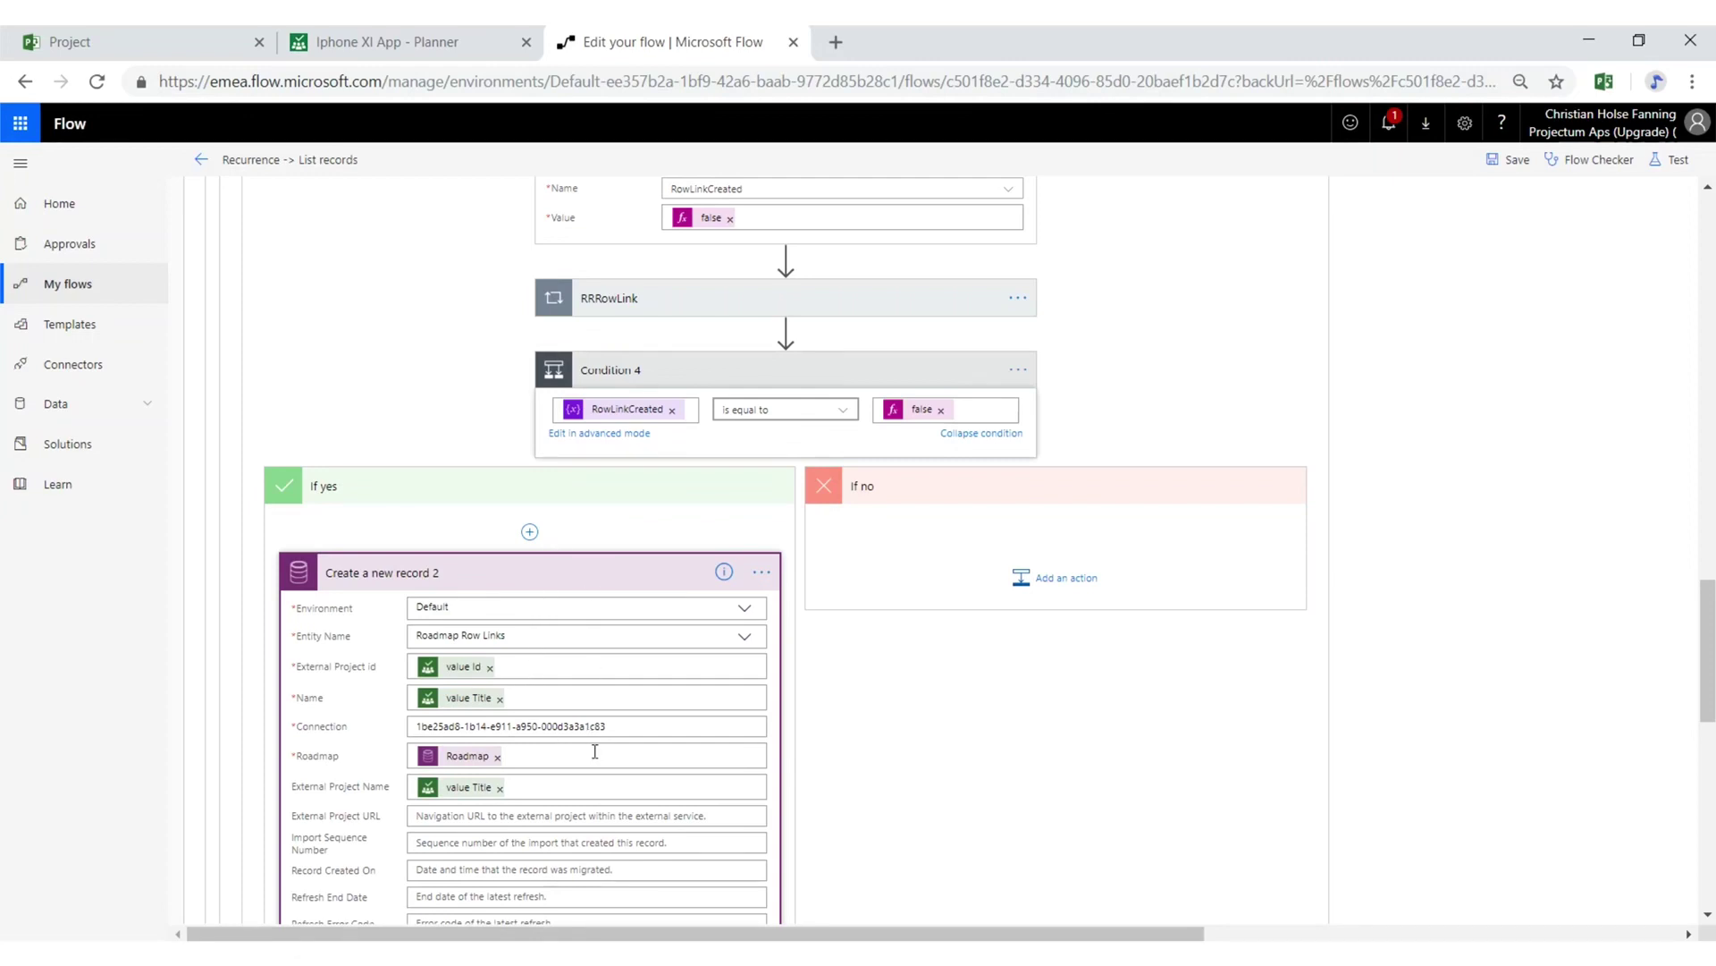
drag(619, 727, 428, 730)
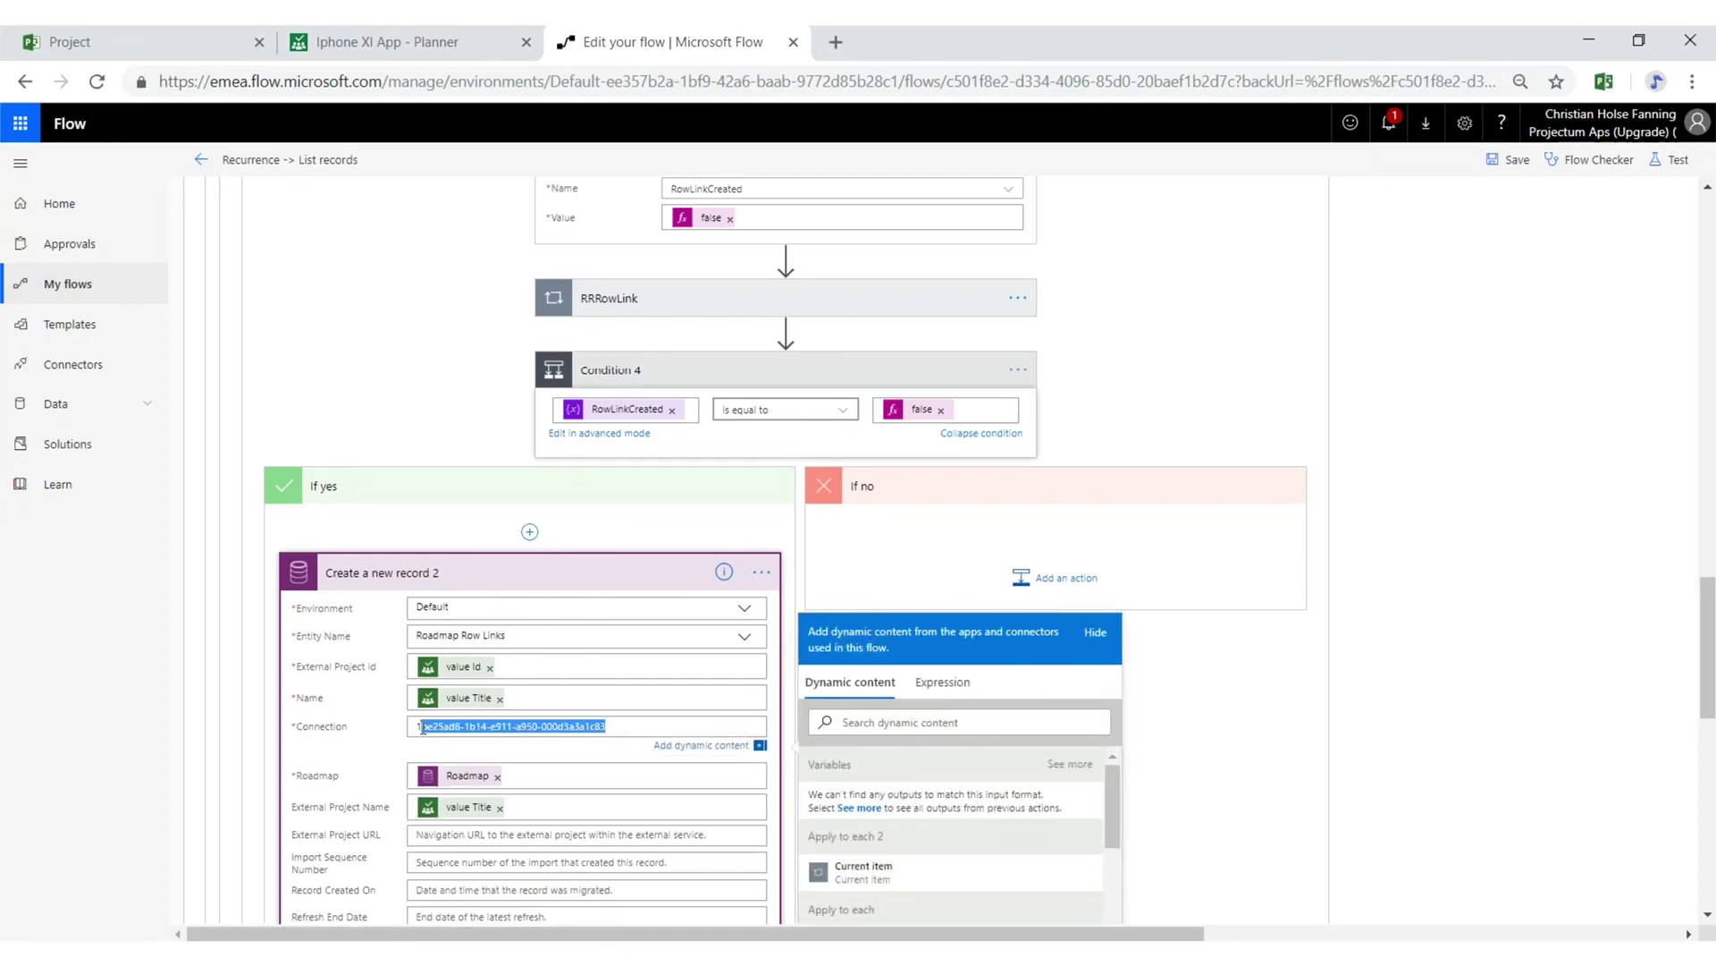
click(451, 523)
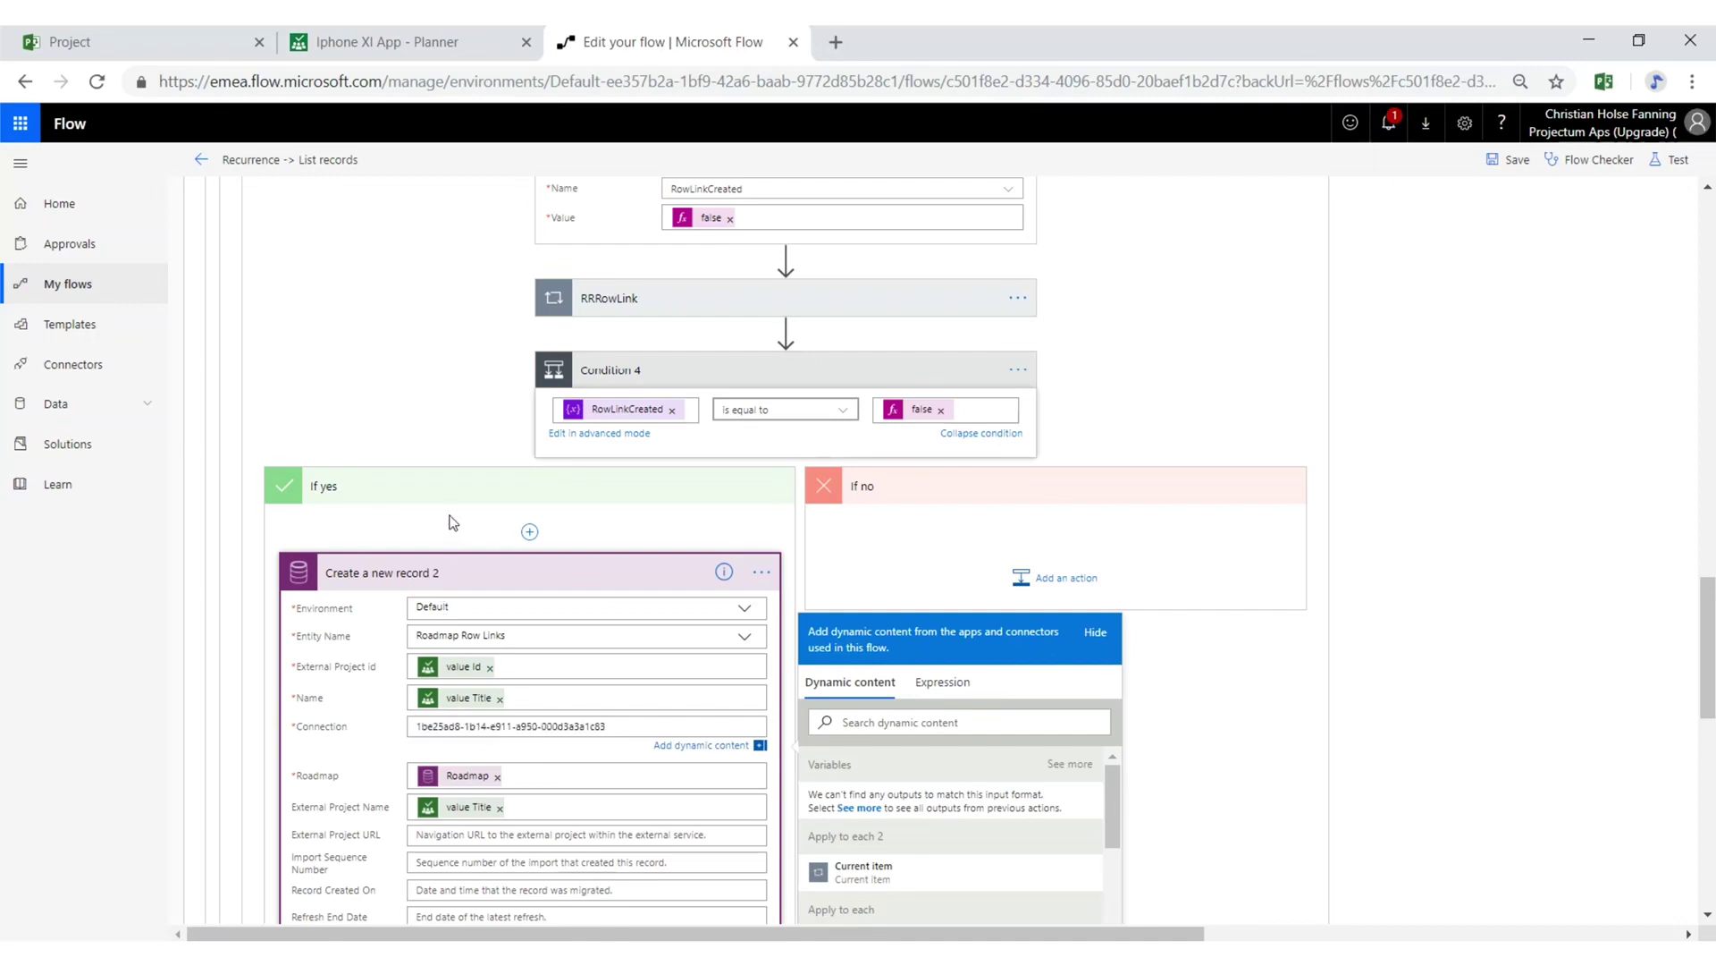
click(458, 502)
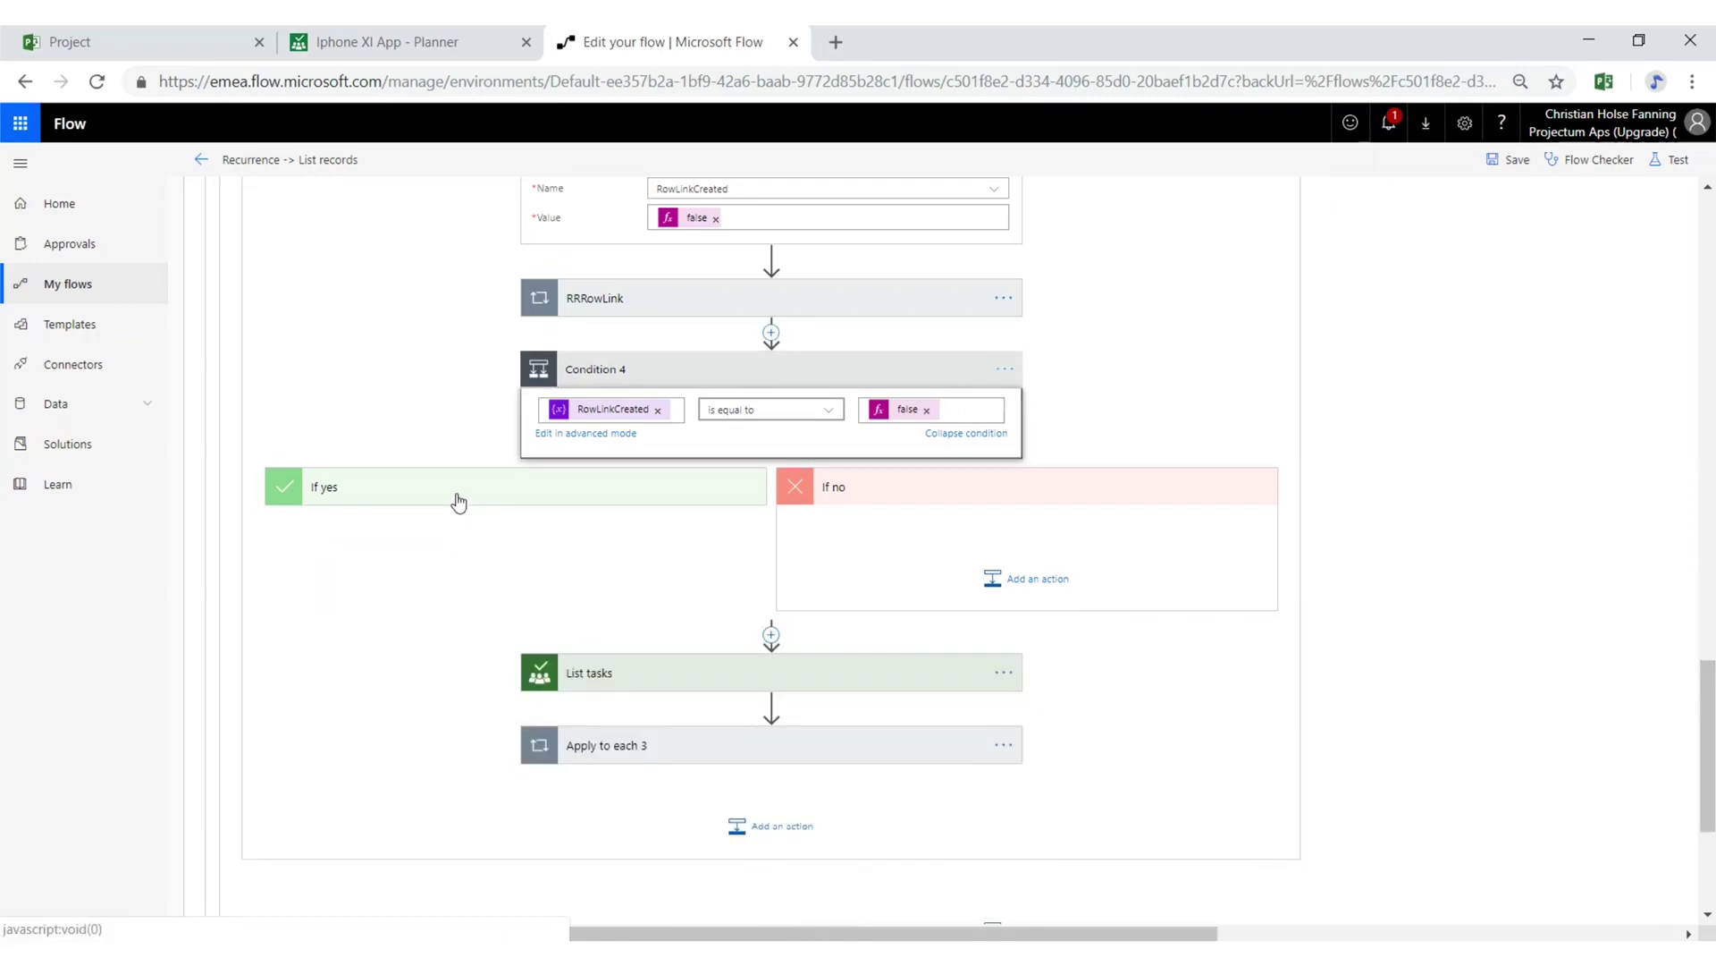
Step: Expand List tasks and the Apply to each 3 loop, and review the loop's List records 2 and Set variable 3 actions
click(634, 670)
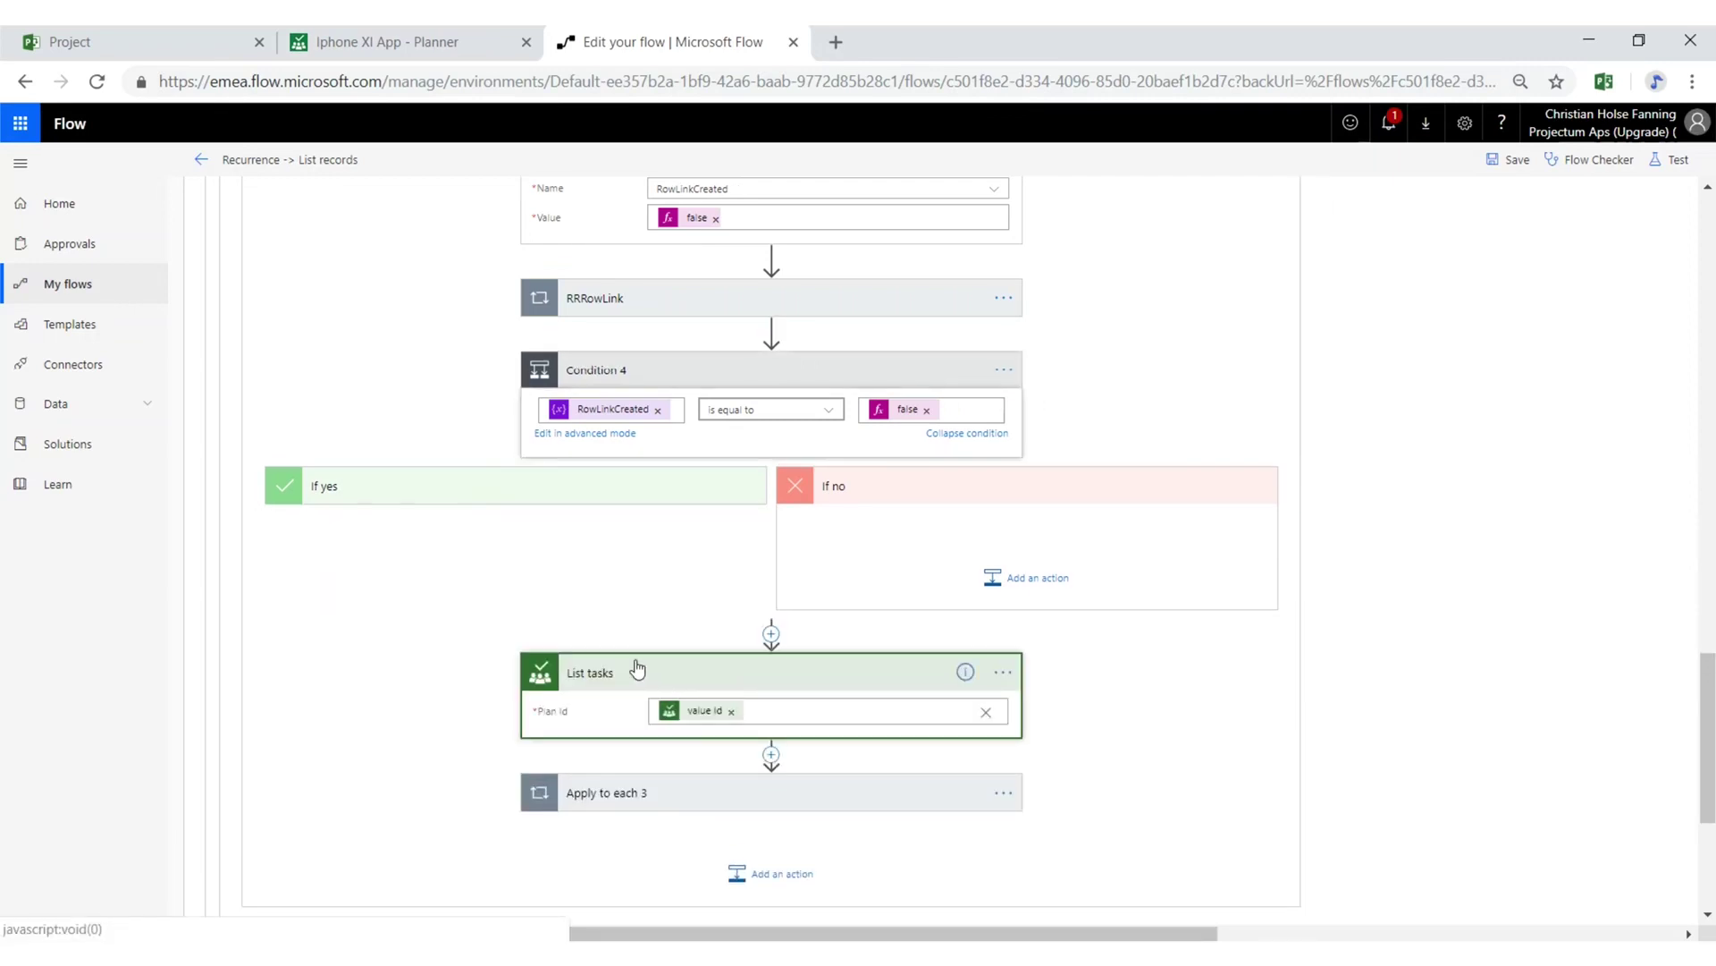
click(709, 798)
scroll(670, 740, down, 5)
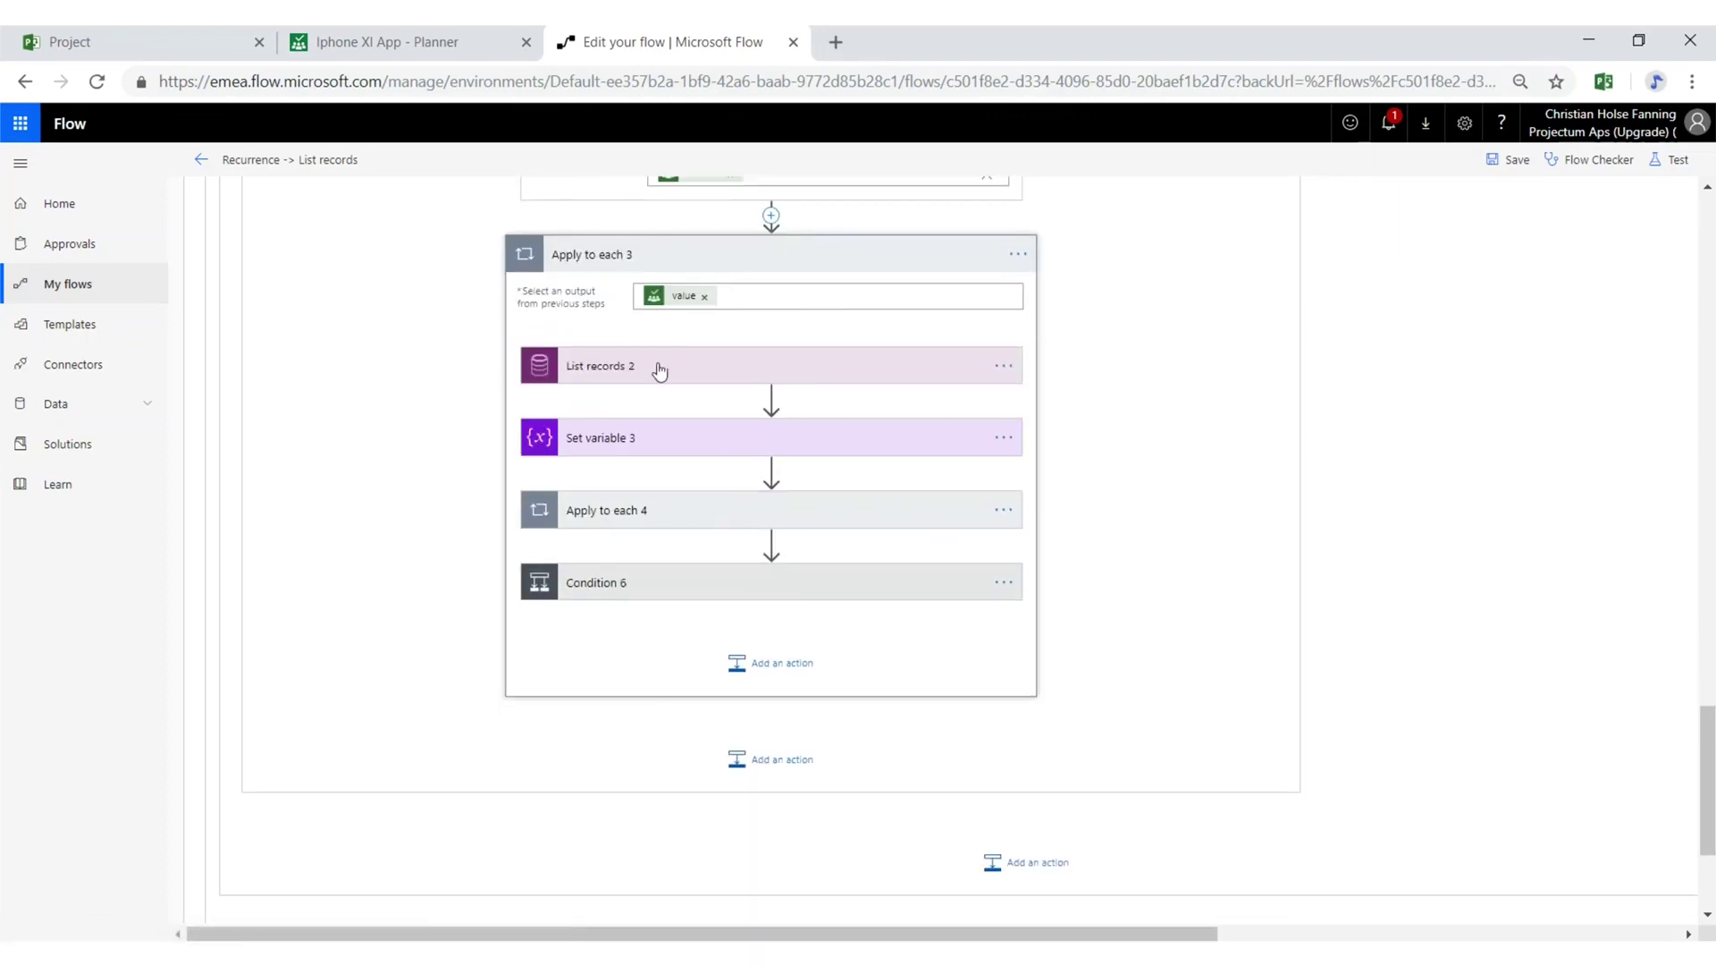
click(660, 371)
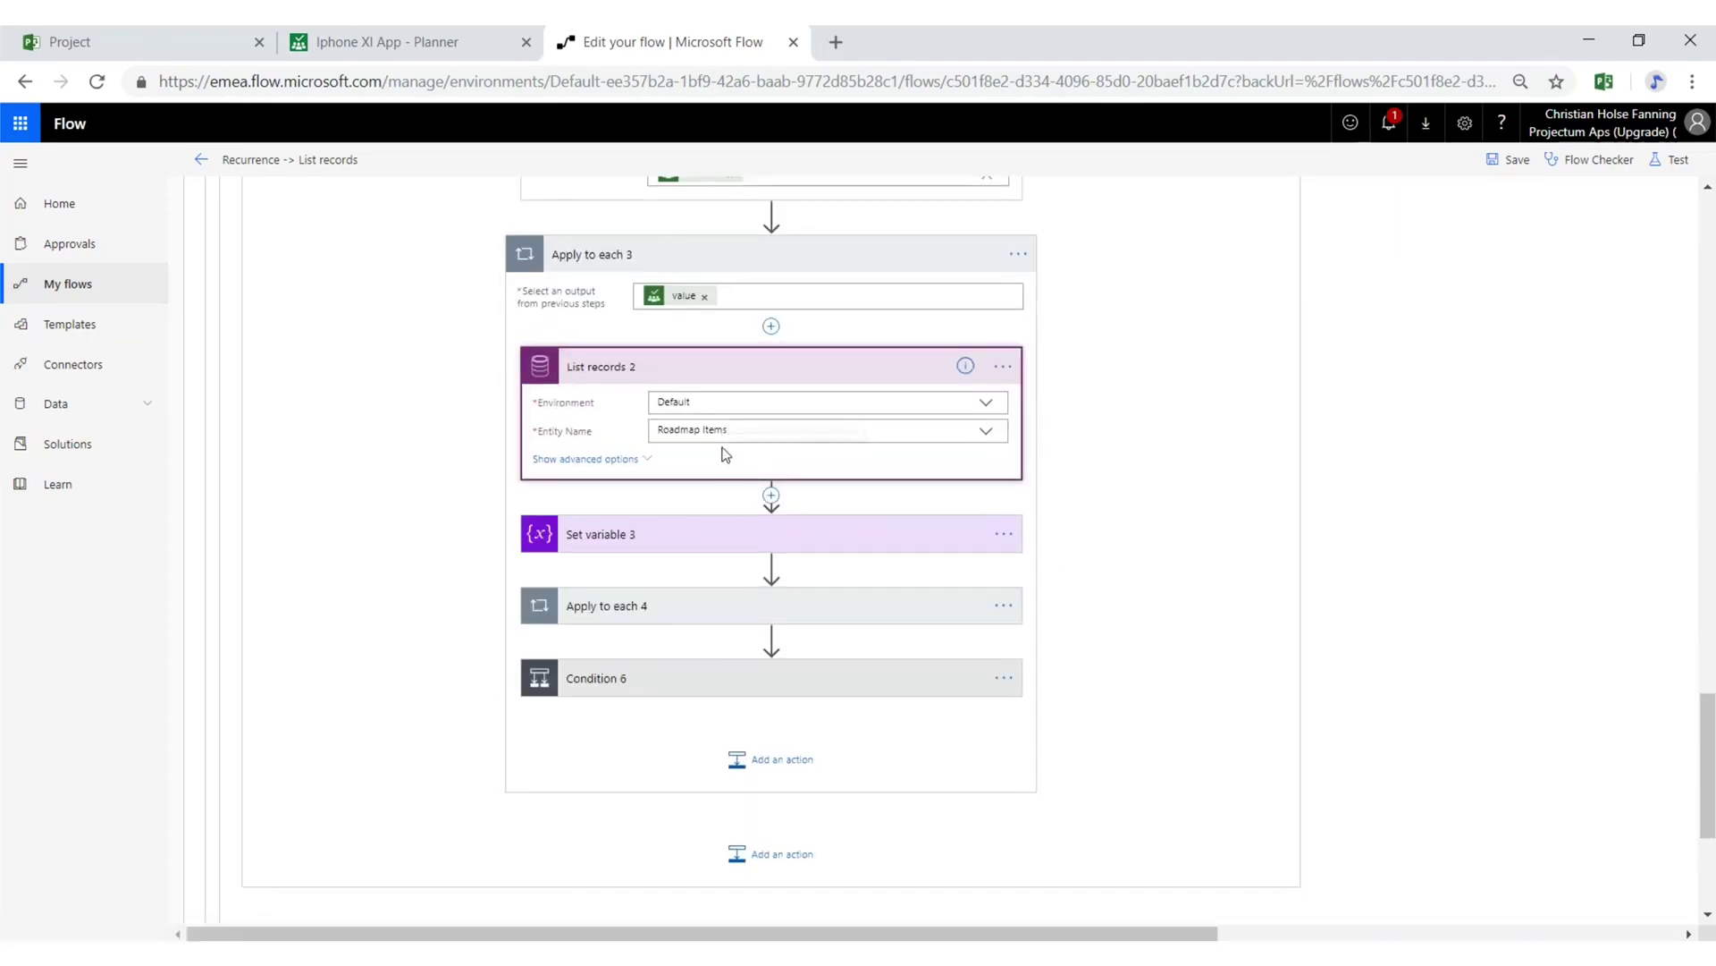
click(690, 534)
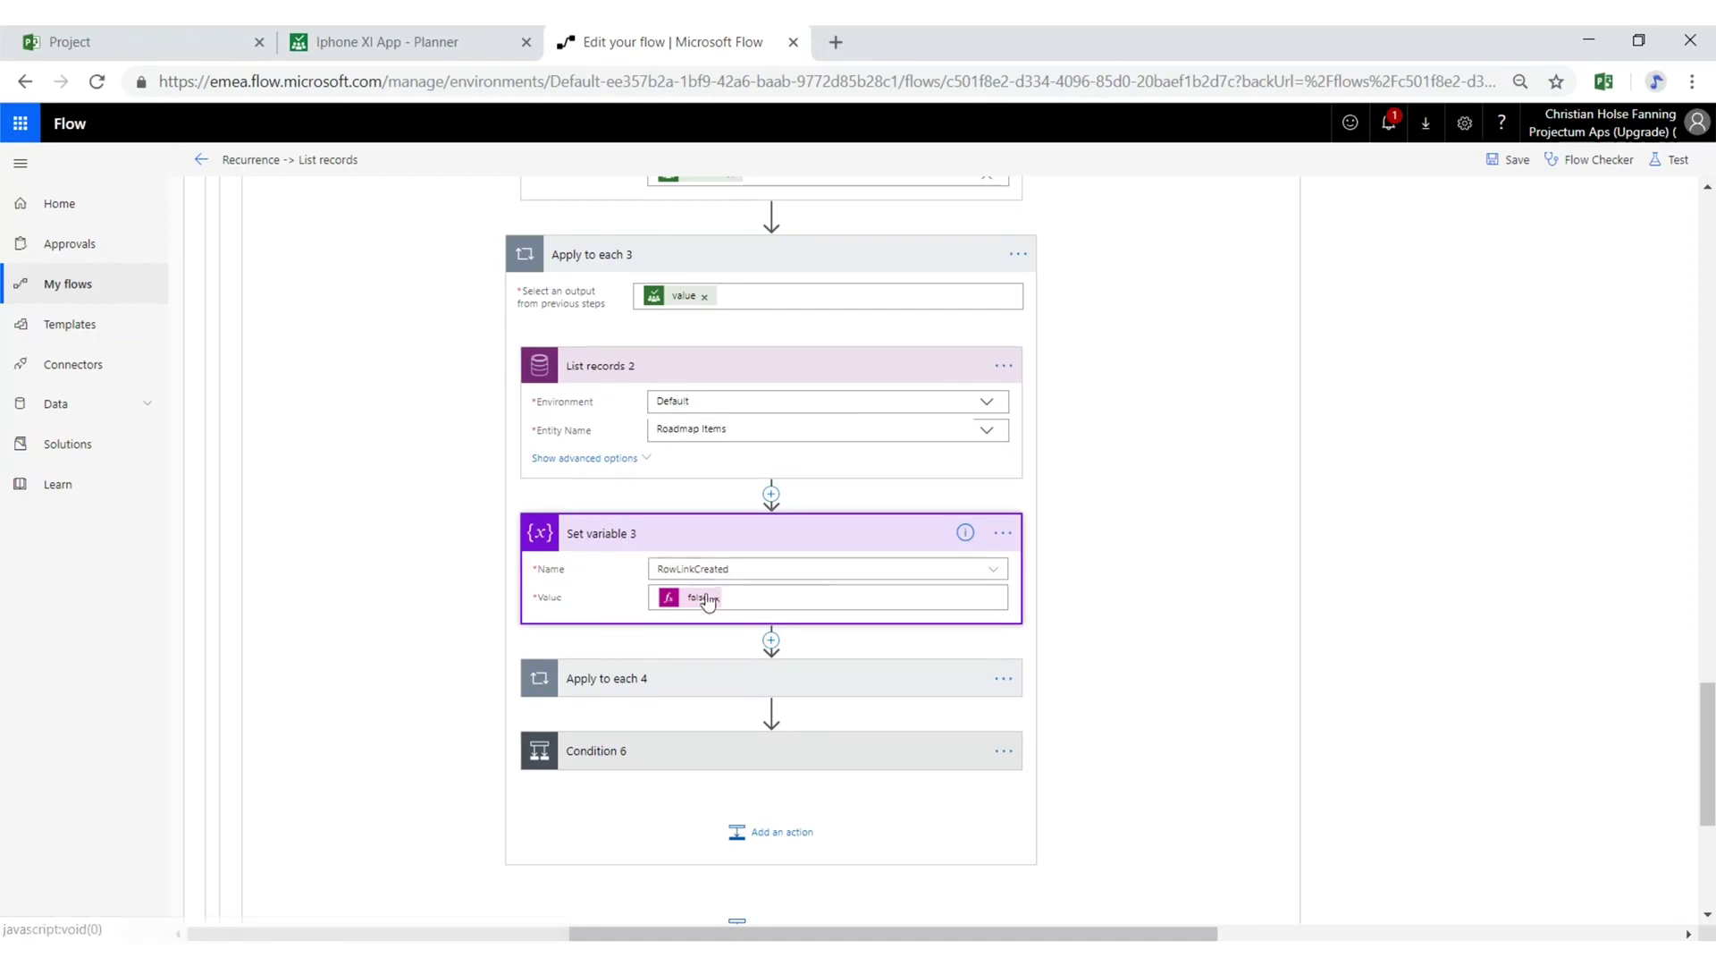
Step: Expand the Apply to each 4 loop and review its Condition 5 with Set variable 4 and Set variable 5 in the If yes branch
click(715, 674)
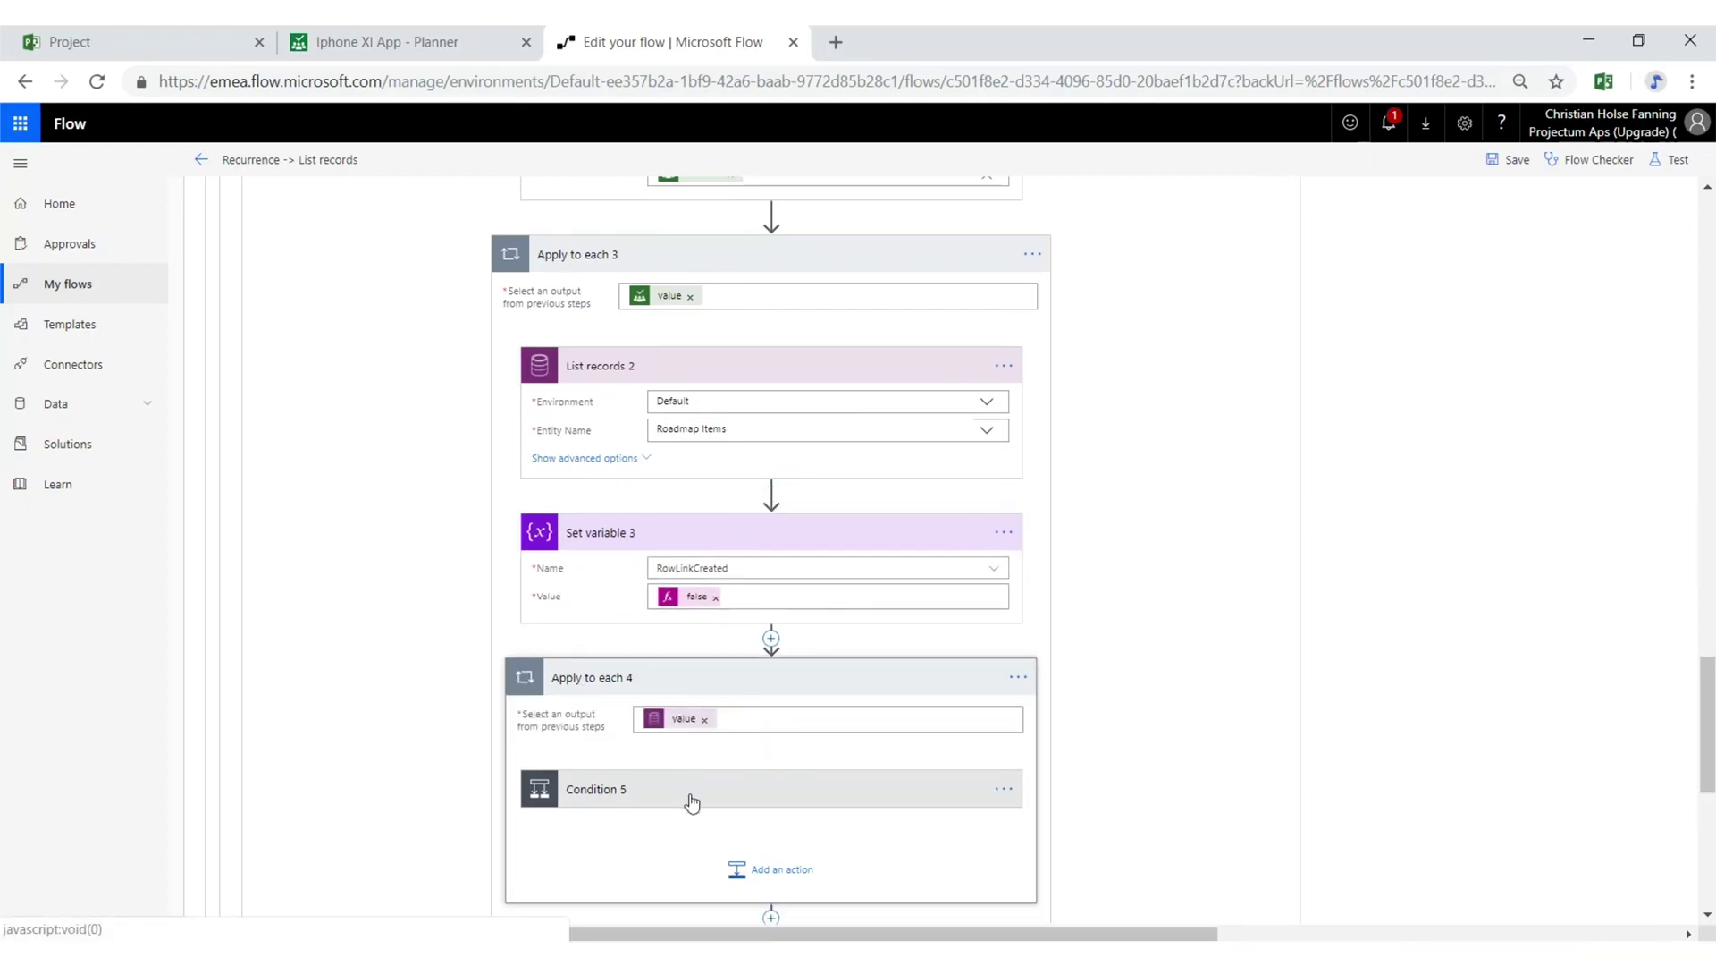
scroll(625, 778, down, 5)
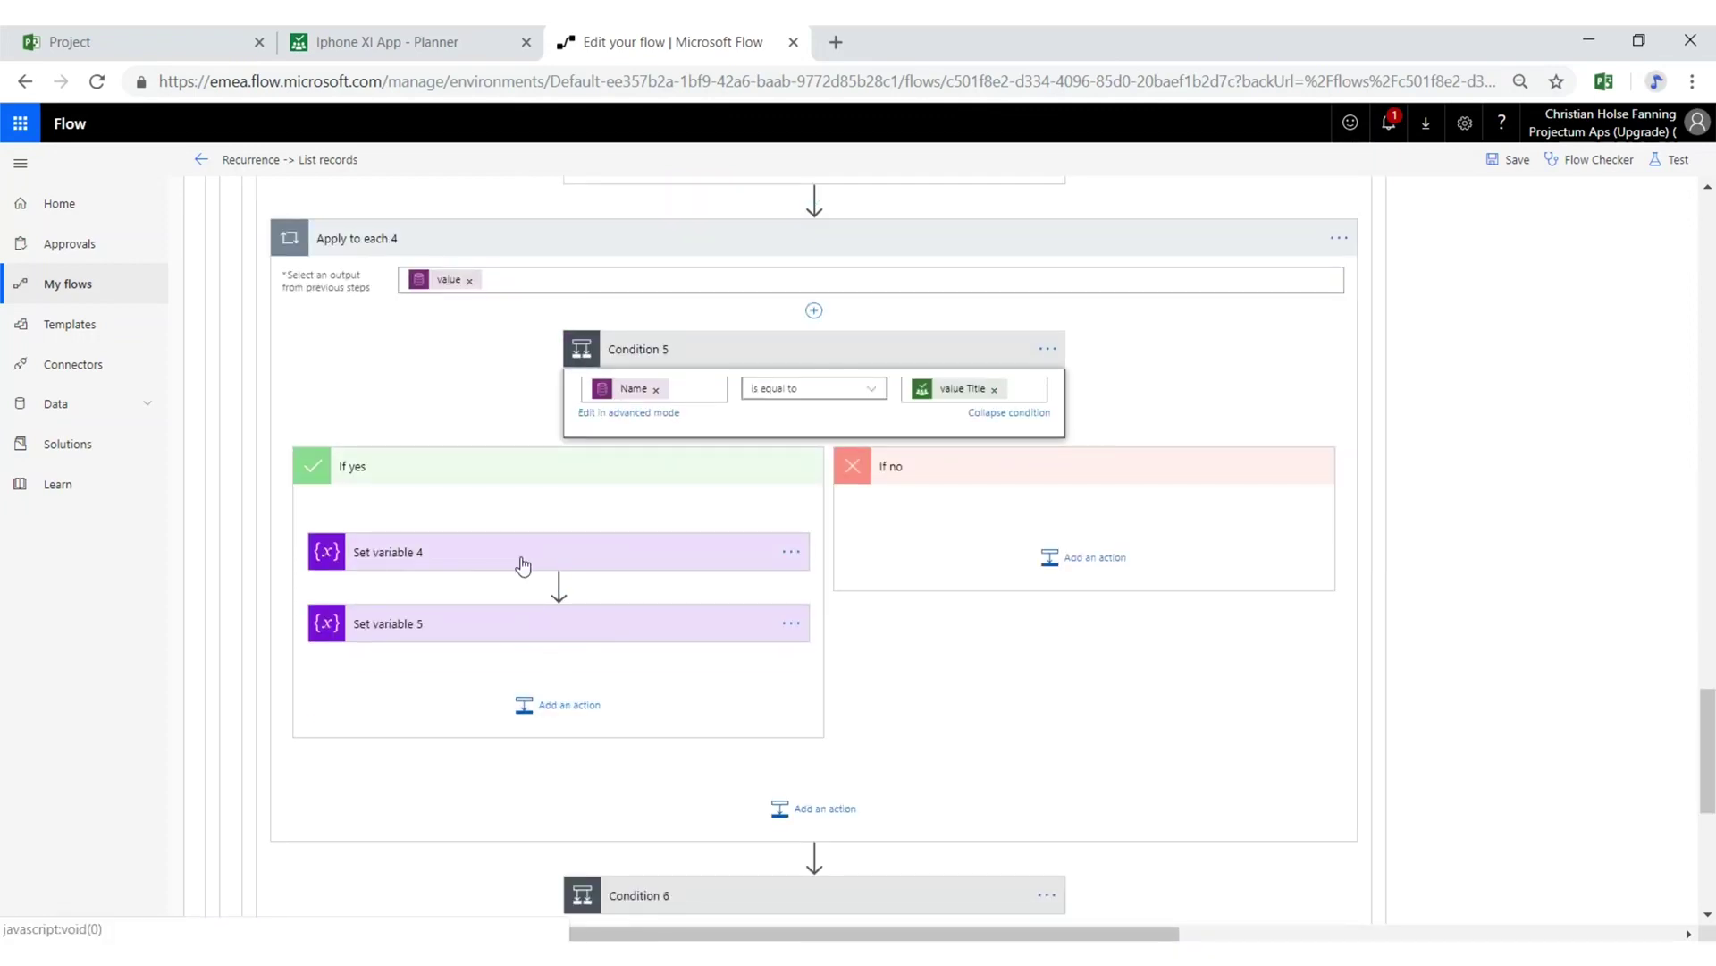
click(448, 564)
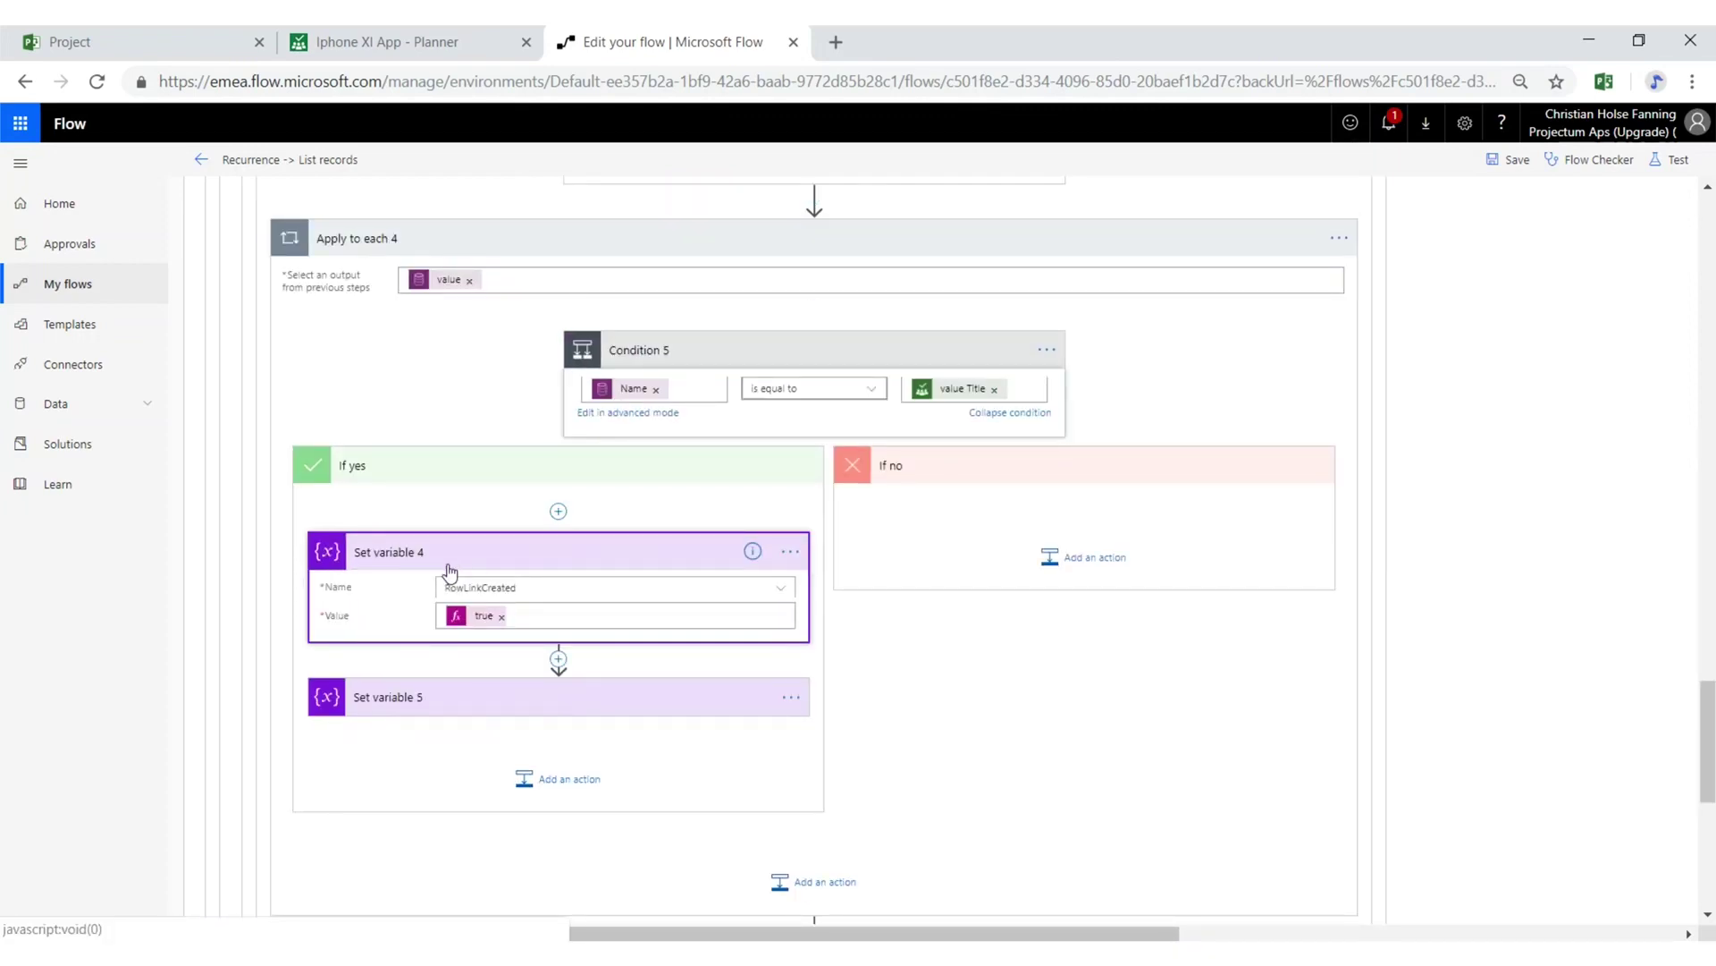
click(502, 705)
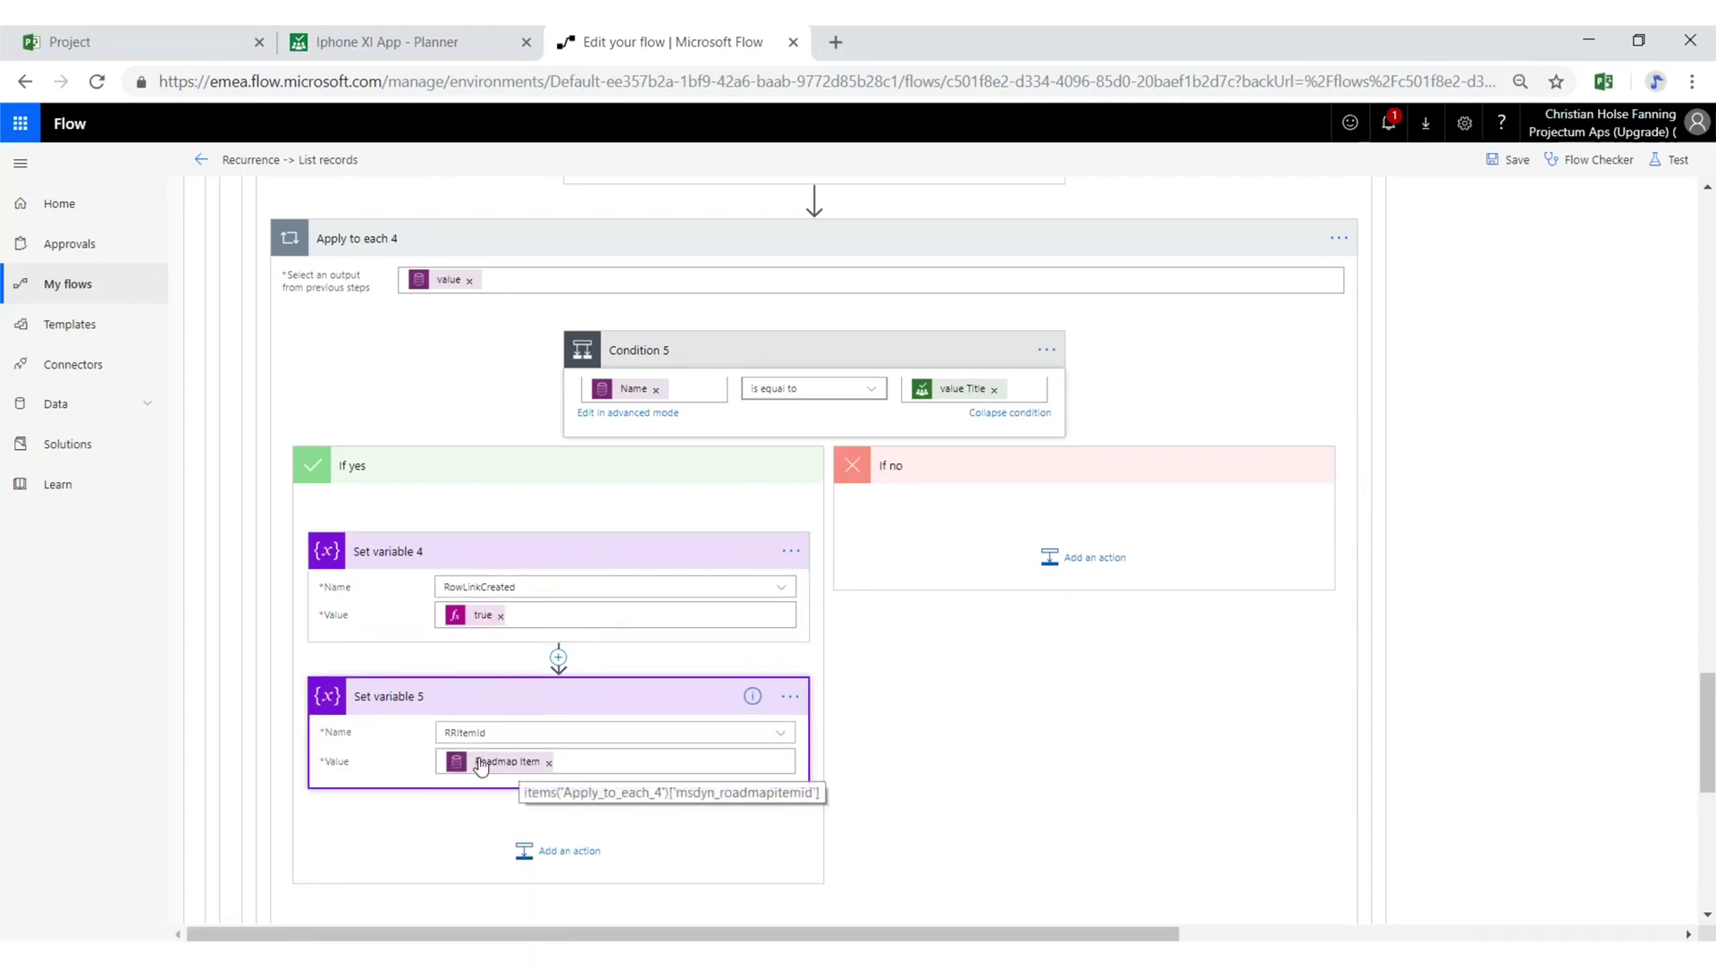
Step: Collapse the Apply to each 4 loop and expand Condition 6 to review all fields of its Create a new record action, including advanced options
click(538, 238)
click(625, 345)
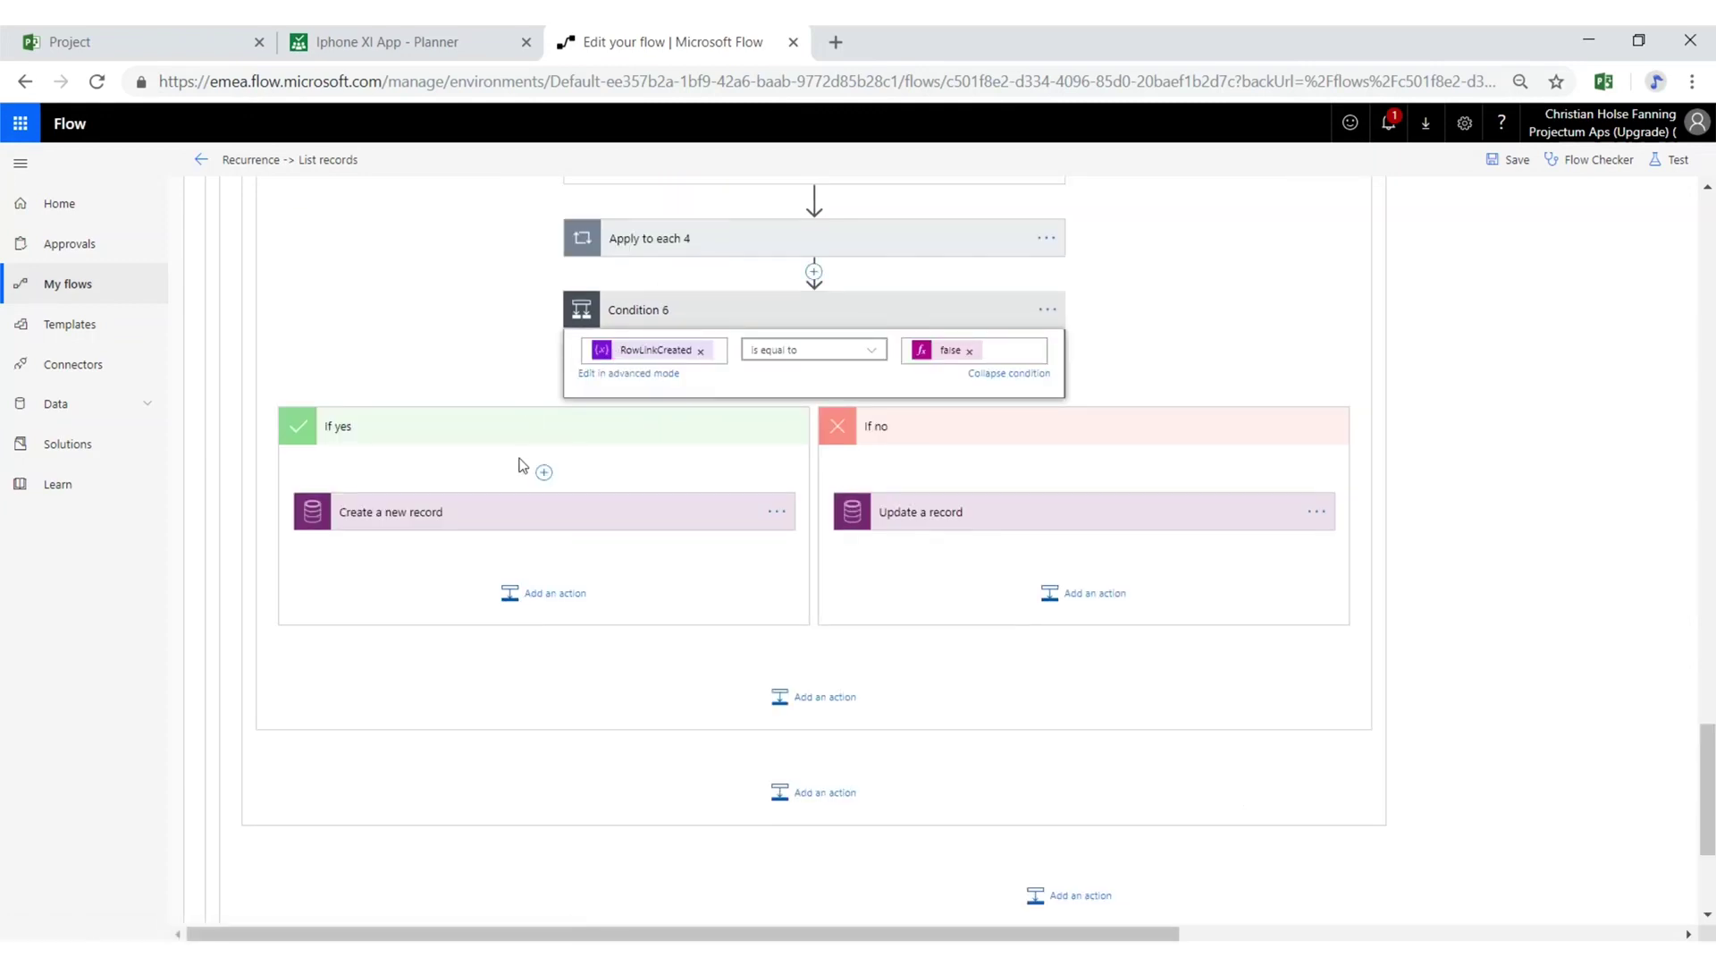
click(561, 520)
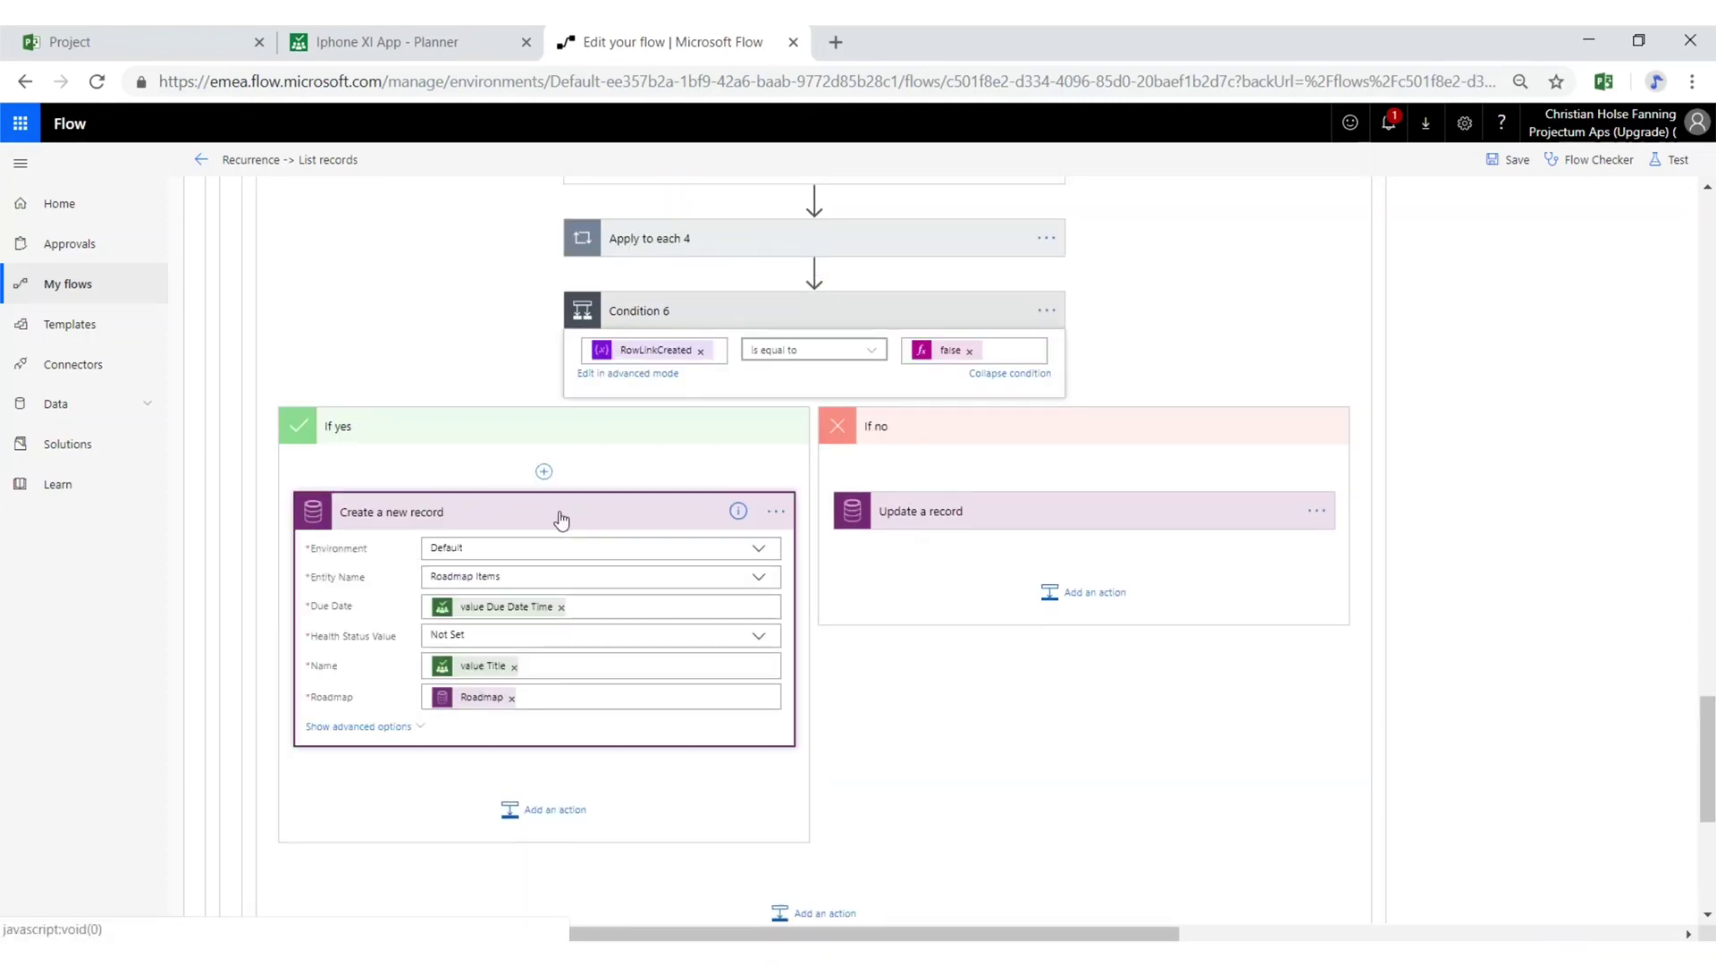
click(394, 726)
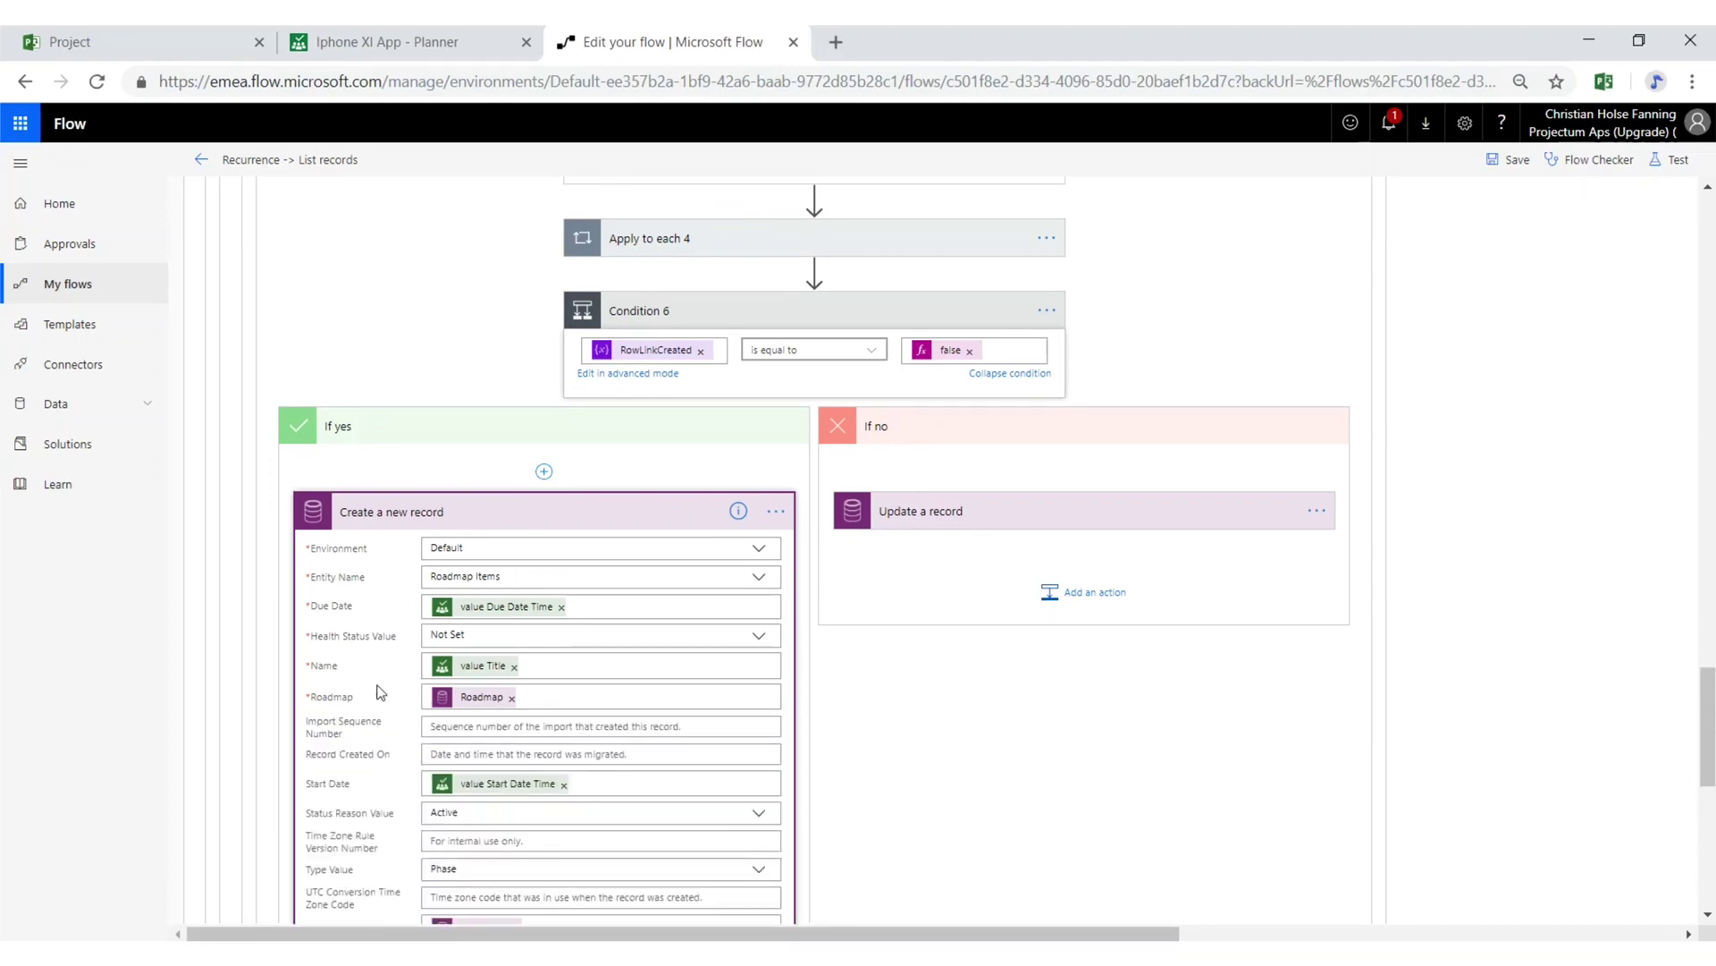
scroll(591, 627, down, 2)
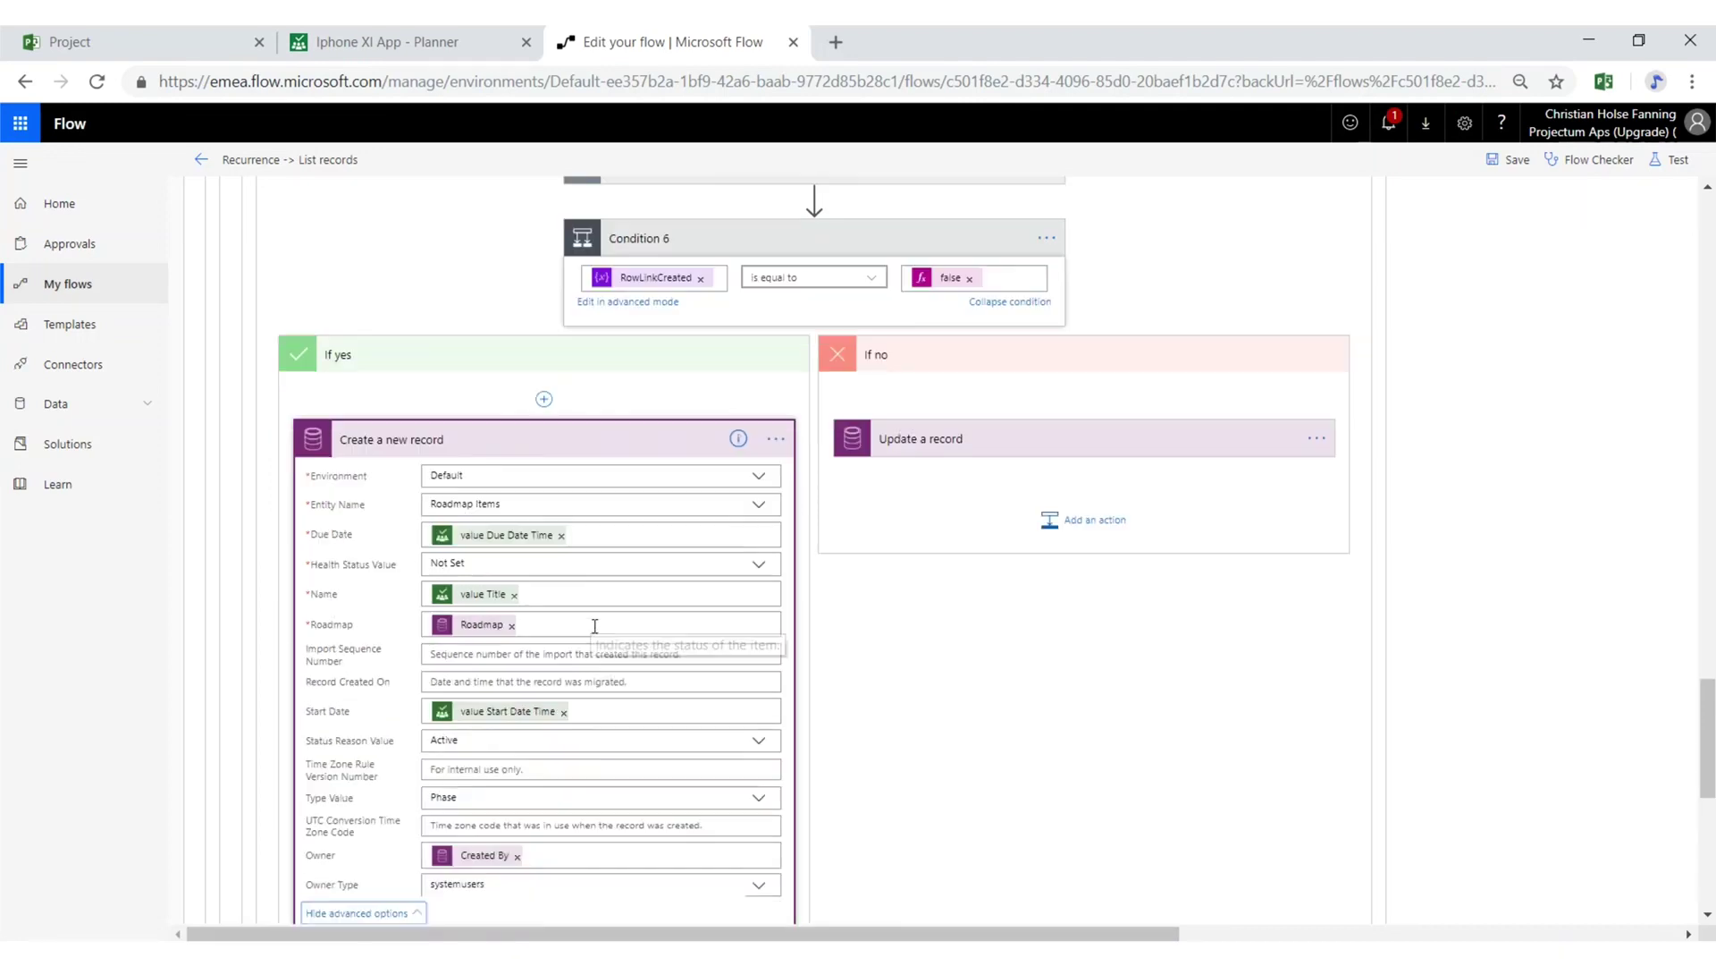
Step: Expand the Update a record action in Condition 6's If no branch and review its fields, including the advanced options
click(983, 407)
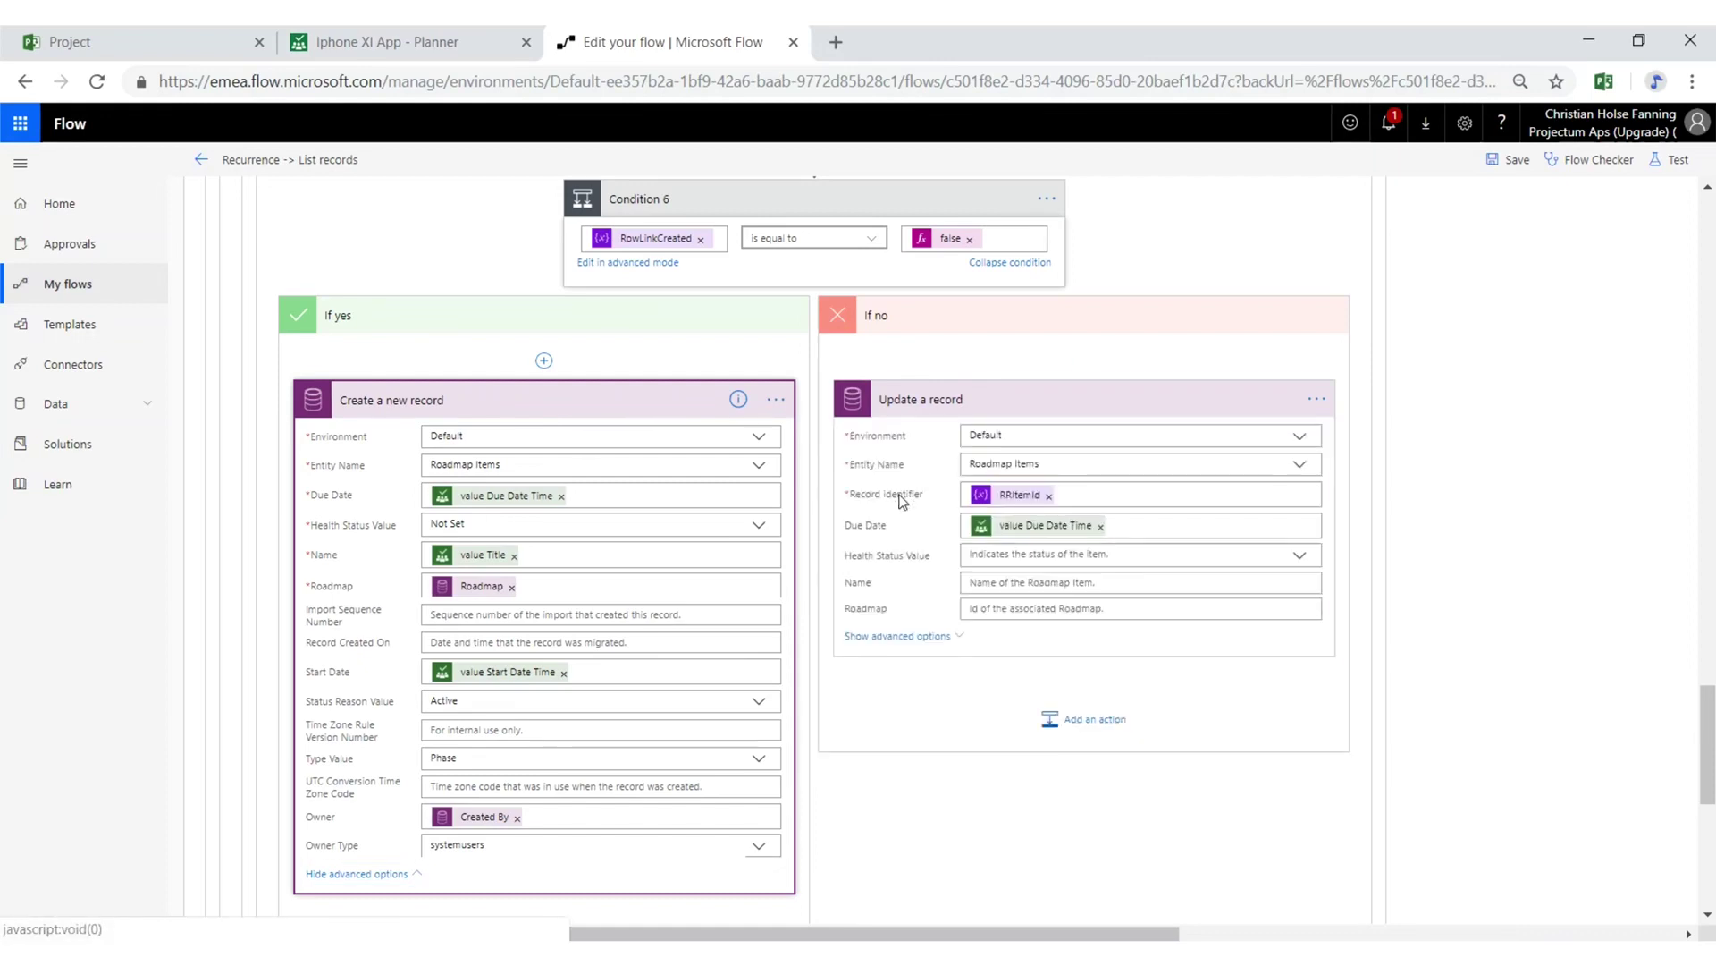
click(898, 637)
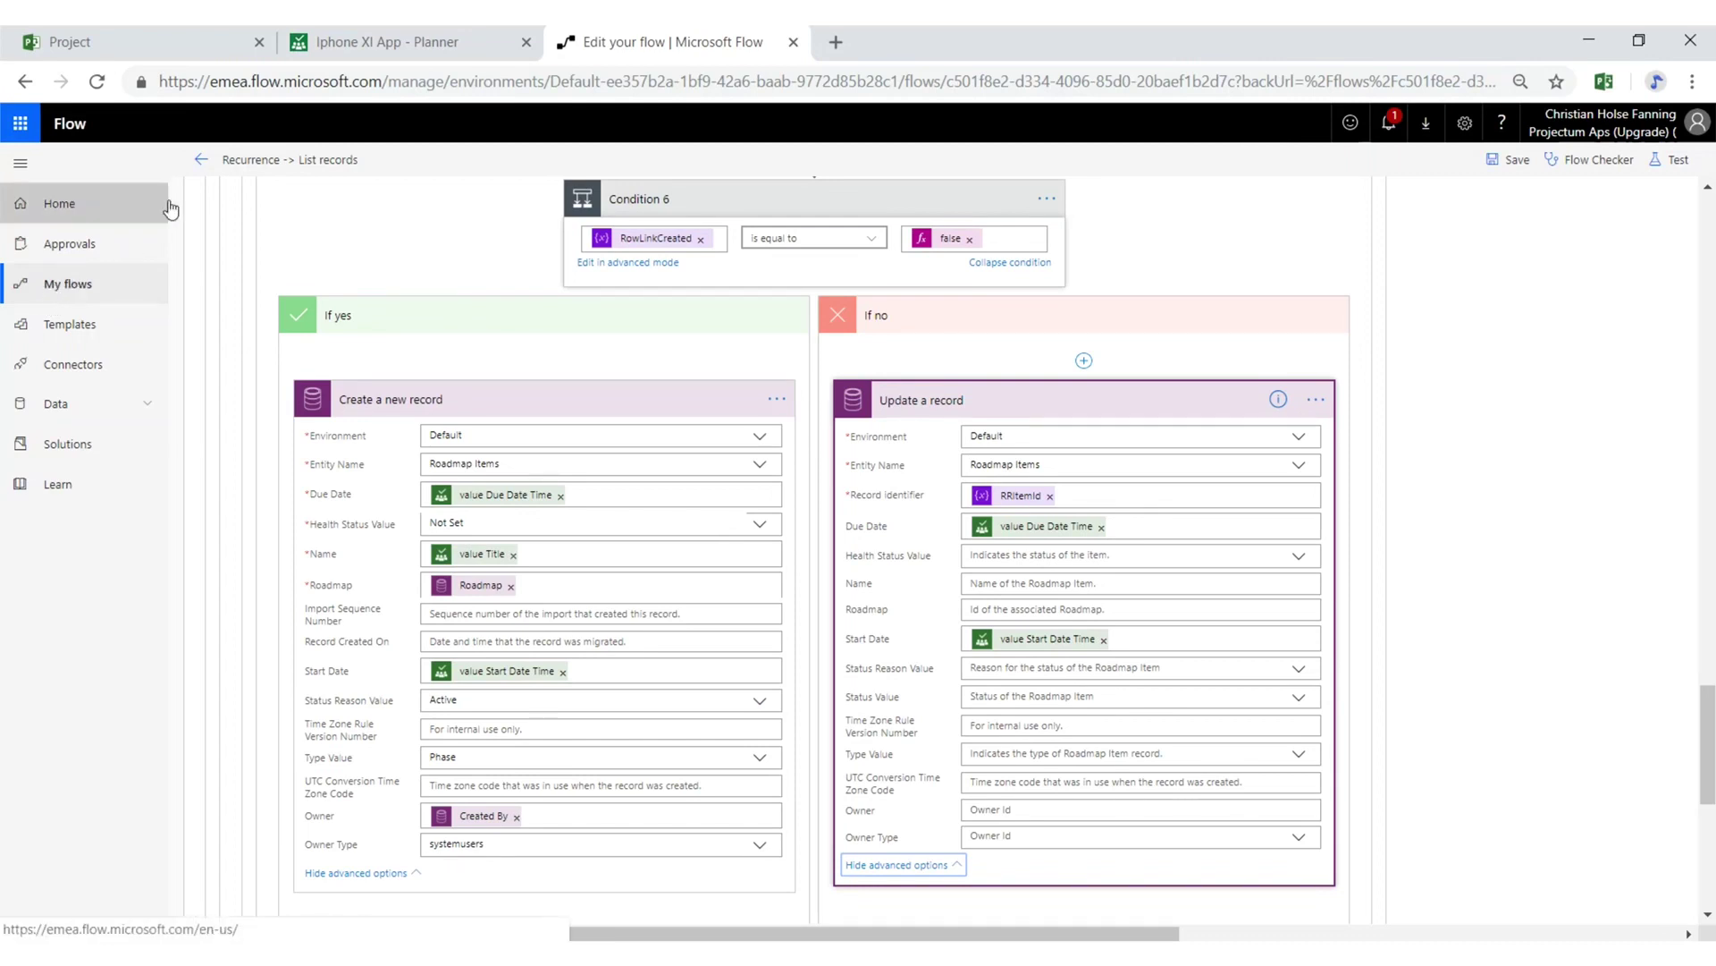
right_click(204, 170)
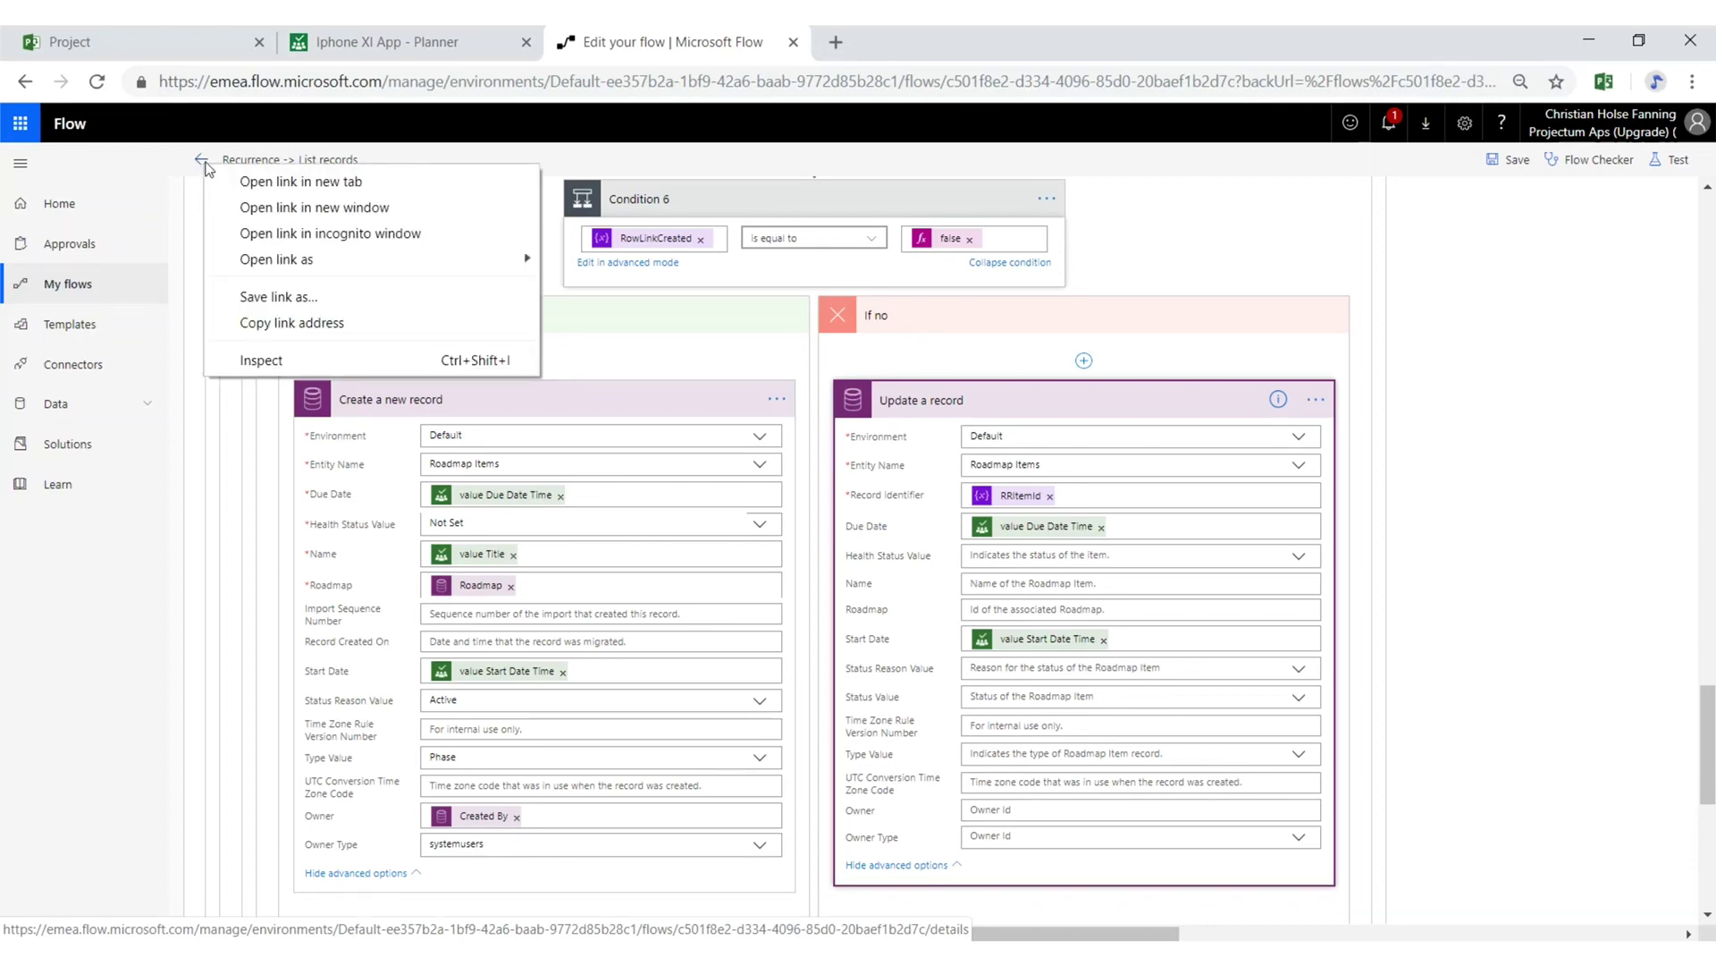
click(479, 154)
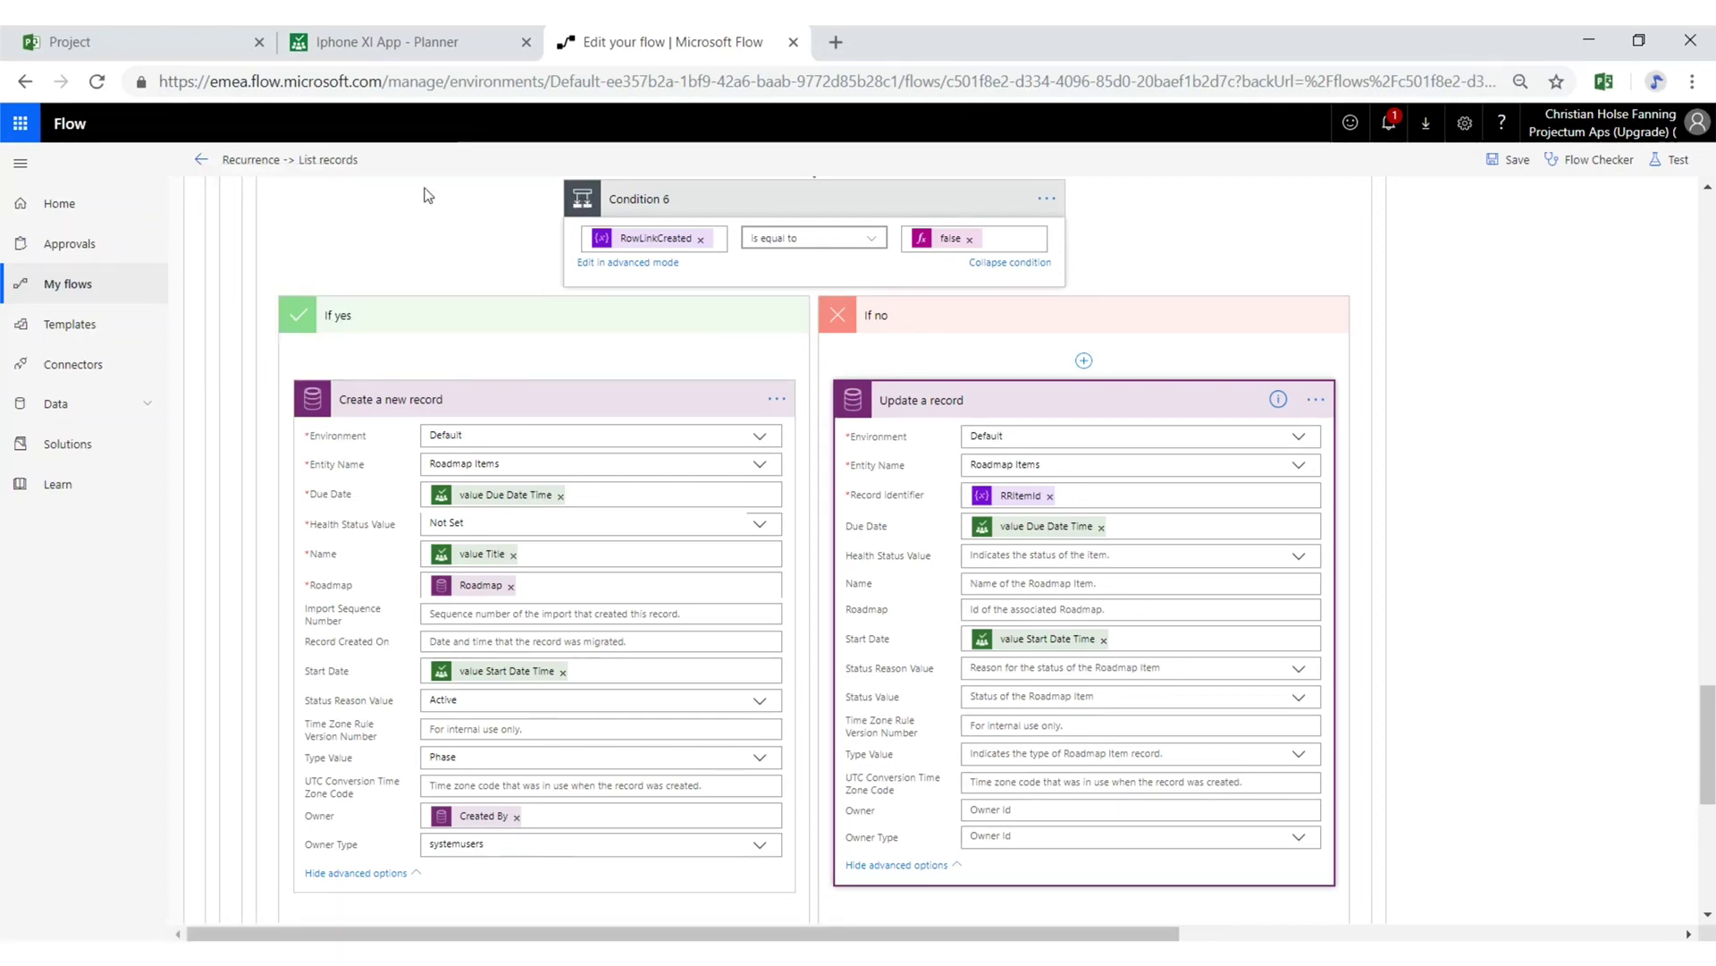